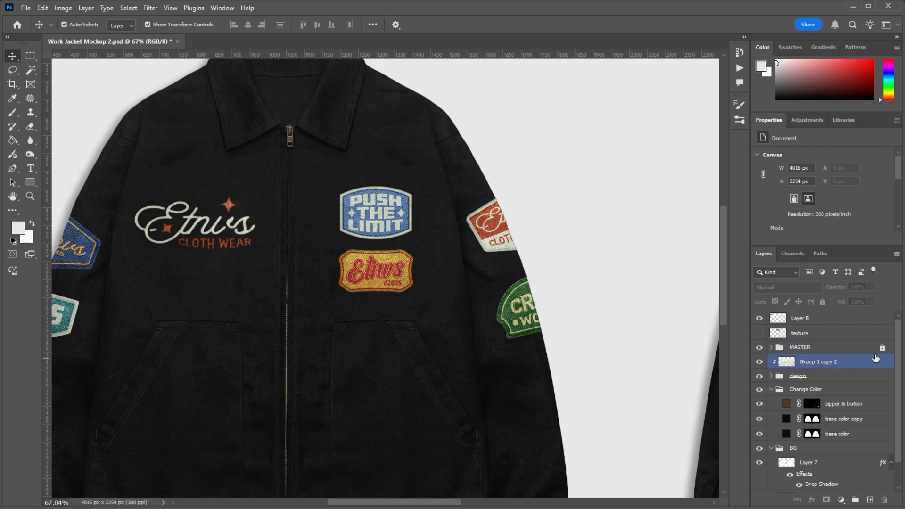
# Step: Check the contents of the MASTER group and rename the Group 1 copy 2 layer as E1
pyautogui.click(771, 347)
pyautogui.click(814, 361)
pyautogui.click(809, 388)
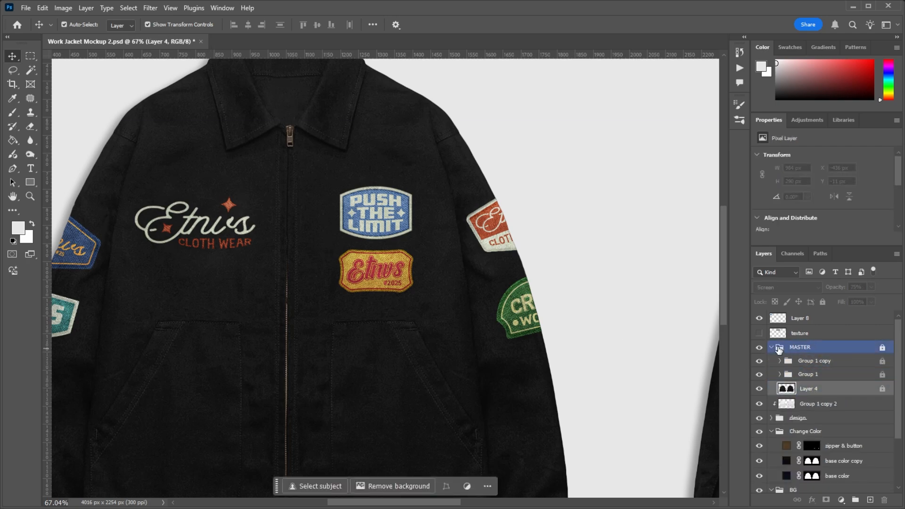
pyautogui.click(771, 347)
pyautogui.scroll(2, 179, 252)
pyautogui.doubleClick(818, 361)
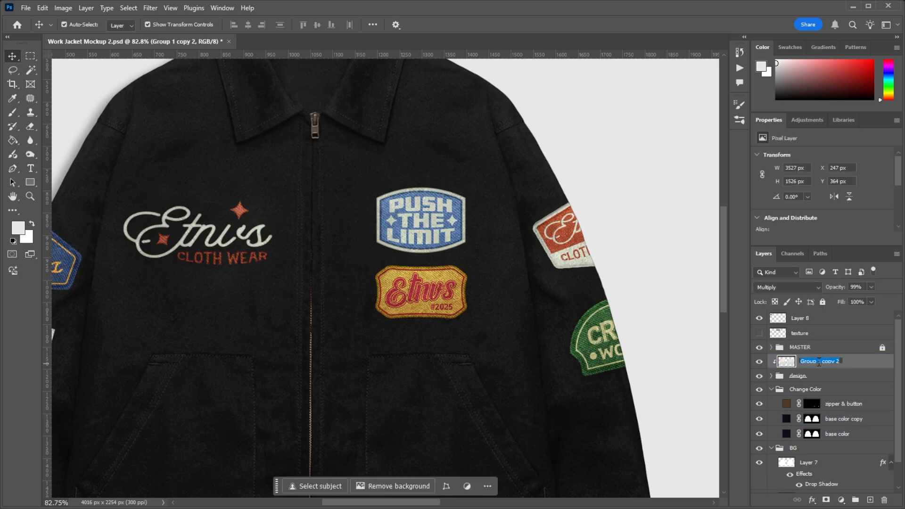
pyautogui.write('efe')
pyautogui.press('Return')
# Step: Expand the design group and examine the chest logo, patches and fabric detail on the jacket front
pyautogui.click(805, 378)
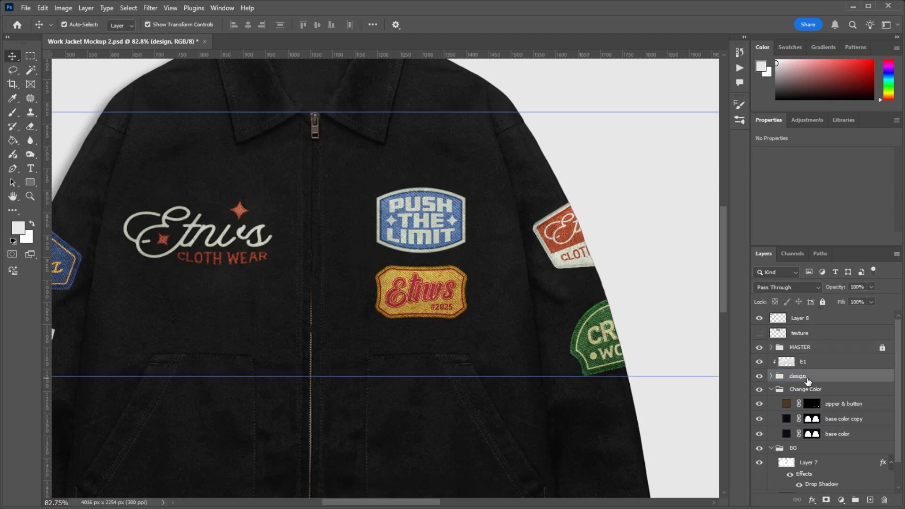
pyautogui.scroll(-2, 202, 257)
pyautogui.scroll(2, 235, 212)
pyautogui.click(803, 362)
pyautogui.scroll(-3, 471, 259)
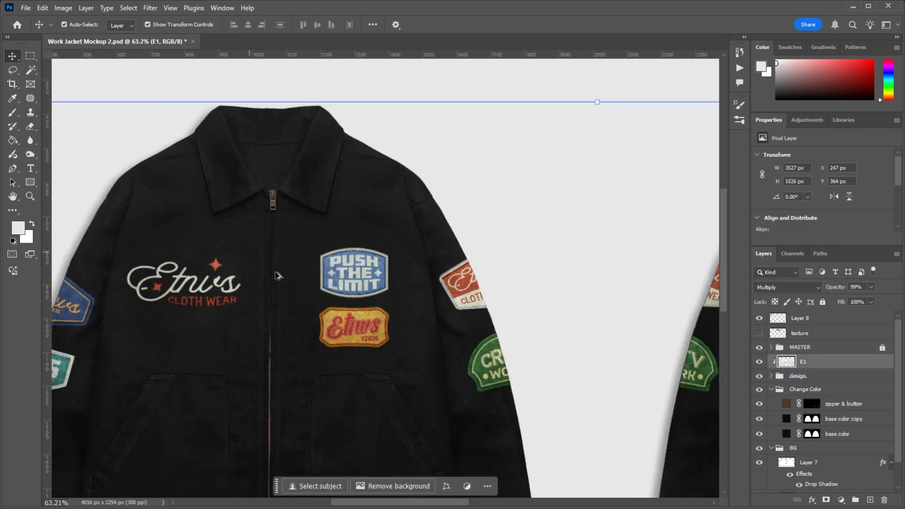
pyautogui.scroll(4, 337, 210)
pyautogui.scroll(-3, 337, 210)
pyautogui.click(771, 376)
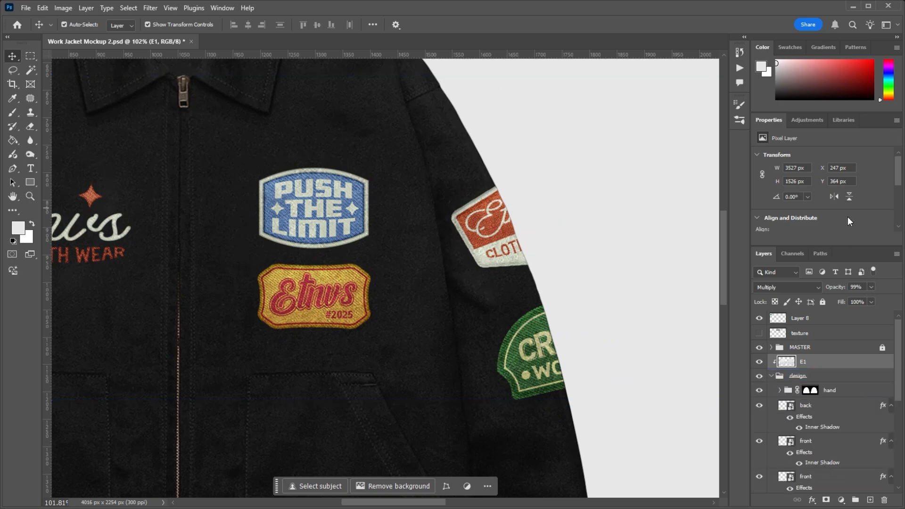
pyautogui.scroll(5, 369, 297)
pyautogui.scroll(-5, 369, 297)
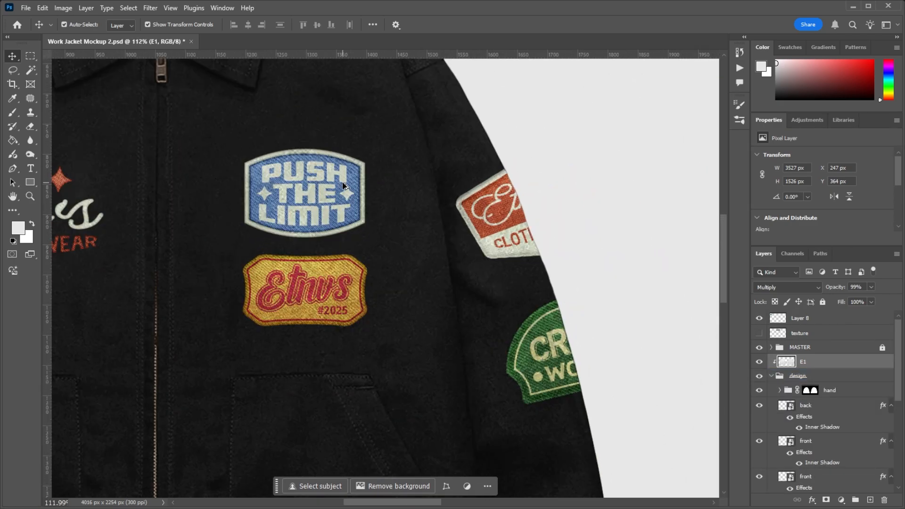
pyautogui.scroll(3, 195, 206)
pyautogui.scroll(-3, 194, 206)
pyautogui.scroll(5, 451, 179)
pyautogui.scroll(-5, 450, 179)
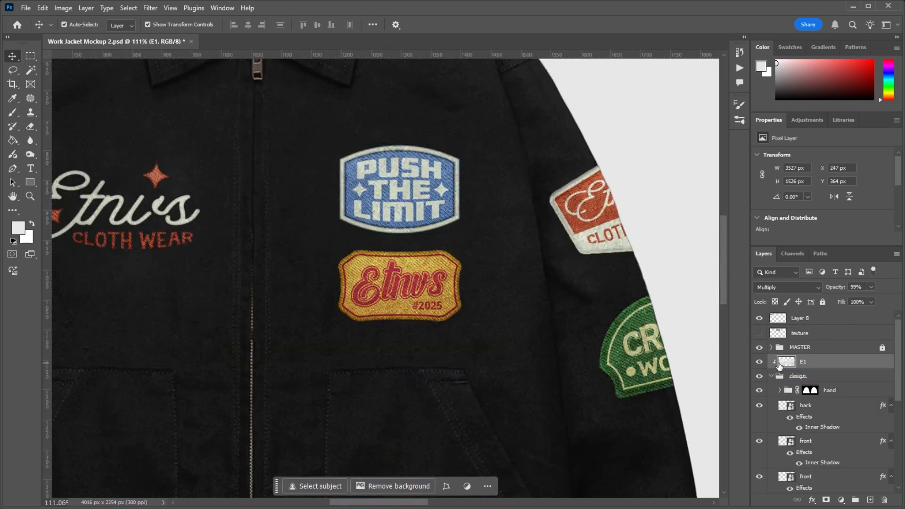
pyautogui.scroll(4, 404, 228)
pyautogui.scroll(1, 347, 176)
# Step: Place Asset 2.eps from the workshirt jacket's EPS folder above the back layer in the design group
pyautogui.click(829, 405)
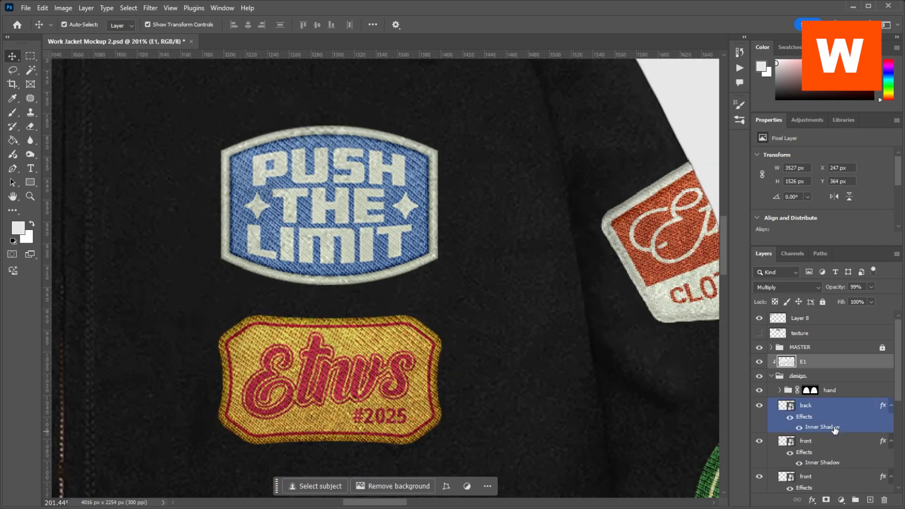
pyautogui.rightClick(871, 418)
pyautogui.press('Escape')
pyautogui.scroll(-3, 525, 303)
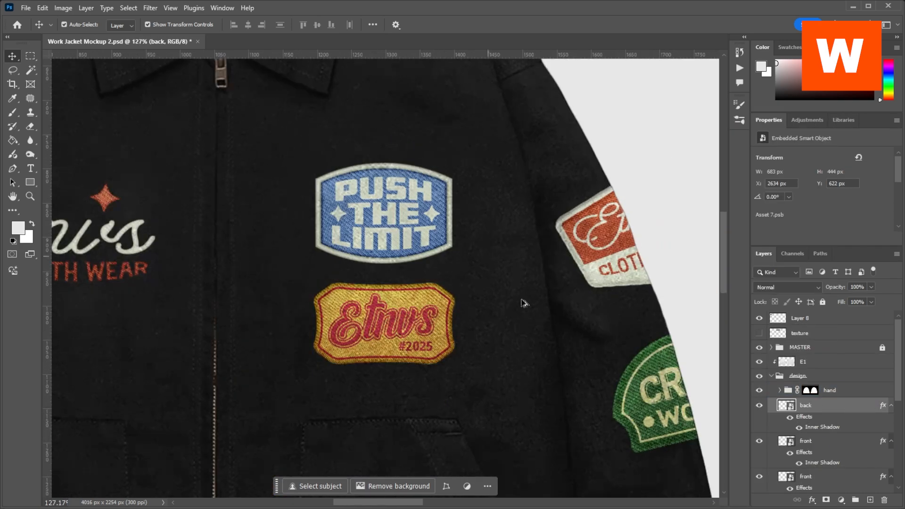
pyautogui.scroll(5, 371, 200)
pyautogui.scroll(-6, 385, 210)
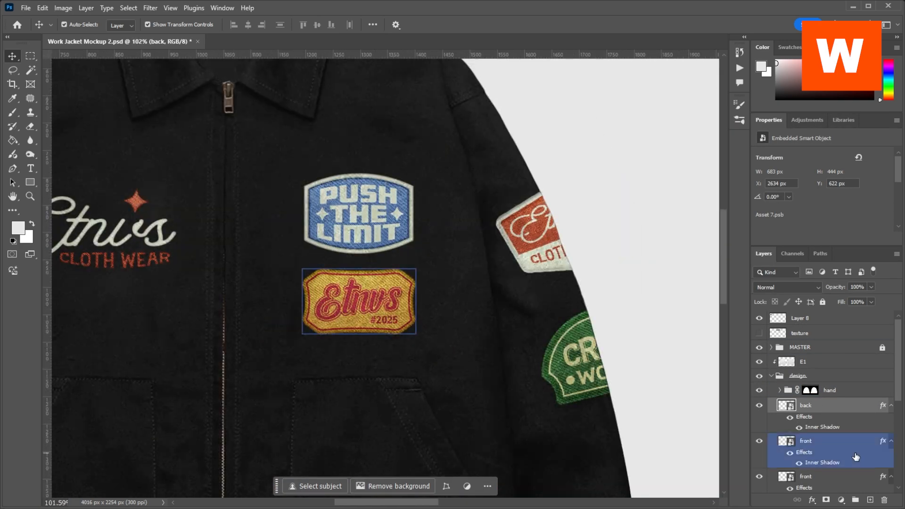
pyautogui.scroll(-3, 434, 198)
pyautogui.scroll(3, 428, 293)
pyautogui.click(785, 395)
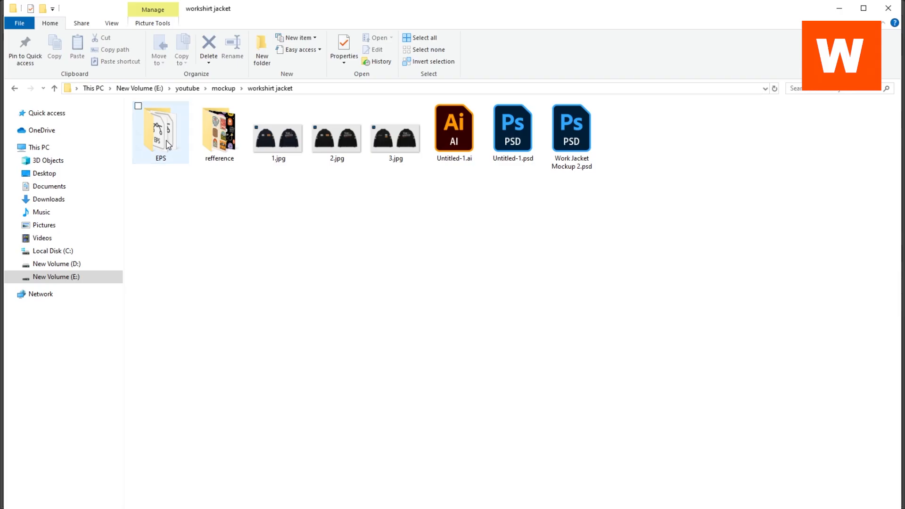
pyautogui.doubleClick(162, 132)
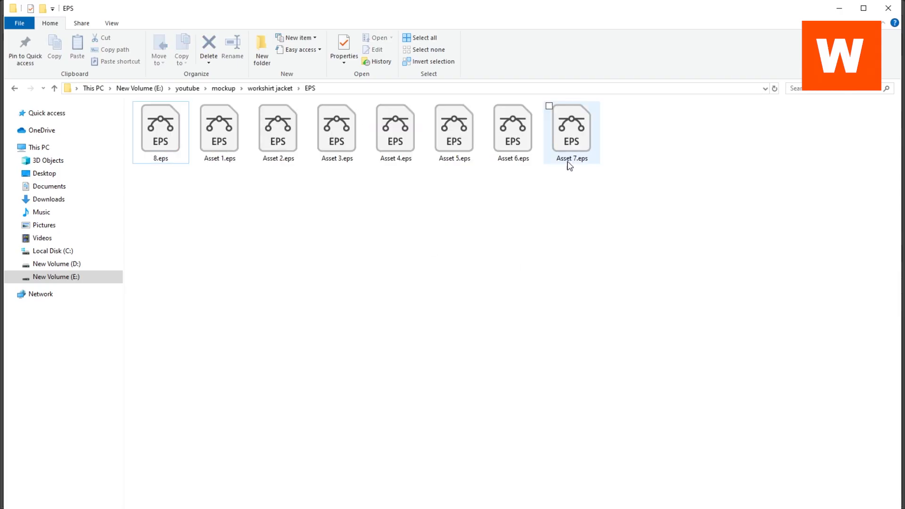
pyautogui.click(281, 141)
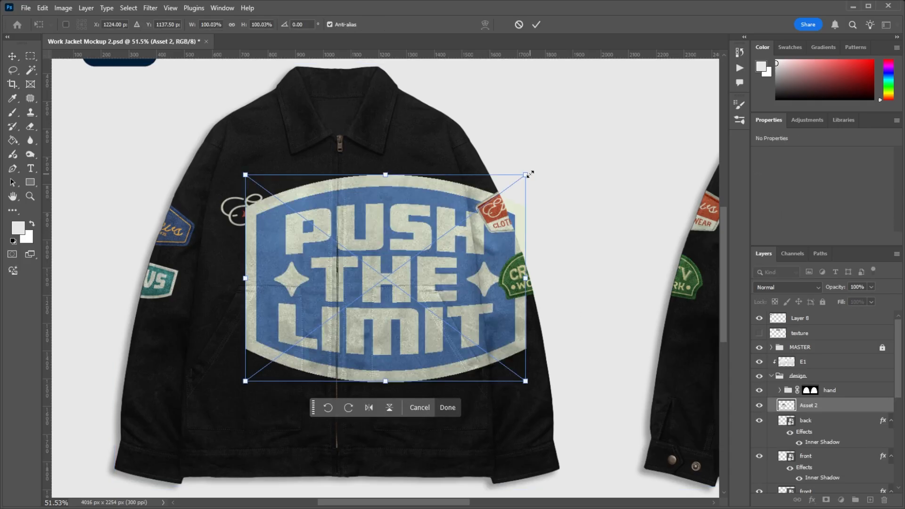
# Step: Scale the placed Push The Limit patch to about 209 × 156 px and position it below the Etnvs Cloth Wear logo
pyautogui.moveTo(528, 174); pyautogui.dragTo(426, 247)
pyautogui.moveTo(407, 285); pyautogui.dragTo(227, 303)
pyautogui.scroll(4, 369, 211)
pyautogui.moveTo(256, 241); pyautogui.dragTo(224, 266)
pyautogui.press('Return')
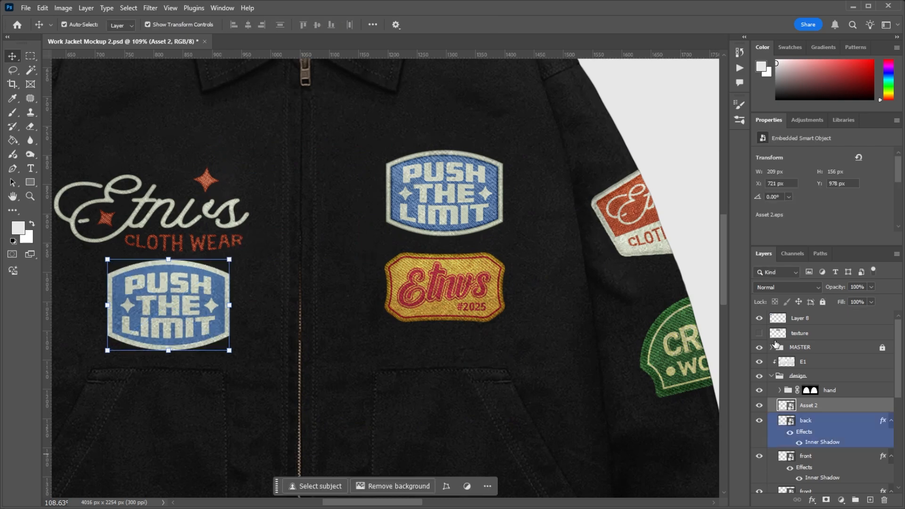
# Step: Make the texture layer visible and convert the Asset 2 patch layer to a smart object
pyautogui.click(819, 335)
pyautogui.hotkey('ctrl', ',')
pyautogui.click(823, 408)
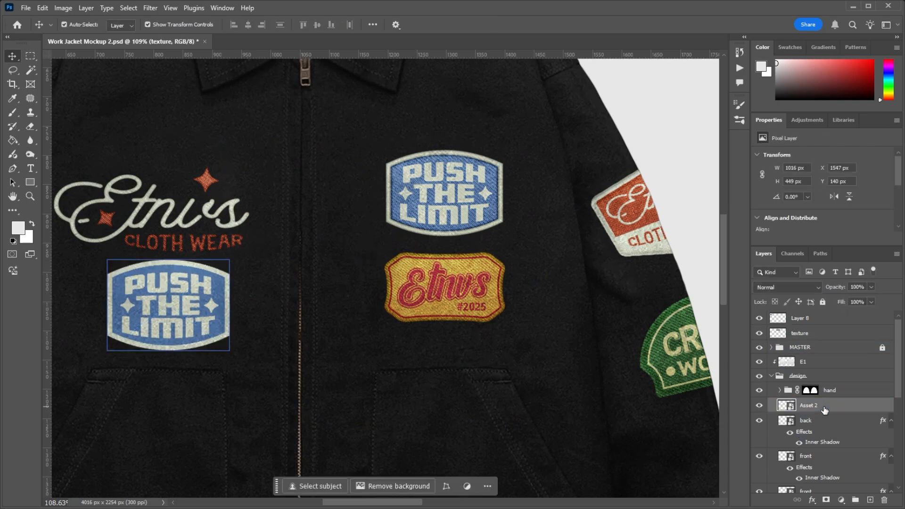
pyautogui.rightClick(822, 406)
pyautogui.click(833, 239)
# Step: Paste the texture over the artwork inside the Asset 2 smart object and clip it to the patch
pyautogui.doubleClick(786, 405)
pyautogui.hotkey('ctrl', 'v')
pyautogui.moveTo(579, 377); pyautogui.dragTo(363, 270)
pyautogui.keyDown('alt'); pyautogui.click(819, 329); pyautogui.keyUp('alt')
pyautogui.rightClick(820, 332)
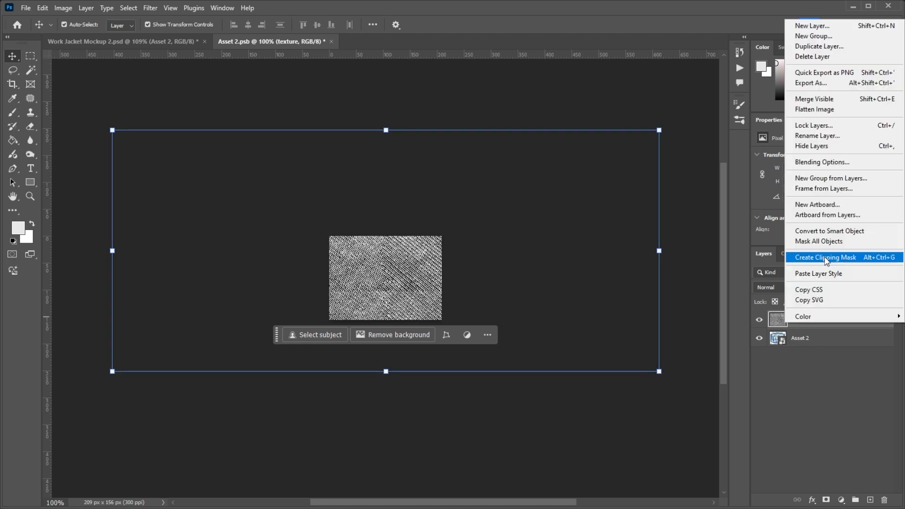
pyautogui.click(818, 259)
# Step: Set the clipped texture layer to Overlay blending at 75% opacity
pyautogui.click(783, 287)
pyautogui.click(773, 388)
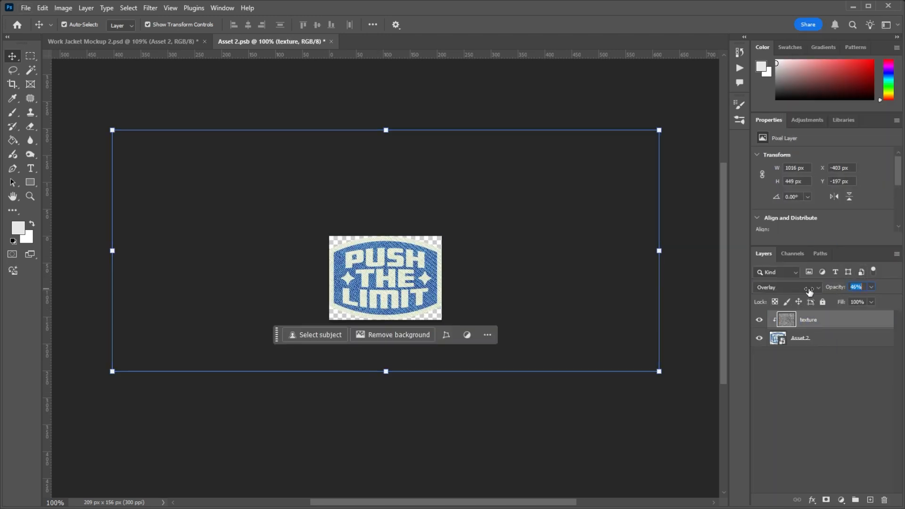
pyautogui.click(613, 350)
pyautogui.scroll(5, 406, 261)
pyautogui.click(820, 320)
pyautogui.press('7')
pyautogui.press('5')
# Step: Scale down the clipped texture over the patch, and save and close the Asset 2 smart object
pyautogui.scroll(-3, 306, 222)
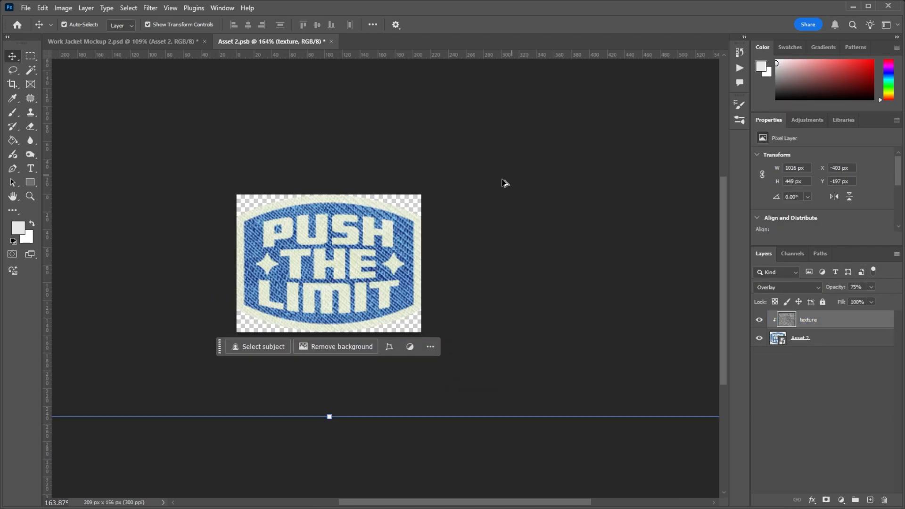
pyautogui.scroll(-2, 309, 219)
pyautogui.moveTo(642, 78); pyautogui.dragTo(580, 105)
pyautogui.scroll(2, 339, 270)
pyautogui.scroll(2, 414, 240)
pyautogui.press('Return')
pyautogui.hotkey('ctrl', 's')
pyautogui.hotkey('ctrl', 'w')
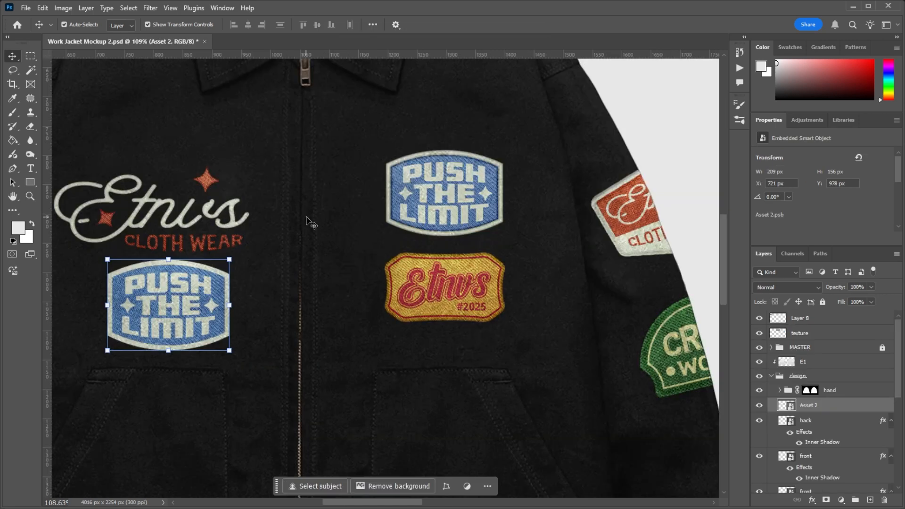
# Step: Examine the front and back jacket views, including the patches, zipper, pocket seams and fabric detail
pyautogui.scroll(-2, 307, 239)
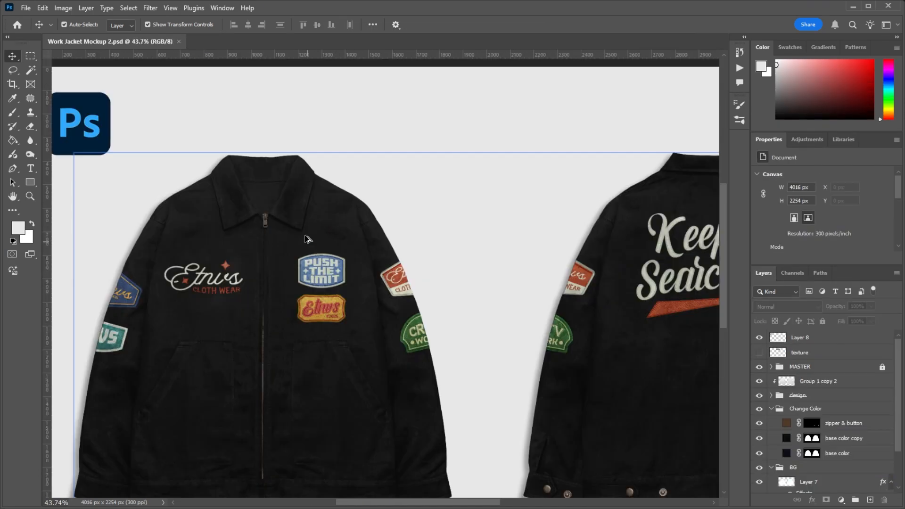
pyautogui.scroll(-2, 307, 239)
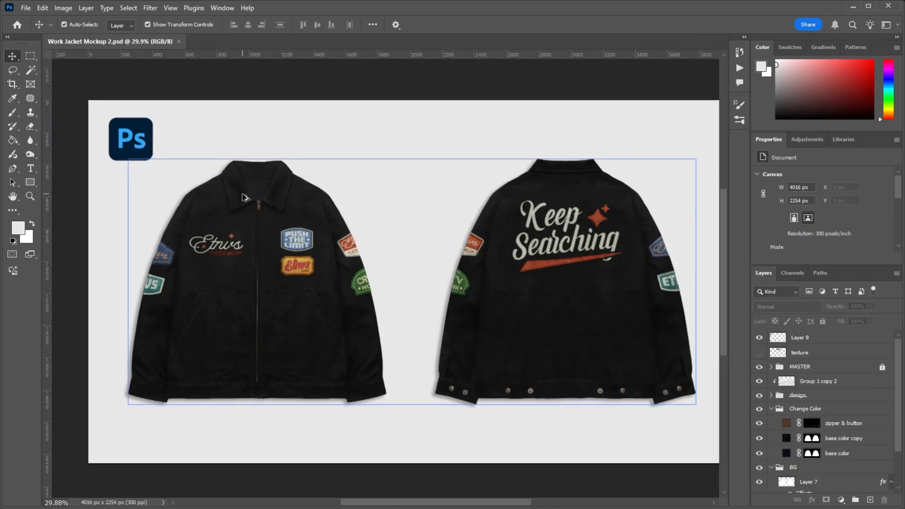
pyautogui.scroll(2, 336, 198)
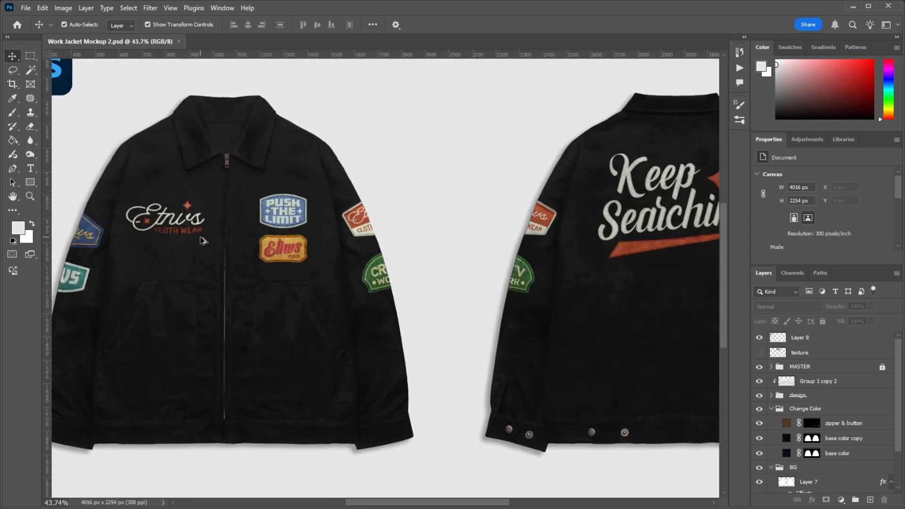
pyautogui.scroll(2, 272, 218)
pyautogui.scroll(-4, 279, 211)
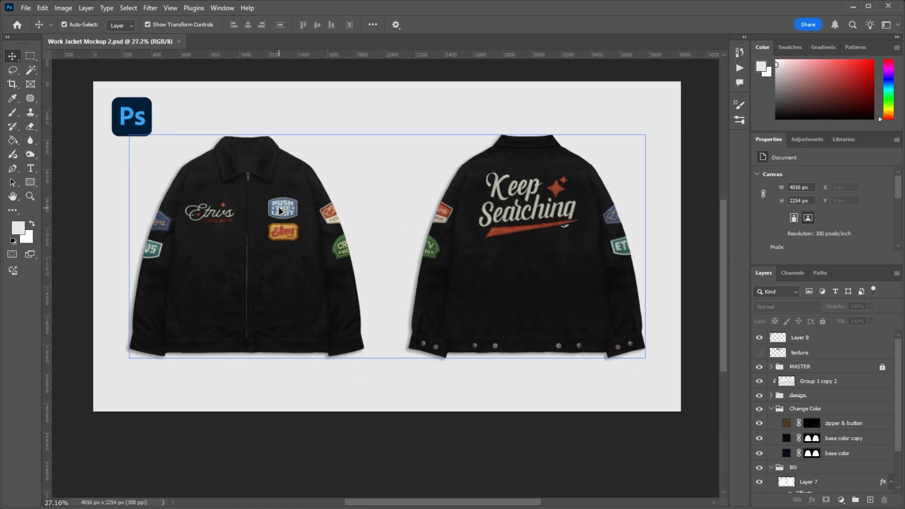
pyautogui.scroll(1, 279, 211)
pyautogui.scroll(-1, 273, 218)
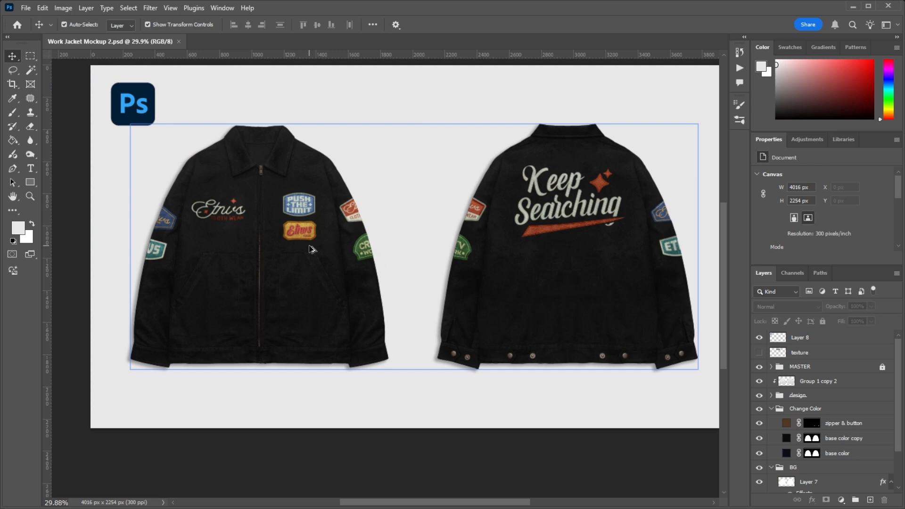
pyautogui.scroll(3, 178, 266)
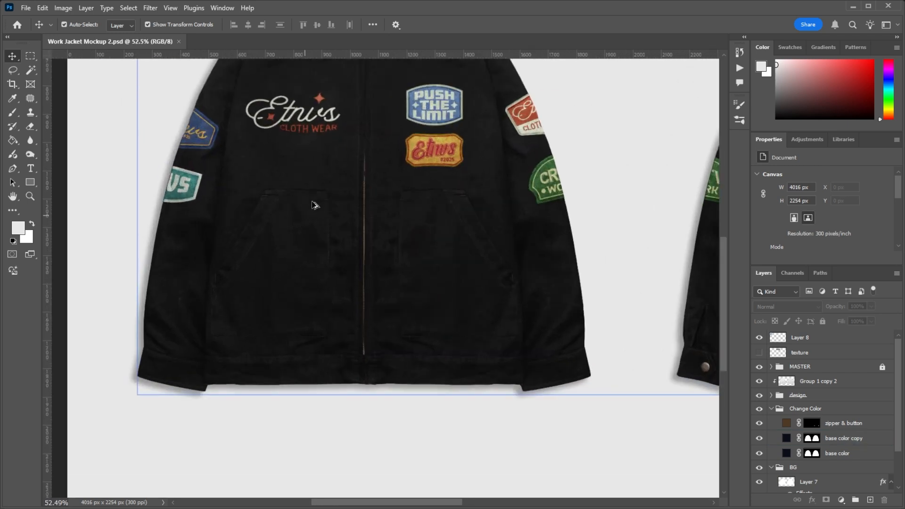
pyautogui.scroll(3, 315, 204)
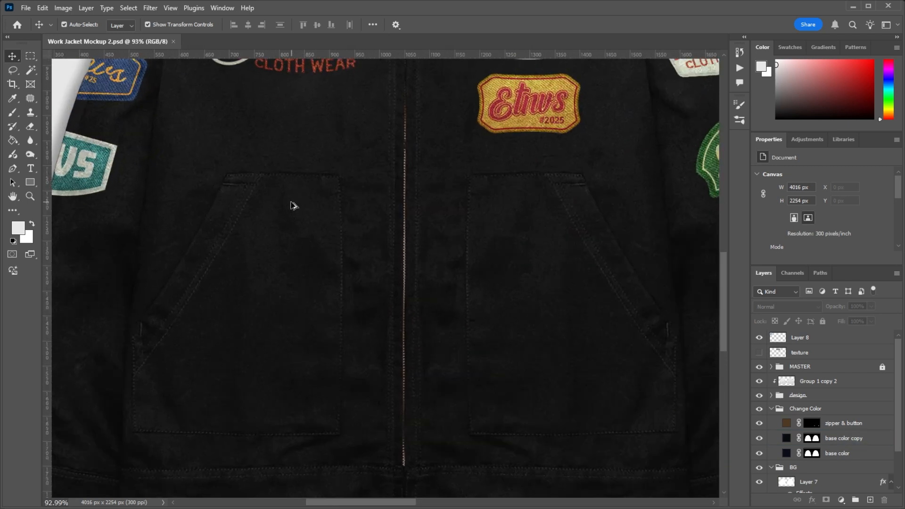
pyautogui.scroll(-1, 294, 205)
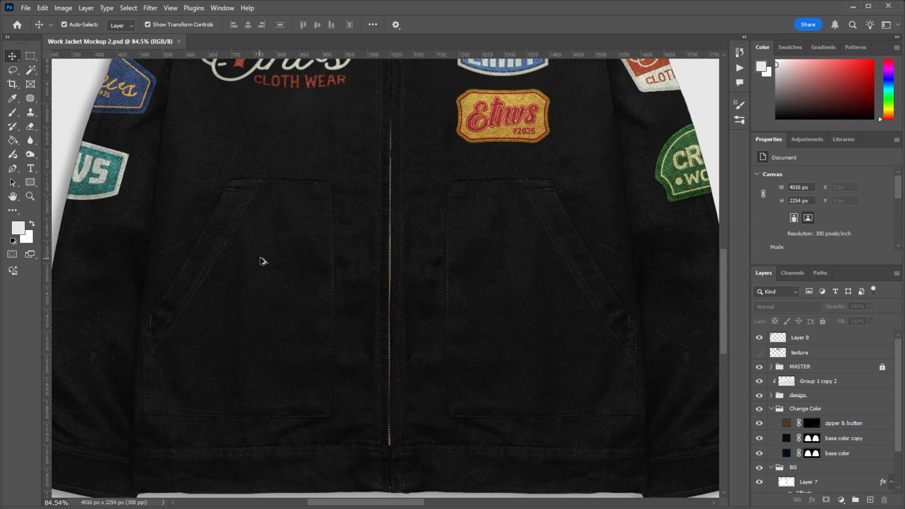
pyautogui.click(178, 351)
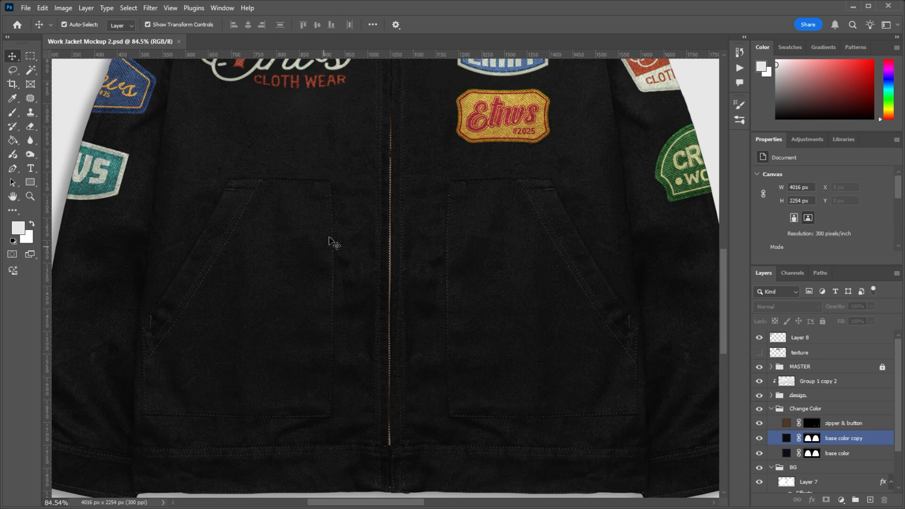
pyautogui.click(165, 399)
pyautogui.scroll(-3, 85, 398)
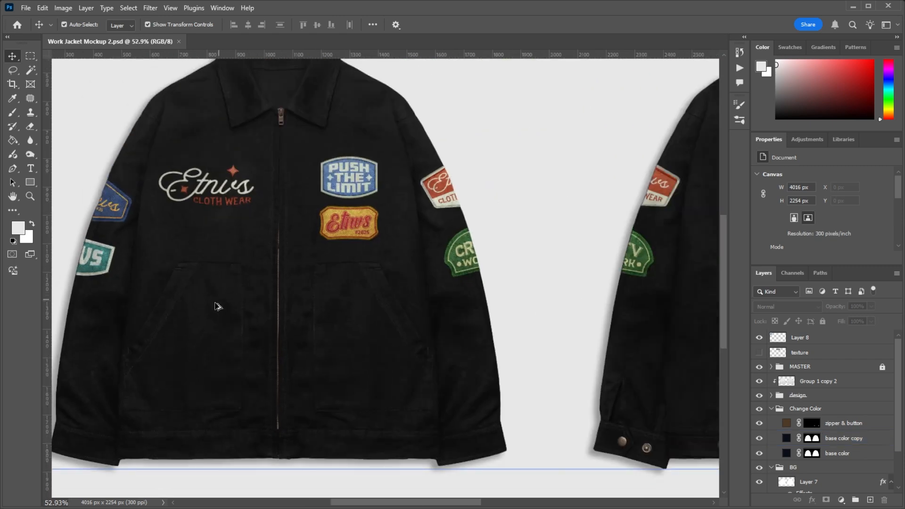
pyautogui.scroll(-2, 231, 265)
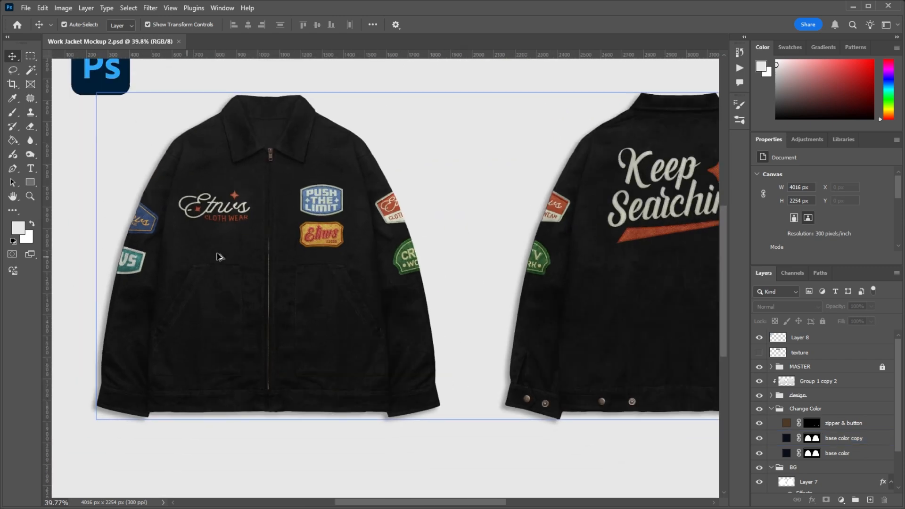
pyautogui.click(351, 314)
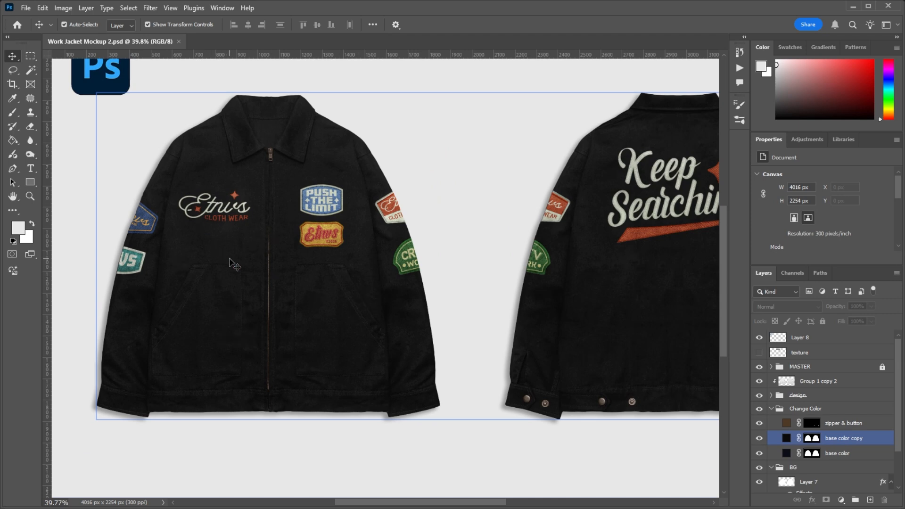
pyautogui.scroll(-2, 265, 246)
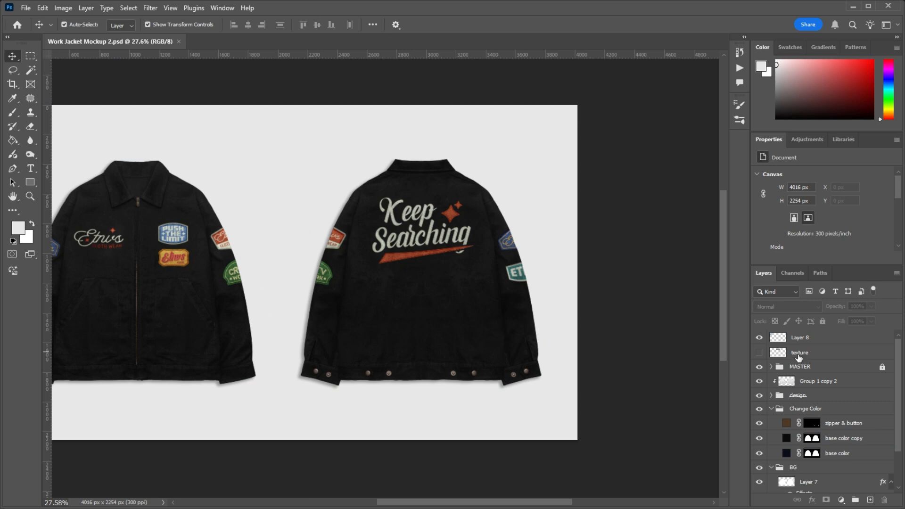
# Step: Enlarge the layer list by reducing the height of the document properties area above it
pyautogui.click(818, 344)
pyautogui.moveTo(853, 264); pyautogui.dragTo(859, 231)
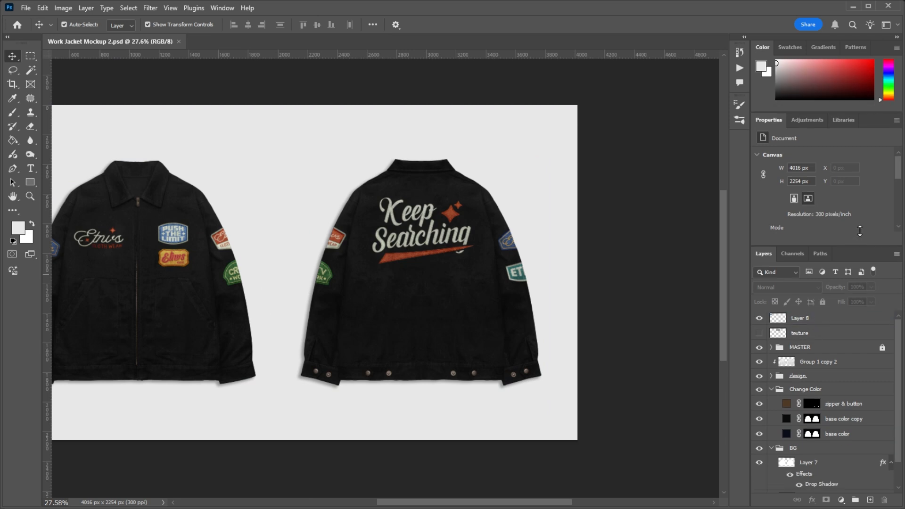
pyautogui.click(811, 362)
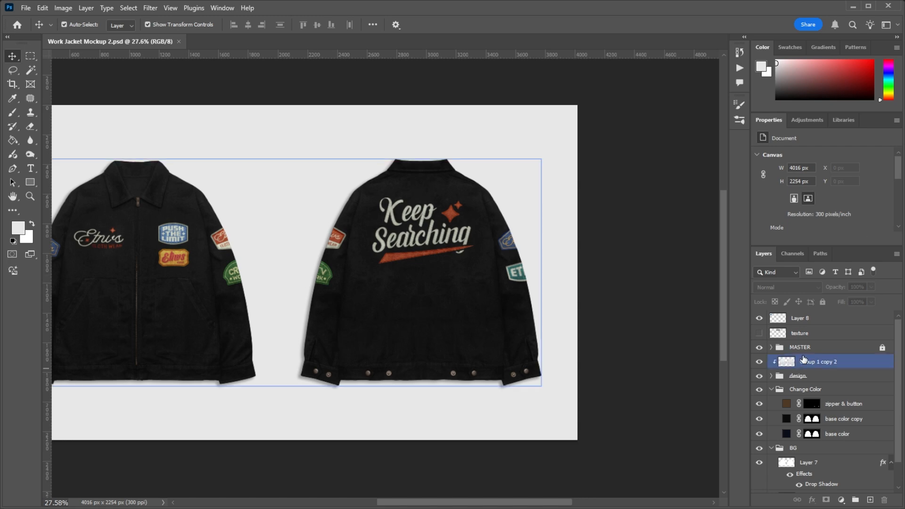
pyautogui.click(808, 351)
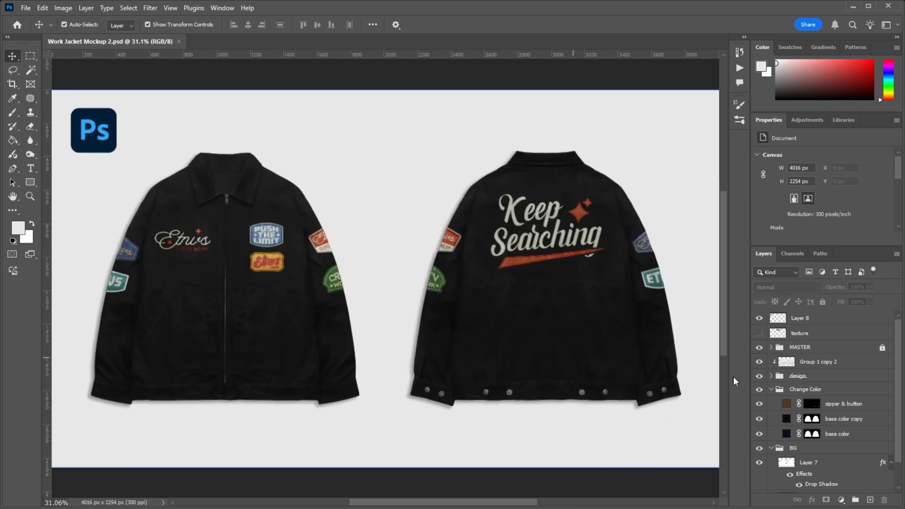
# Step: Hide and show the MASTER group twice to compare the front jacket with and without its shading and fabric detail
pyautogui.click(801, 347)
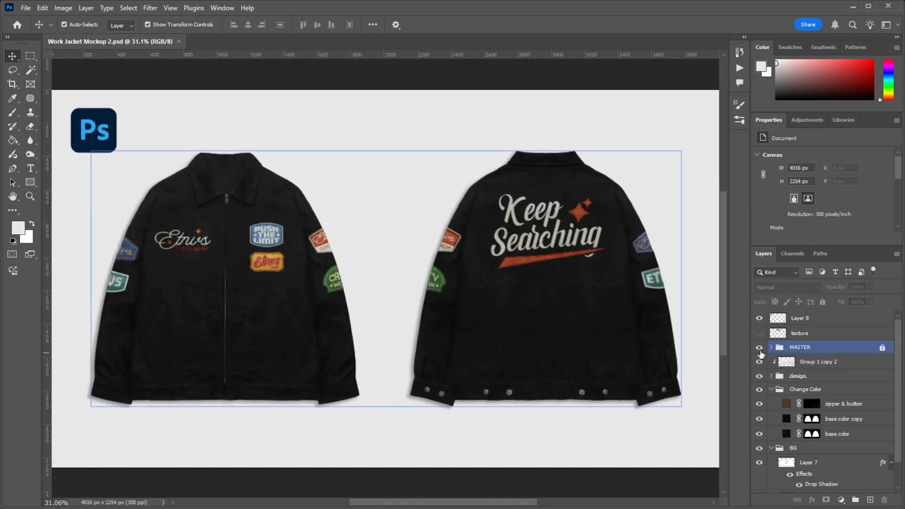
pyautogui.click(521, 278)
pyautogui.scroll(-3, 520, 278)
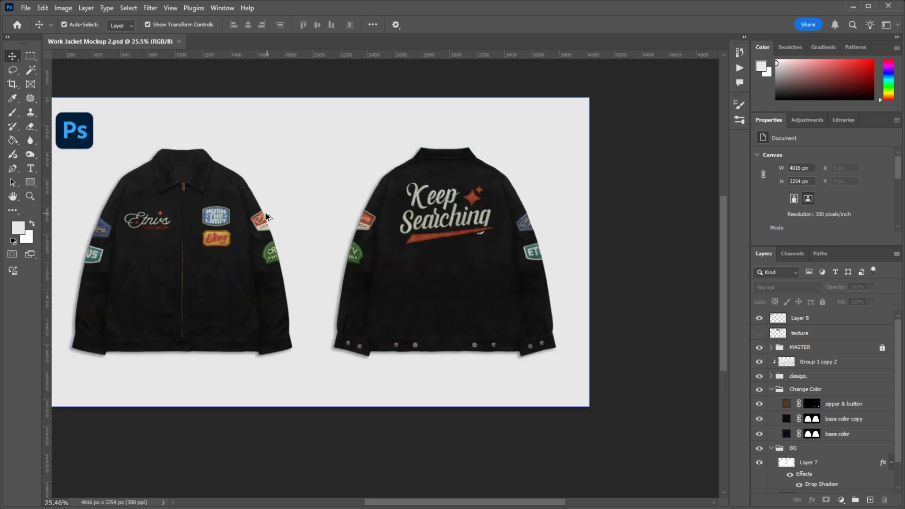
pyautogui.scroll(5, 266, 217)
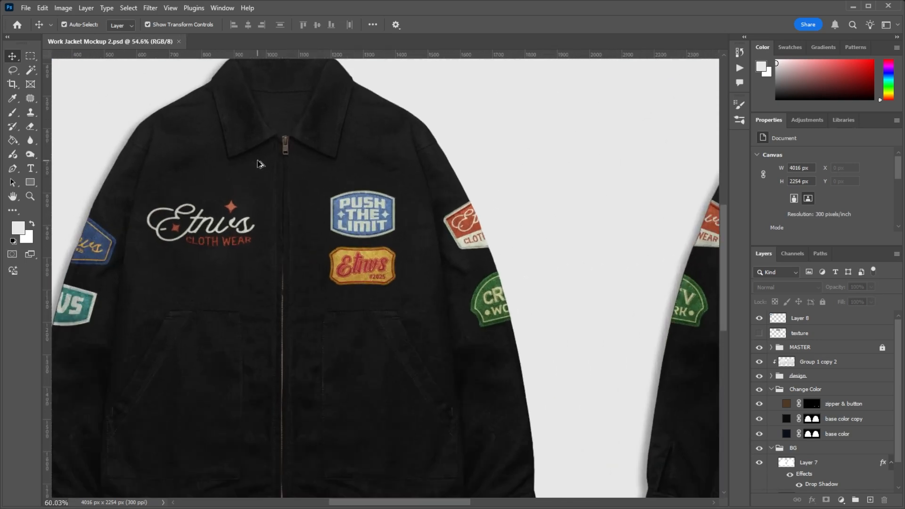
pyautogui.click(778, 351)
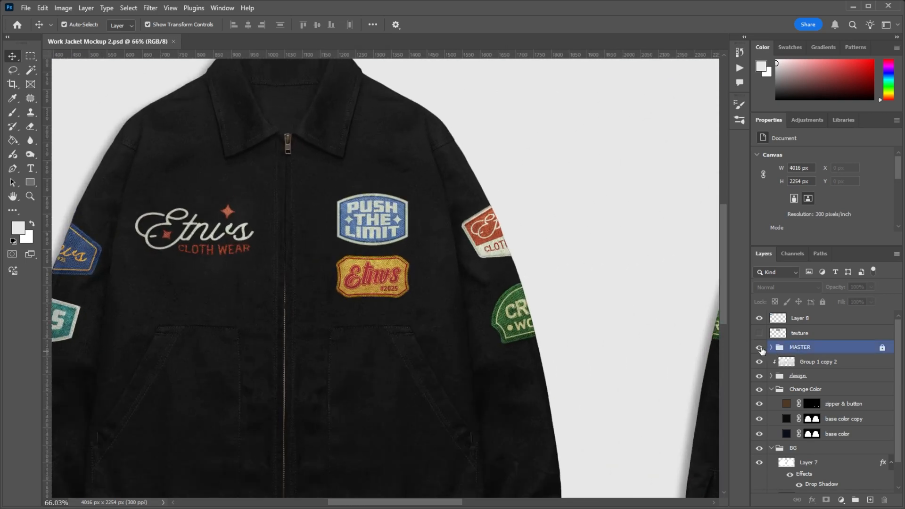
pyautogui.click(759, 347)
pyautogui.click(759, 348)
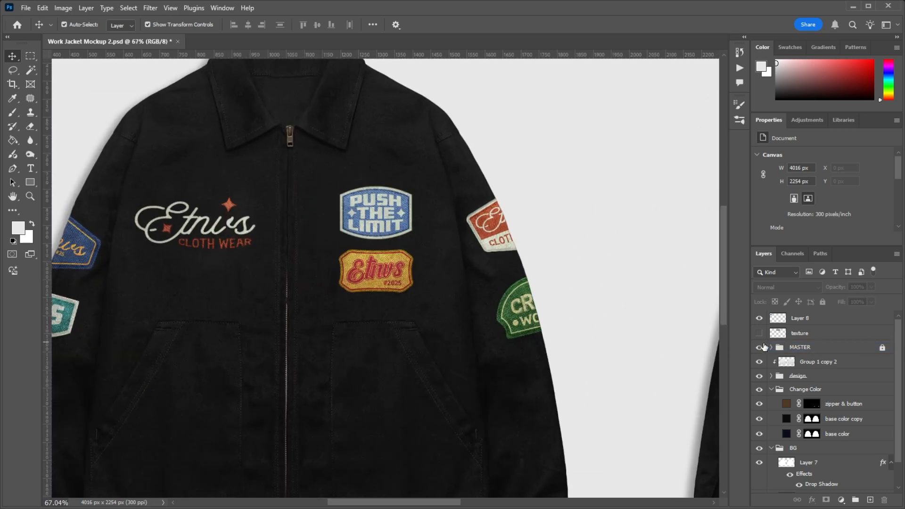
pyautogui.click(763, 348)
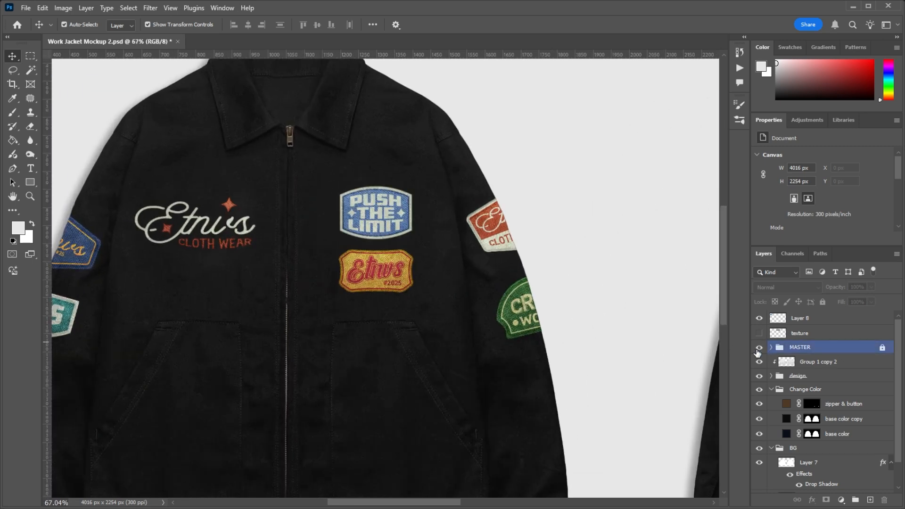
pyautogui.click(759, 347)
pyautogui.click(759, 348)
pyautogui.click(854, 361)
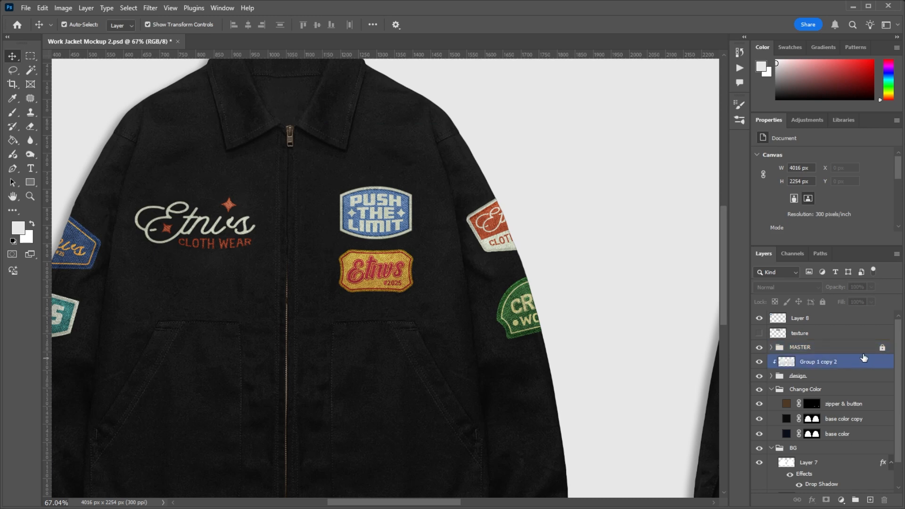
pyautogui.click(872, 349)
pyautogui.click(855, 359)
pyautogui.click(646, 381)
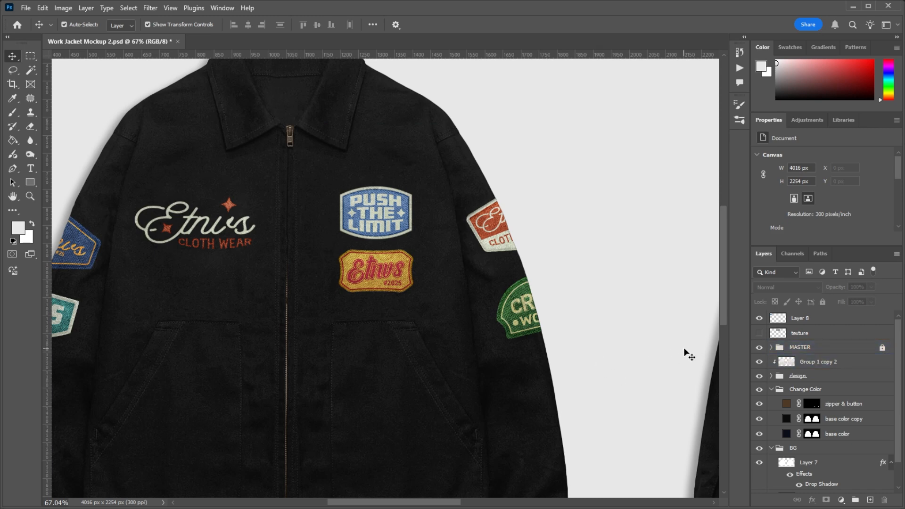
pyautogui.click(719, 357)
# Step: Expand the MASTER group, inspect Group 1 copy, Group 1 and Layer 4 inside it, and collapse the group again
pyautogui.click(774, 351)
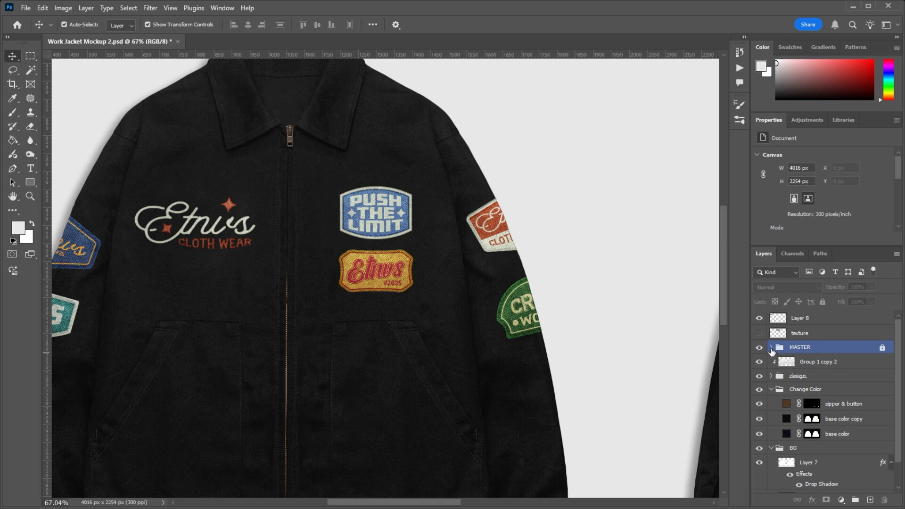
pyautogui.click(771, 349)
pyautogui.click(814, 374)
pyautogui.click(815, 361)
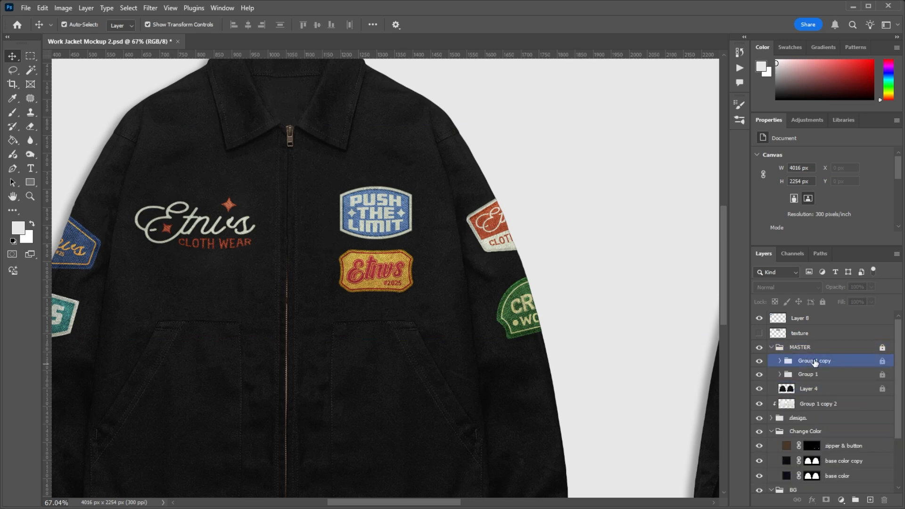
pyautogui.click(796, 373)
pyautogui.click(813, 364)
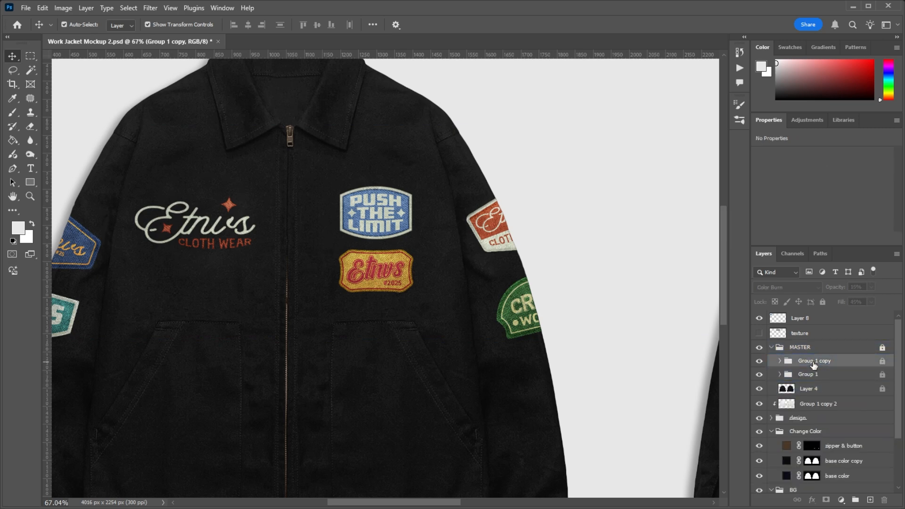
pyautogui.click(811, 374)
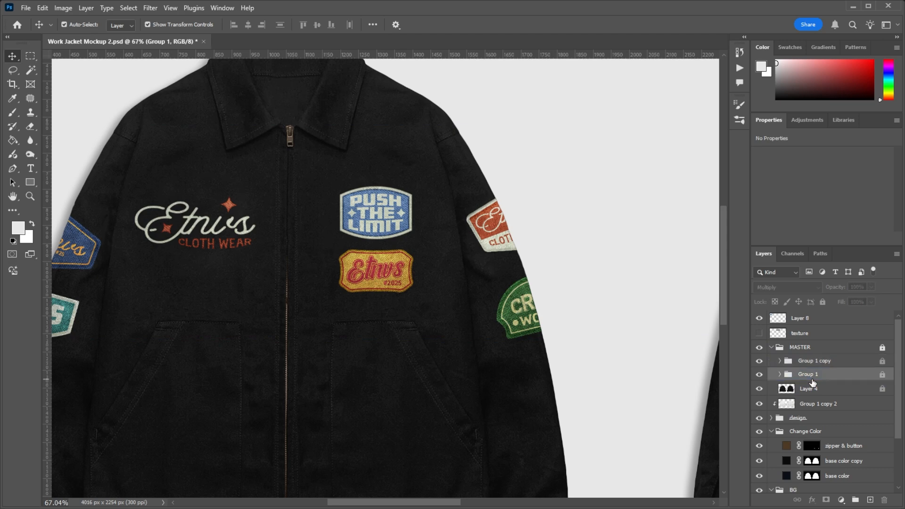
pyautogui.click(808, 390)
pyautogui.moveTo(785, 367)
pyautogui.mouseDown()
pyautogui.moveTo(773, 351)
pyautogui.moveTo(820, 400)
pyautogui.moveTo(780, 362)
pyautogui.moveTo(783, 371)
pyautogui.moveTo(782, 351)
pyautogui.mouseUp()
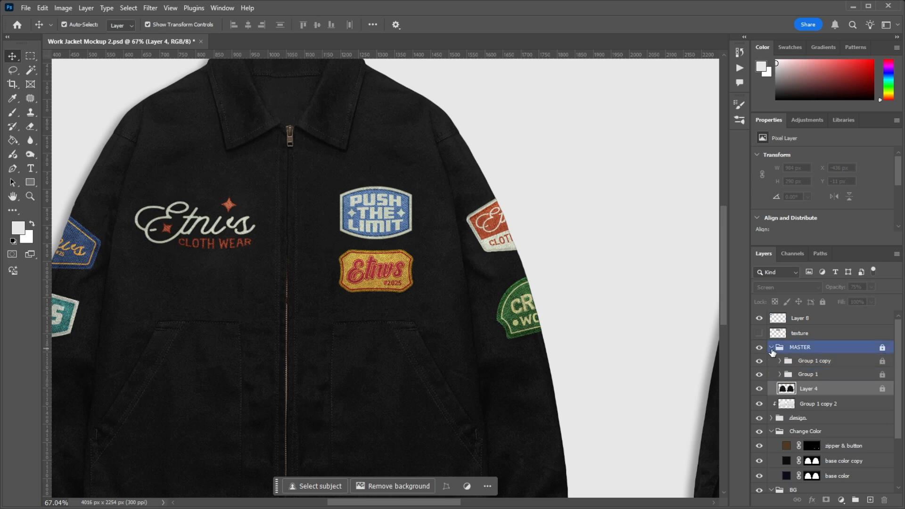
pyautogui.click(771, 351)
# Step: Rename the clipped layer Group 1 copy 2, directly below the MASTER group, as E1
pyautogui.click(289, 136)
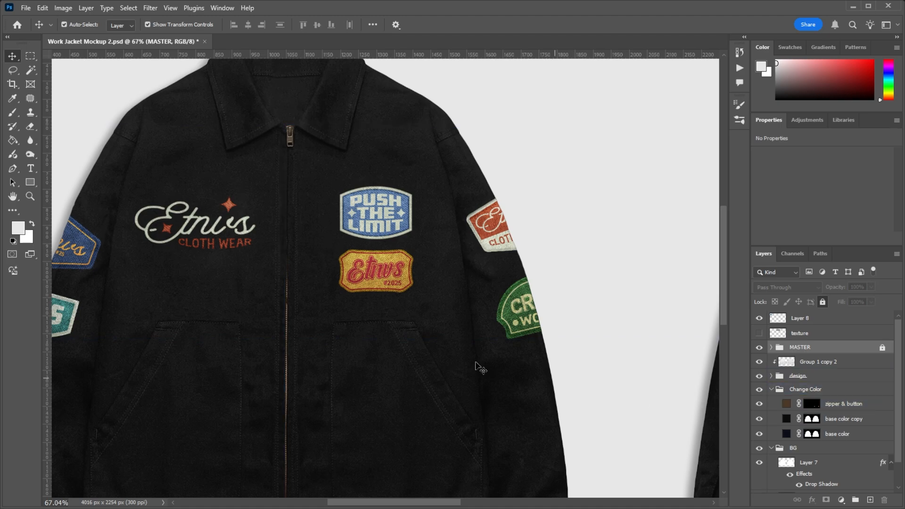
pyautogui.click(150, 326)
pyautogui.scroll(-5, 73, 142)
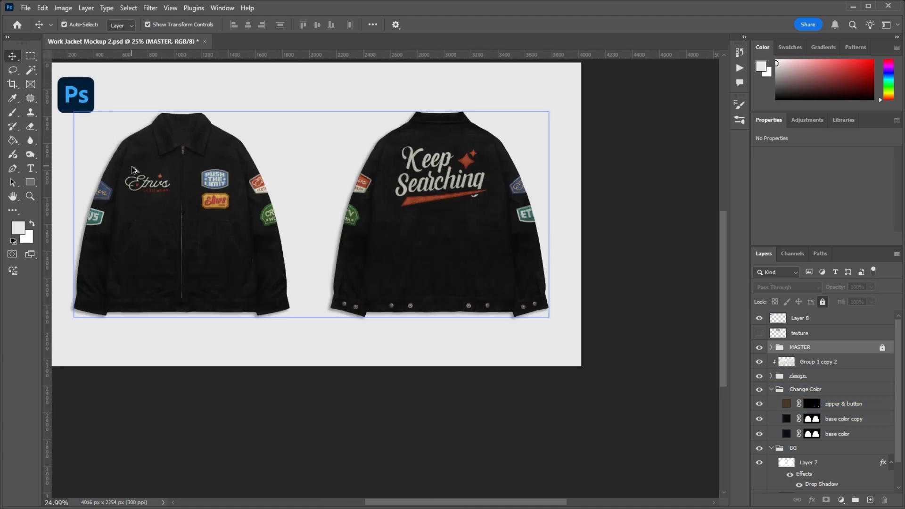
pyautogui.scroll(6, 126, 161)
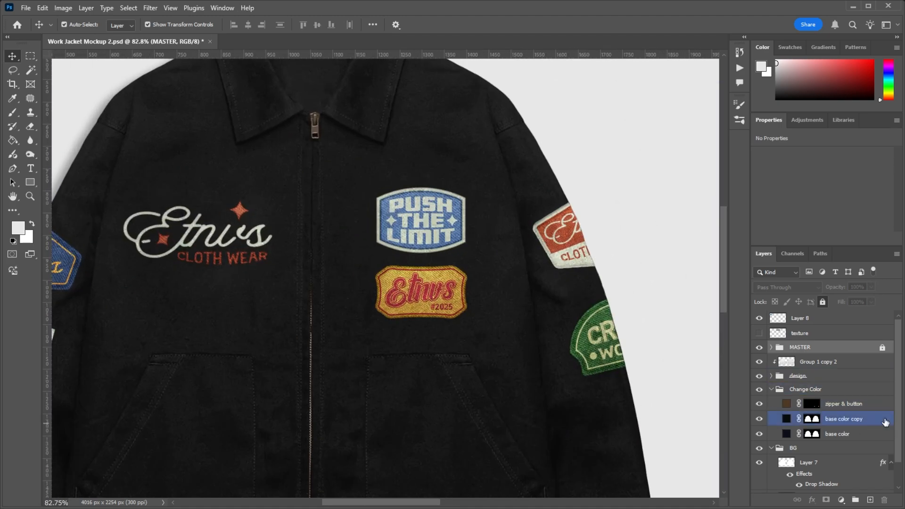
pyautogui.click(809, 363)
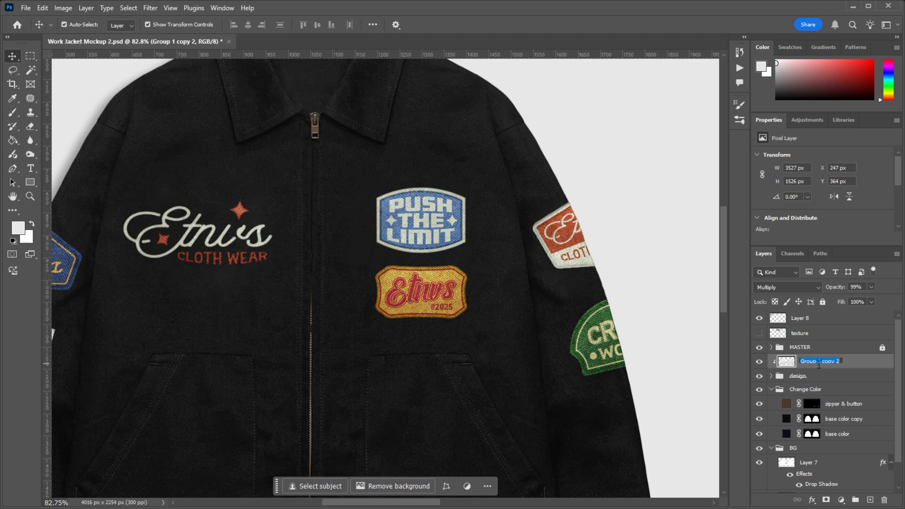
pyautogui.write('efe')
pyautogui.press('Return')
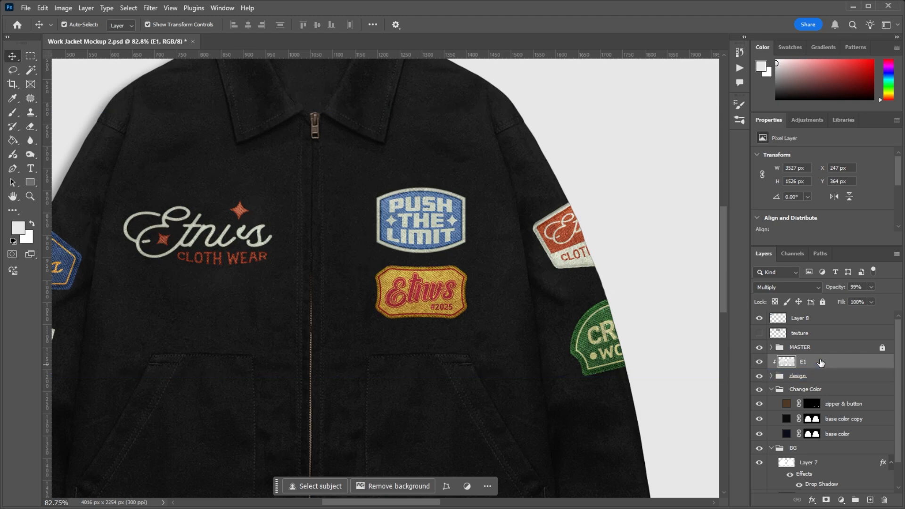
# Step: Examine the front jacket's logo, chest patches and sleeve patches in relation to the design group and the E1 layer clipped to it
pyautogui.click(807, 379)
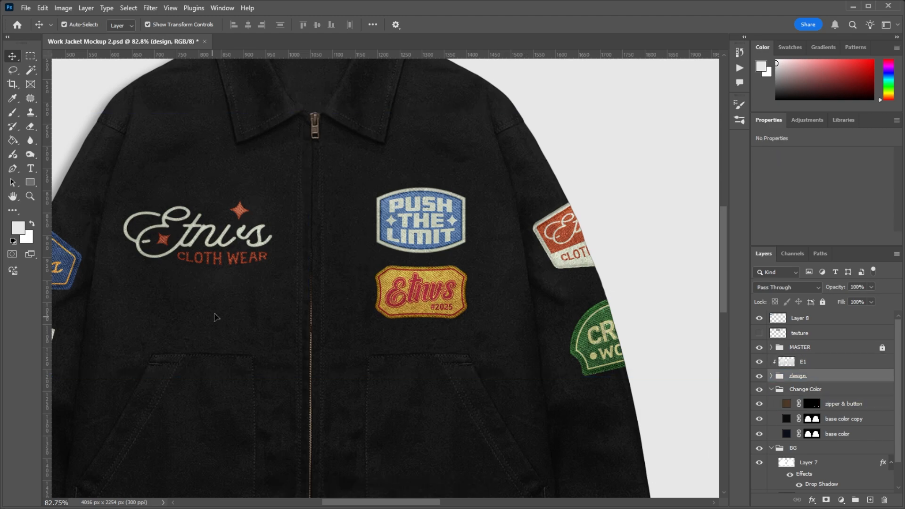
pyautogui.scroll(-1, 318, 261)
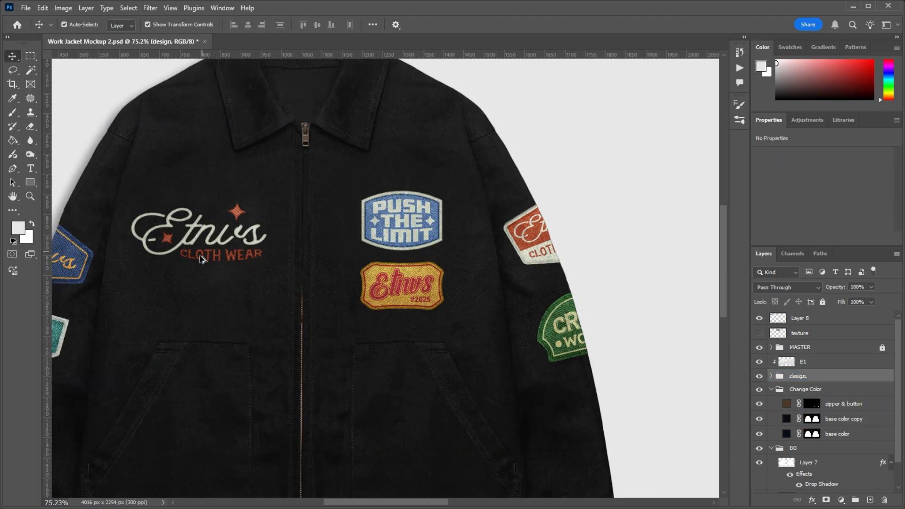
pyautogui.scroll(1, 283, 235)
pyautogui.click(815, 361)
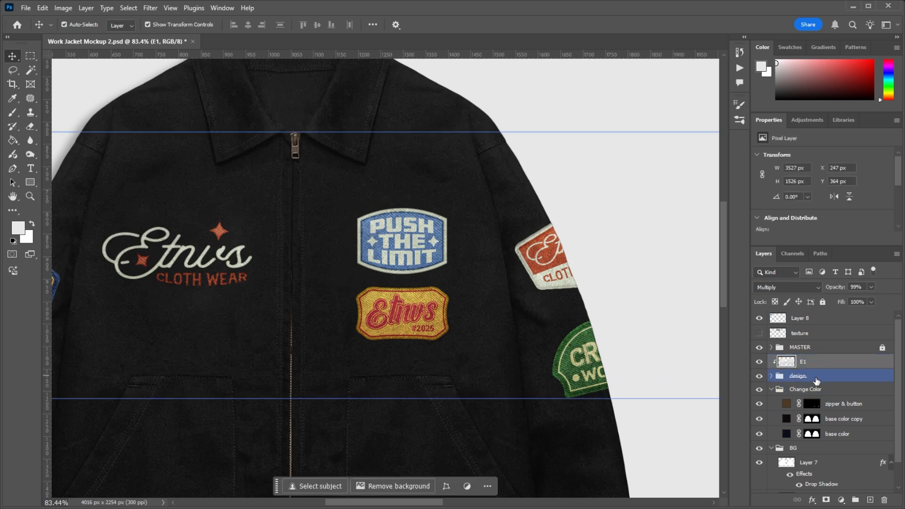
pyautogui.scroll(-1, 335, 259)
pyautogui.scroll(1, 338, 220)
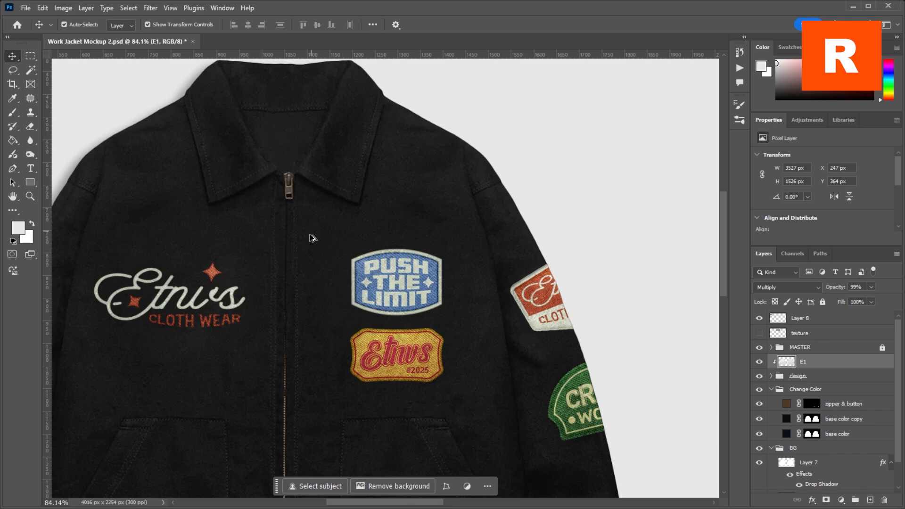
pyautogui.scroll(-2, 226, 250)
pyautogui.scroll(4, 295, 290)
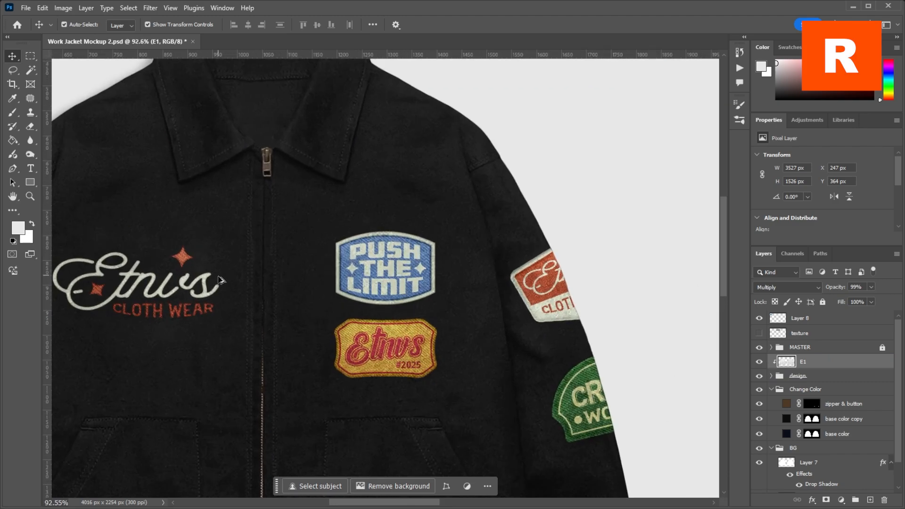
pyautogui.scroll(-3, 285, 197)
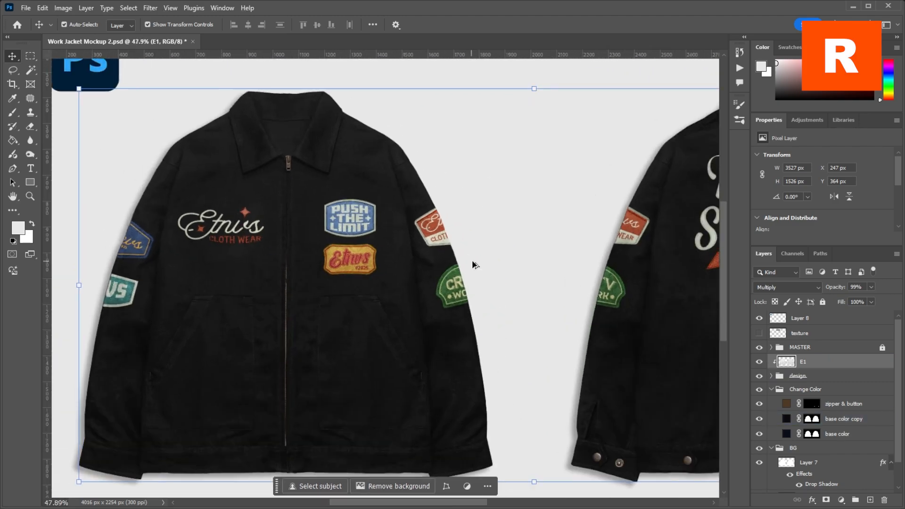
pyautogui.scroll(1, 302, 213)
pyautogui.scroll(-1, 303, 213)
pyautogui.scroll(3, 311, 221)
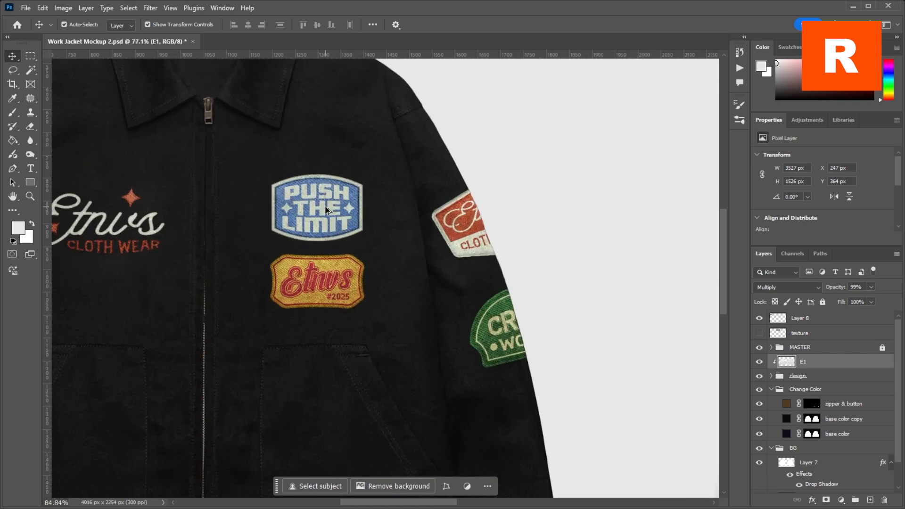
pyautogui.scroll(3, 327, 209)
pyautogui.scroll(-1, 326, 210)
# Step: Expand the design group to list the jacket's hand, back and front design layers
pyautogui.click(805, 390)
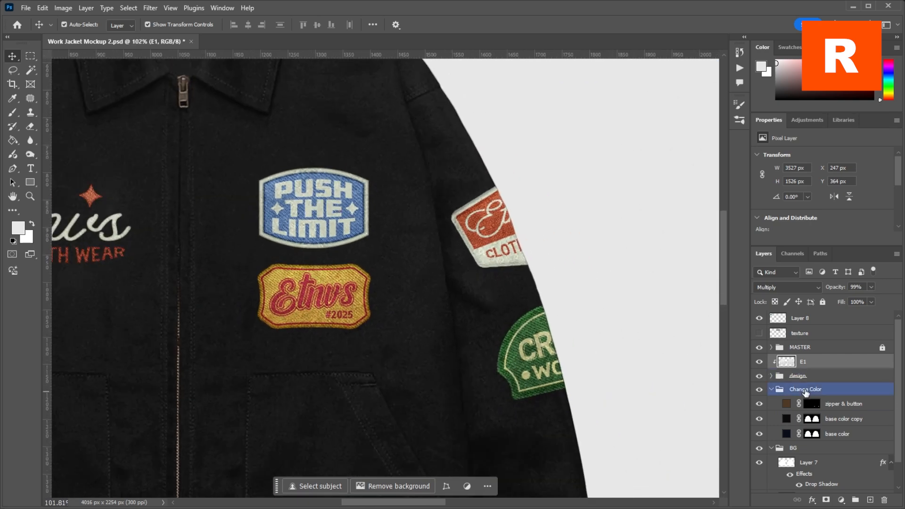
pyautogui.click(777, 377)
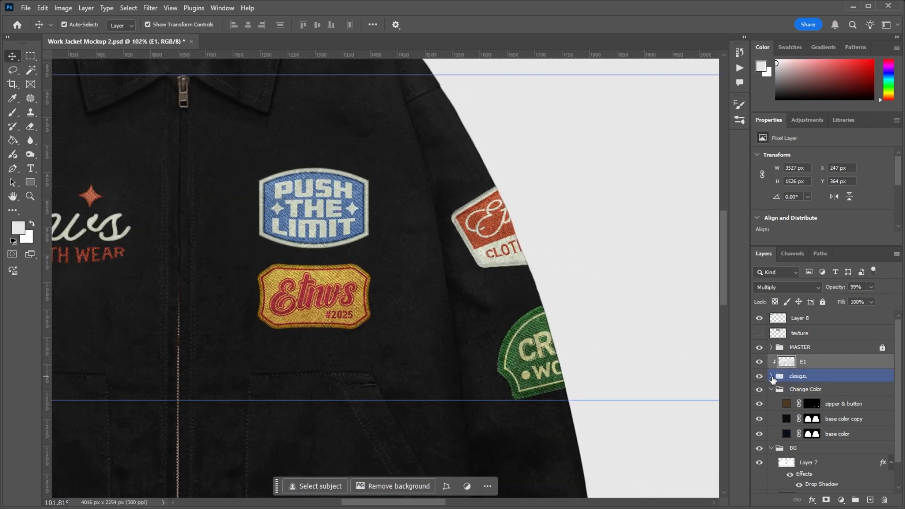
pyautogui.click(771, 376)
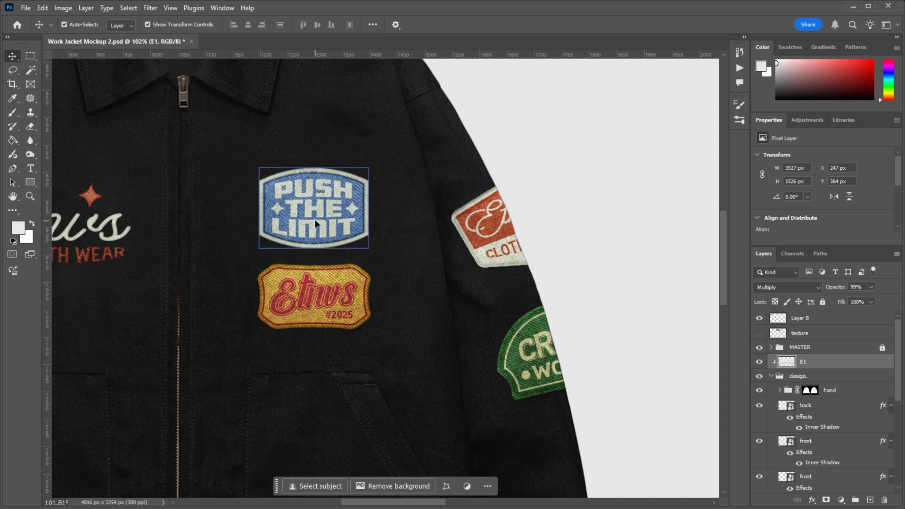
# Step: Examine the texture and edges of the blue and yellow chest patches, the front logo and the sleeve patches up close
pyautogui.scroll(-2, 426, 256)
pyautogui.scroll(4, 431, 226)
pyautogui.scroll(2, 432, 201)
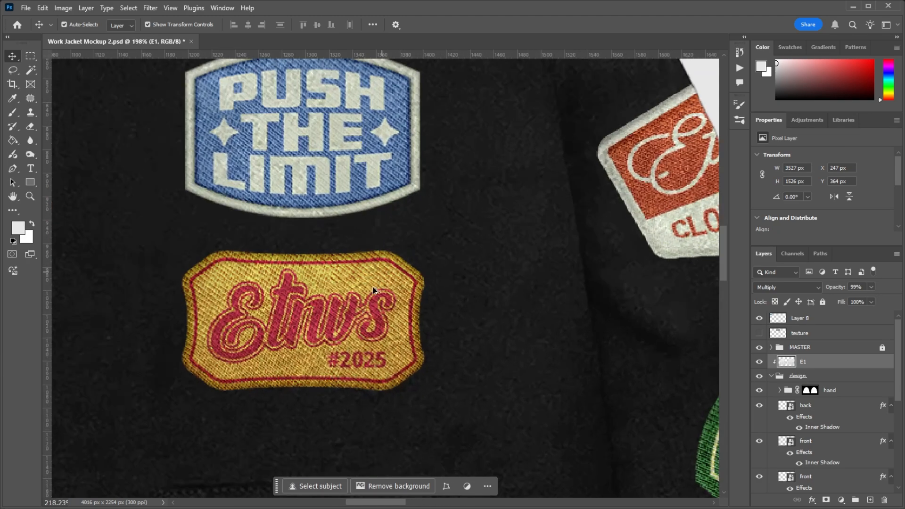
pyautogui.scroll(-2, 405, 250)
pyautogui.scroll(3, 380, 299)
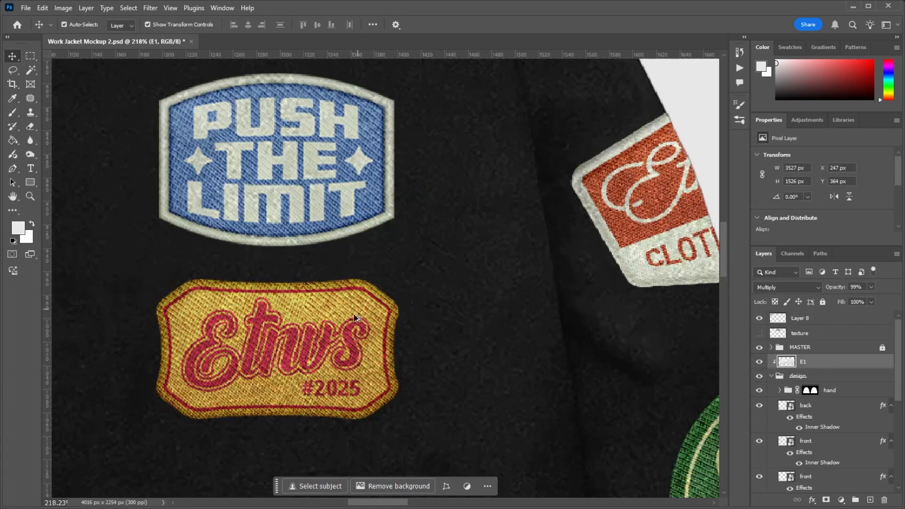
pyautogui.scroll(-3, 348, 198)
pyautogui.scroll(-2, 380, 155)
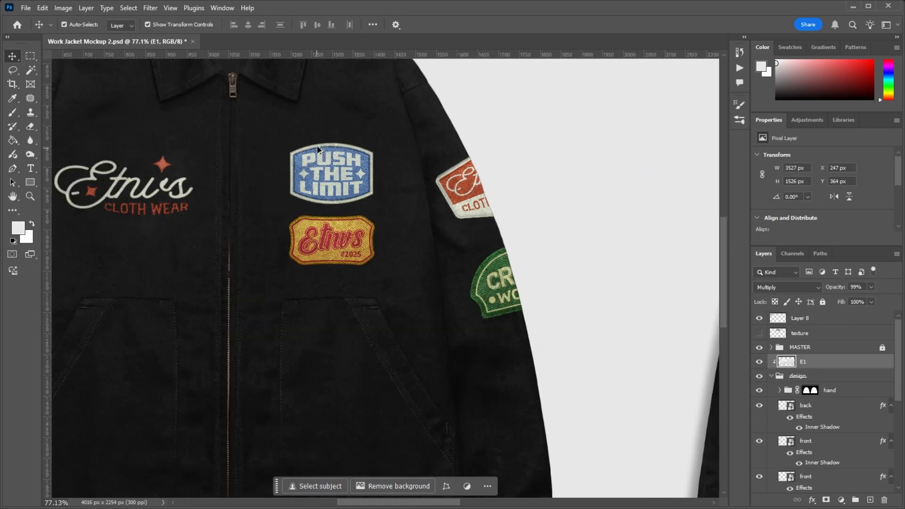
pyautogui.scroll(2, 387, 155)
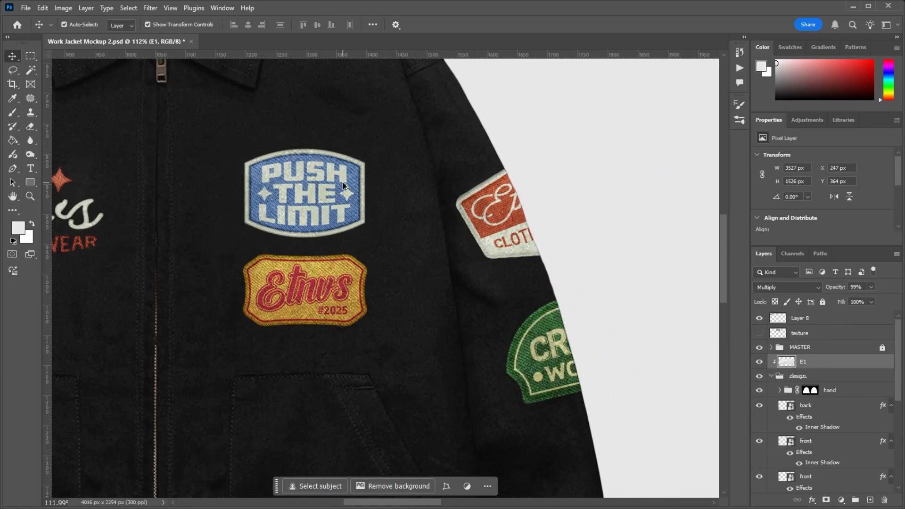
pyautogui.scroll(-3, 358, 169)
pyautogui.scroll(3, 361, 172)
pyautogui.scroll(-2, 466, 160)
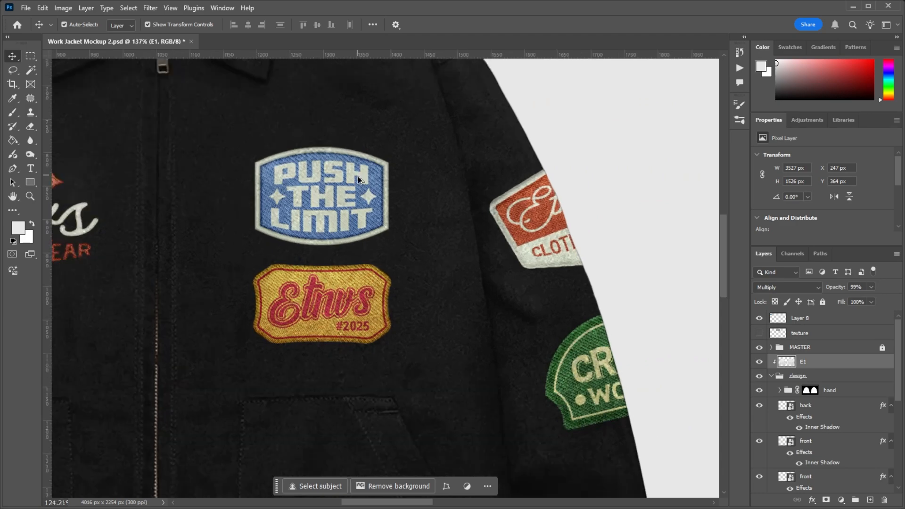
pyautogui.scroll(-3, 469, 159)
pyautogui.scroll(3, 518, 142)
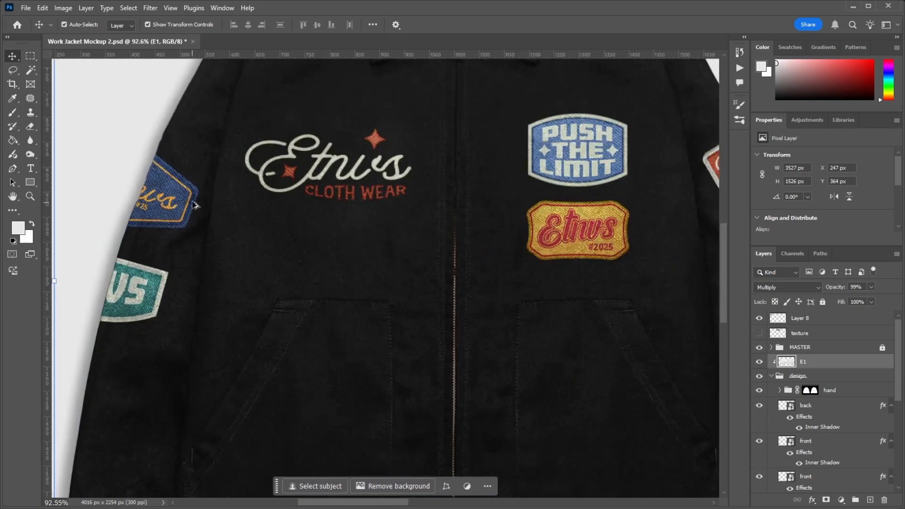
pyautogui.scroll(-1, 601, 126)
pyautogui.scroll(3, 584, 137)
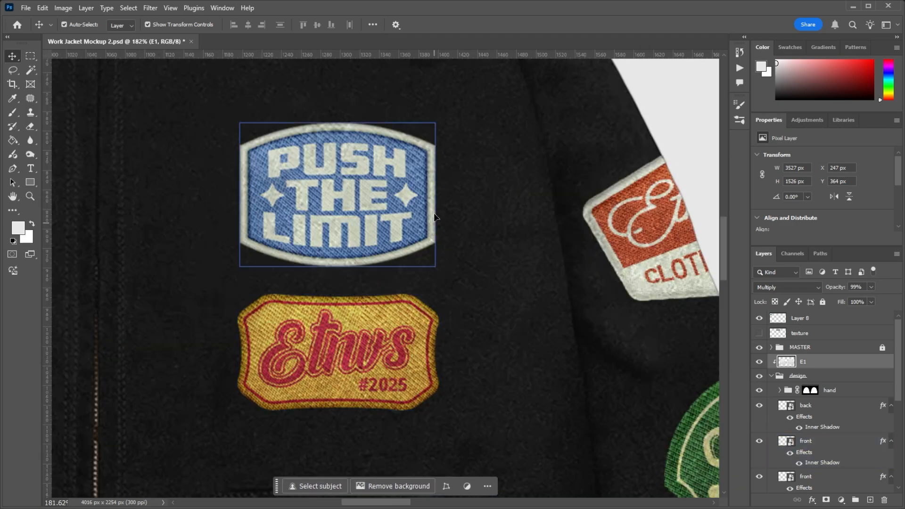
pyautogui.scroll(-2, 351, 188)
pyautogui.scroll(3, 358, 189)
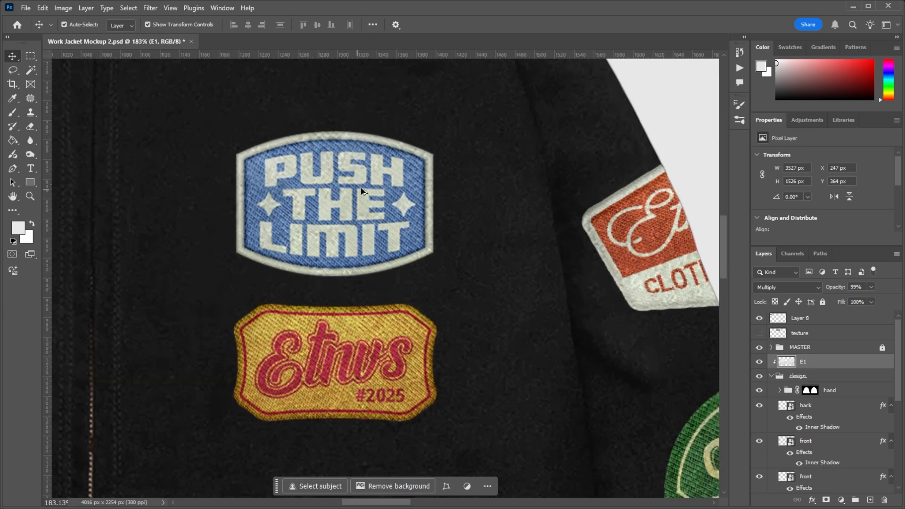
pyautogui.scroll(-1, 358, 189)
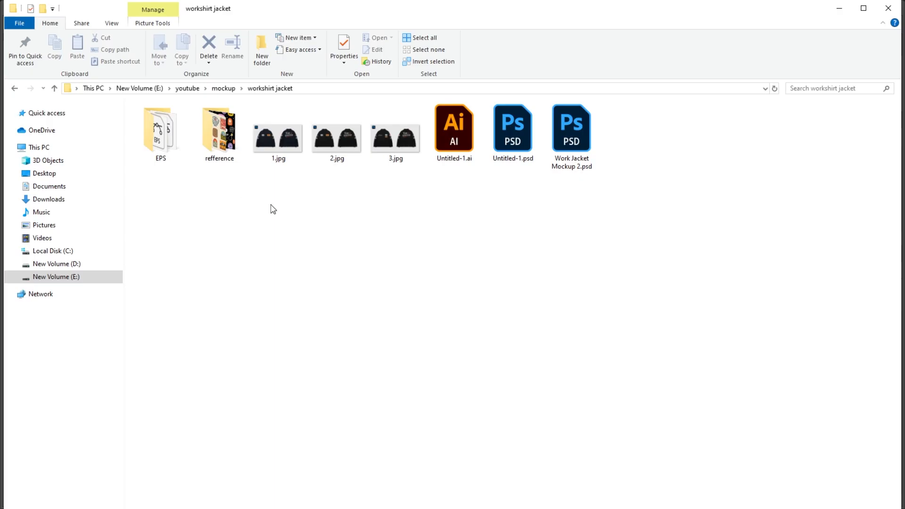
# Step: Place Asset 2.eps from the workshirt jacket's EPS folder into the jacket mockup
pyautogui.doubleClick(165, 141)
pyautogui.click(153, 150)
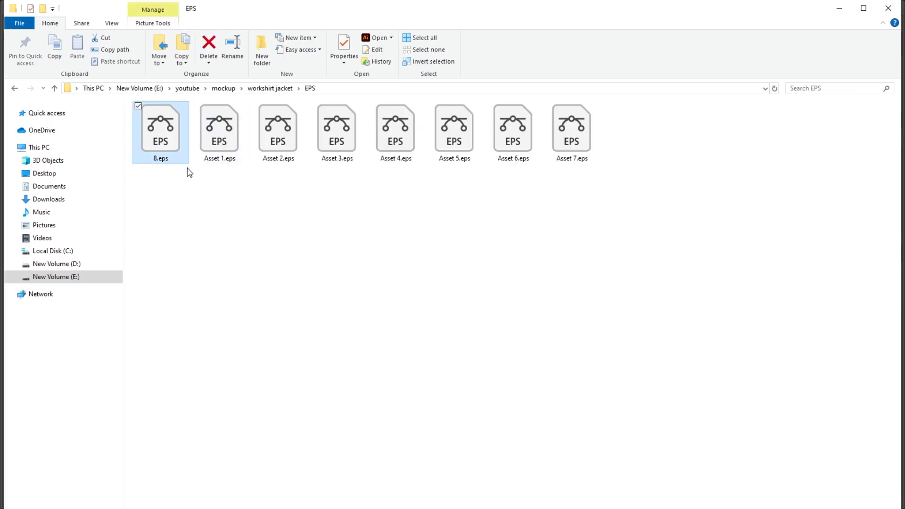
pyautogui.click(572, 142)
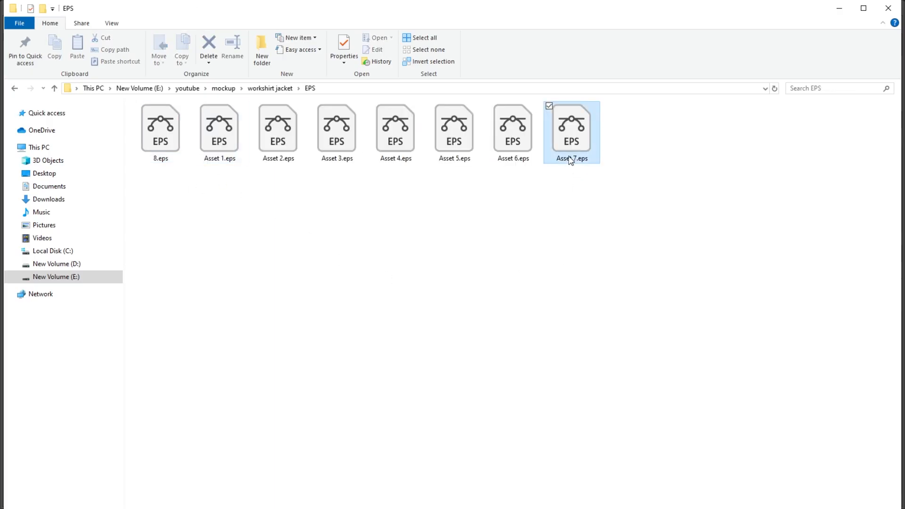
pyautogui.click(273, 139)
pyautogui.click(313, 228)
pyautogui.click(285, 142)
pyautogui.moveTo(285, 146); pyautogui.dragTo(408, 286)
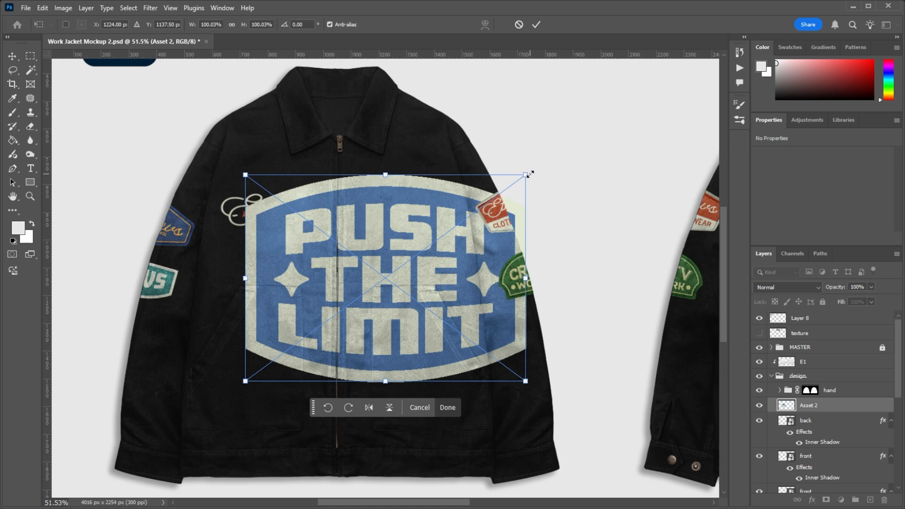
# Step: Scale the placed PUSH THE LIMIT patch to about 209 × 156 px and position it directly below the Etnws CLOTH WEAR logo
pyautogui.moveTo(528, 176); pyautogui.dragTo(427, 247)
pyautogui.moveTo(406, 293); pyautogui.dragTo(373, 217)
pyautogui.scroll(1, 374, 217)
pyautogui.scroll(7, 373, 217)
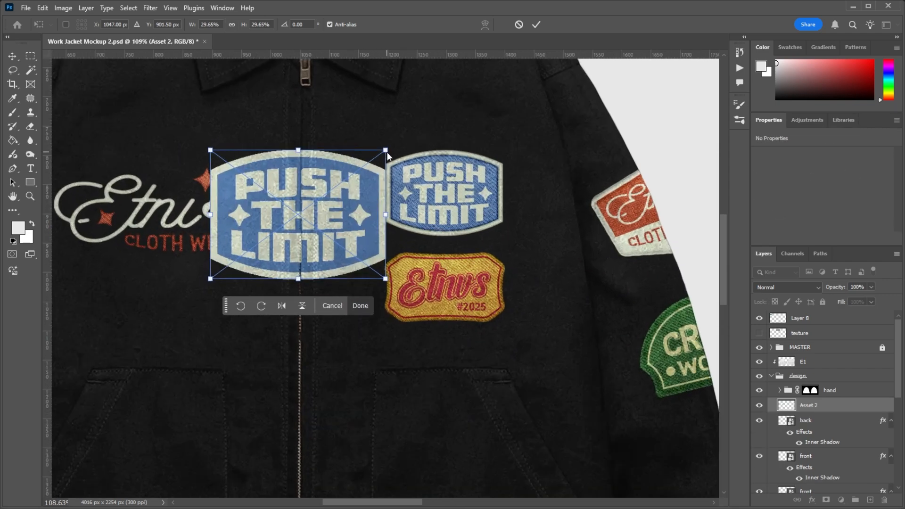
pyautogui.moveTo(386, 152); pyautogui.dragTo(351, 177)
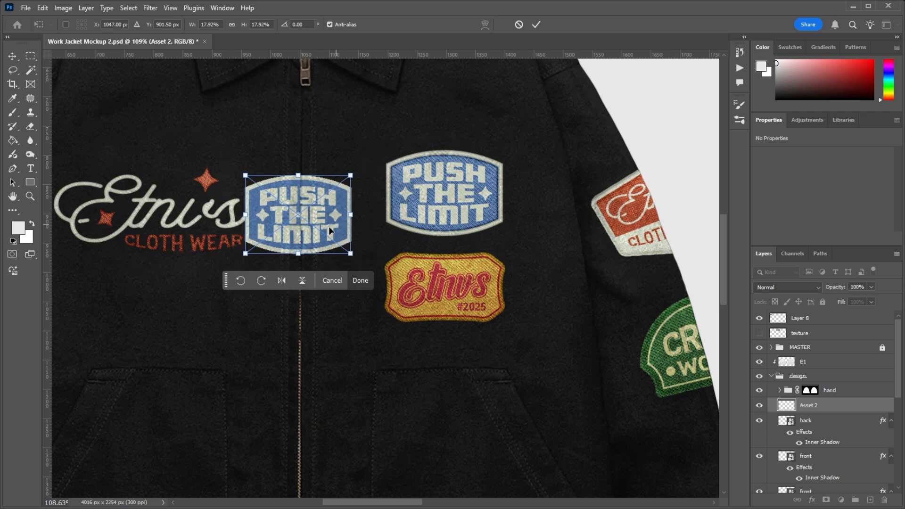
pyautogui.moveTo(329, 227); pyautogui.dragTo(199, 316)
pyautogui.moveTo(221, 265); pyautogui.dragTo(230, 259)
pyautogui.press('Return')
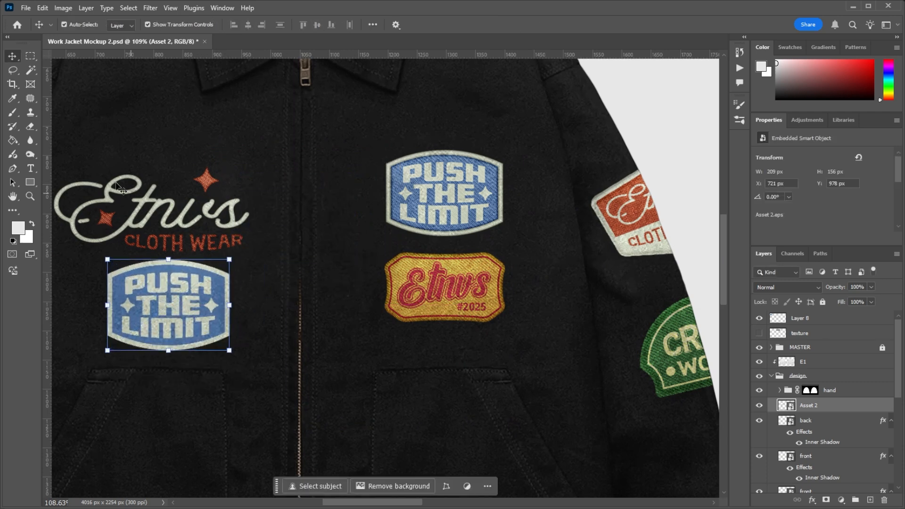
# Step: Make the texture layer visible and copy it
pyautogui.moveTo(818, 333); pyautogui.dragTo(781, 342)
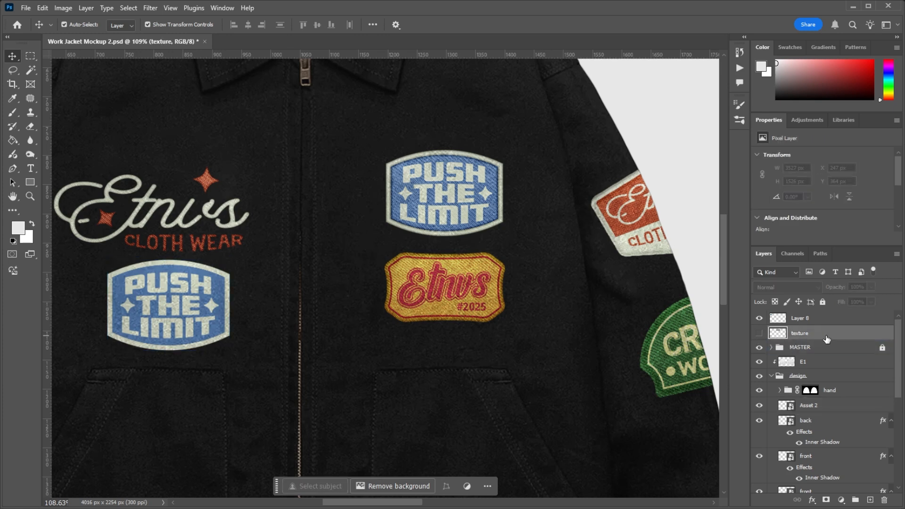
pyautogui.moveTo(802, 339)
pyautogui.mouseDown()
pyautogui.moveTo(786, 383)
pyautogui.moveTo(778, 340)
pyautogui.moveTo(809, 336)
pyautogui.mouseUp()
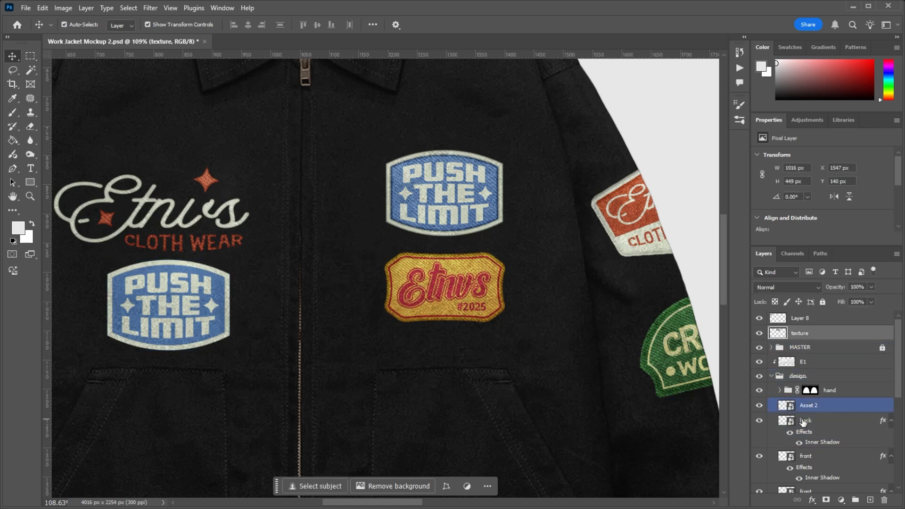
# Step: Convert the Asset 2 patch layer to a smart object and open its contents for editing
pyautogui.click(782, 406)
pyautogui.click(759, 405)
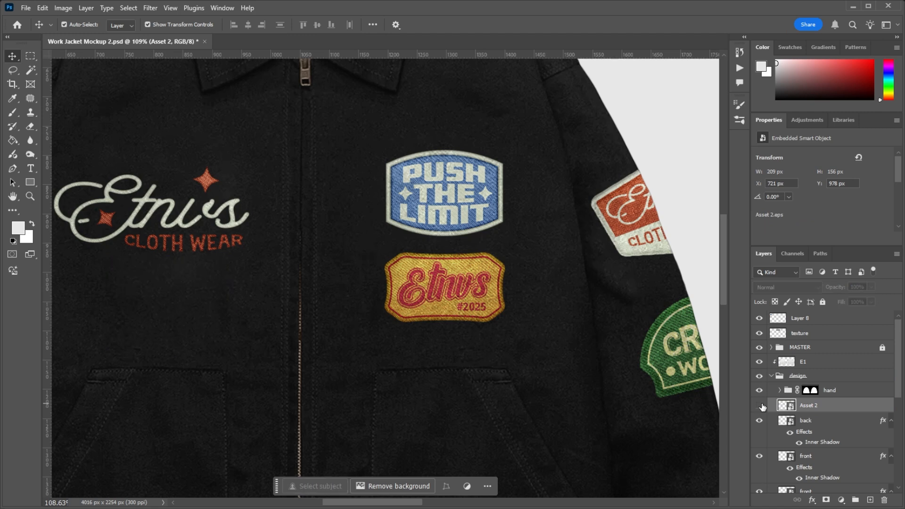
pyautogui.click(760, 405)
pyautogui.rightClick(821, 405)
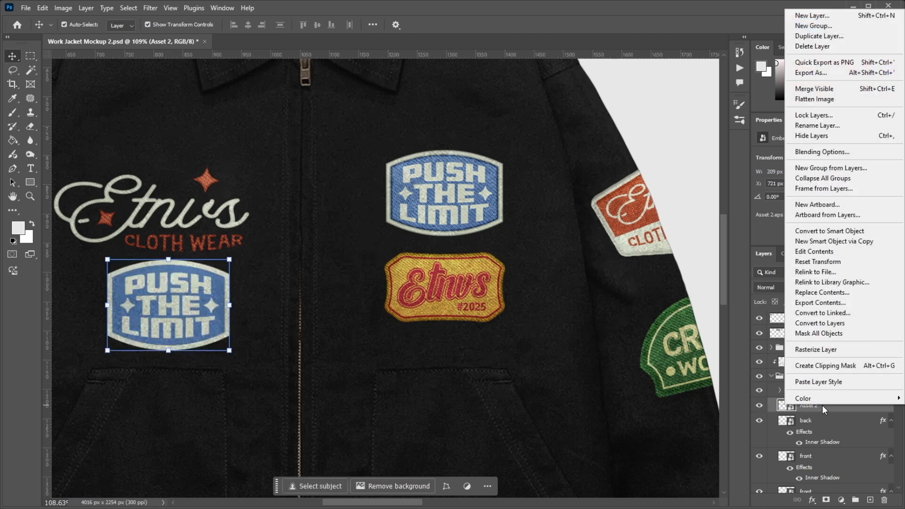
pyautogui.click(852, 236)
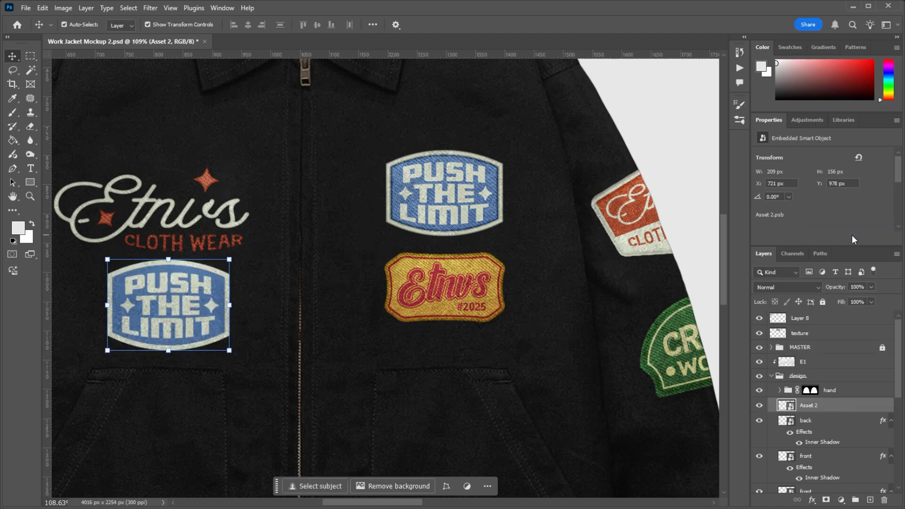
pyautogui.doubleClick(783, 406)
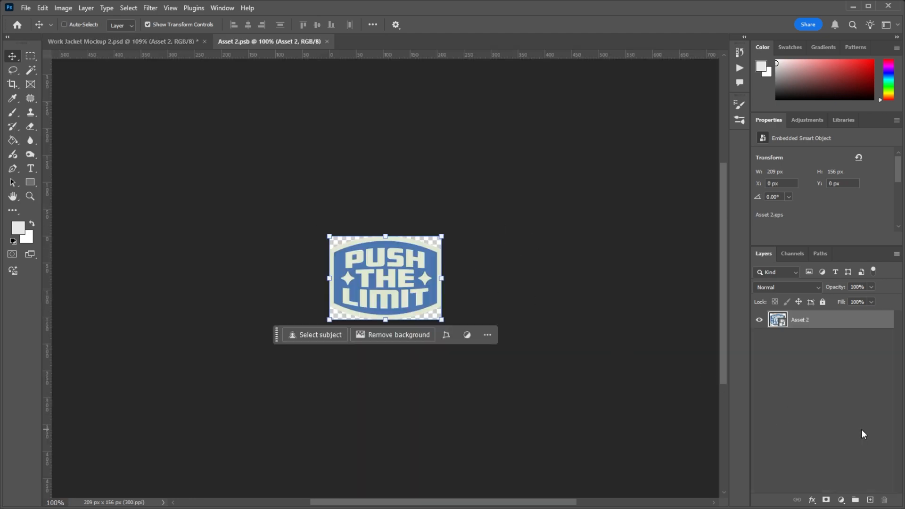
# Step: Paste the texture above Asset 2, move it to cover the whole patch, and clip it to the patch layer
pyautogui.hotkey('ctrl', 'v')
pyautogui.moveTo(404, 276); pyautogui.dragTo(234, 185)
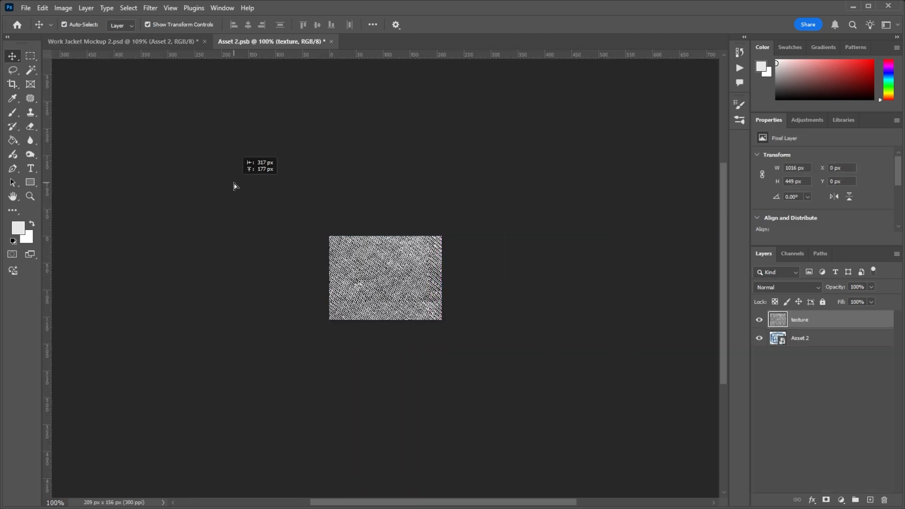
pyautogui.moveTo(407, 301); pyautogui.dragTo(398, 300)
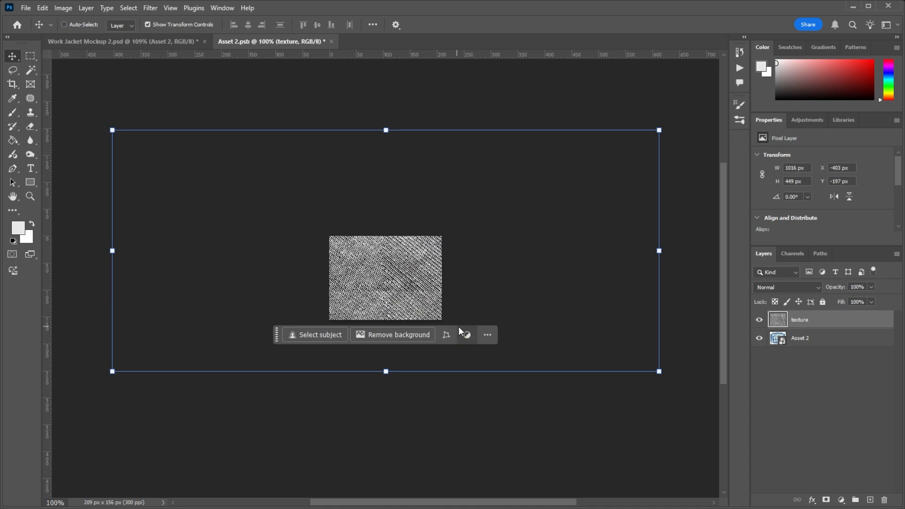
pyautogui.hotkey('ctrl', 'alt', 'g')
pyautogui.click(819, 352)
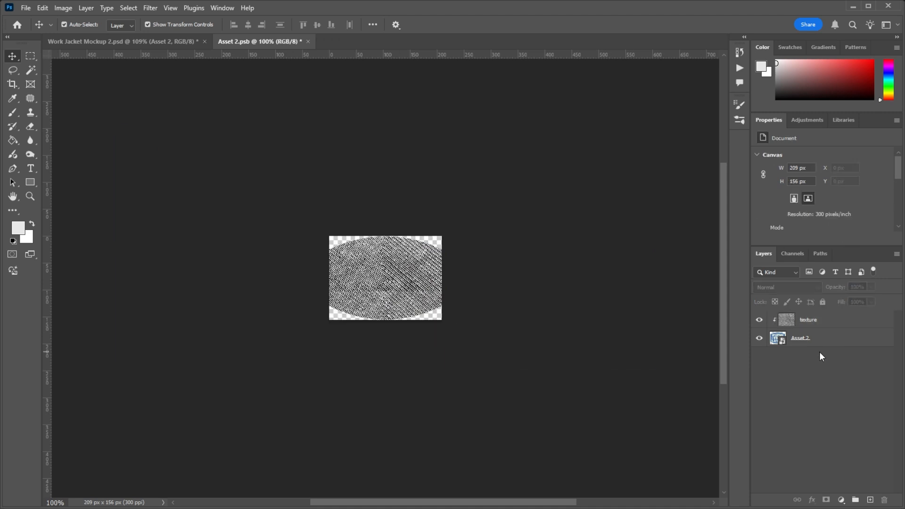
# Step: Release the texture layer's clipping mask, and clip it to Asset 2 again
pyautogui.click(817, 321)
pyautogui.rightClick(817, 322)
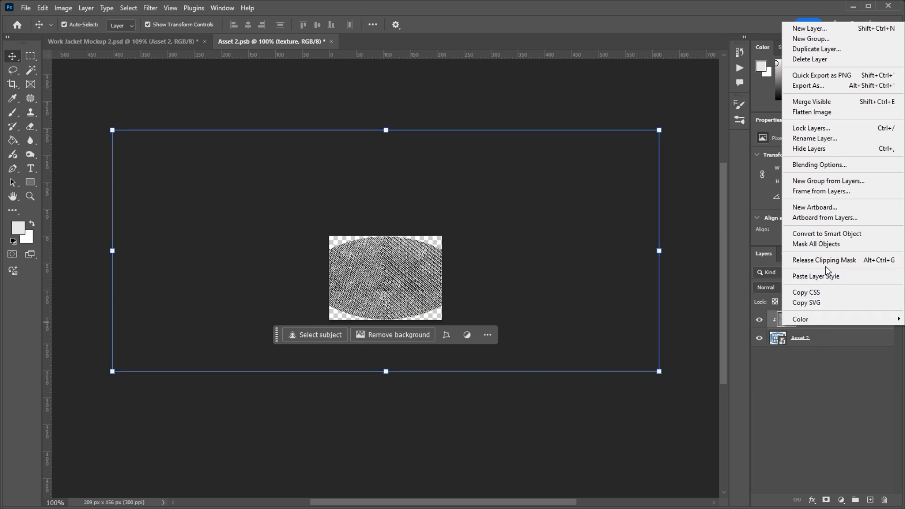
pyautogui.click(826, 260)
pyautogui.rightClick(822, 320)
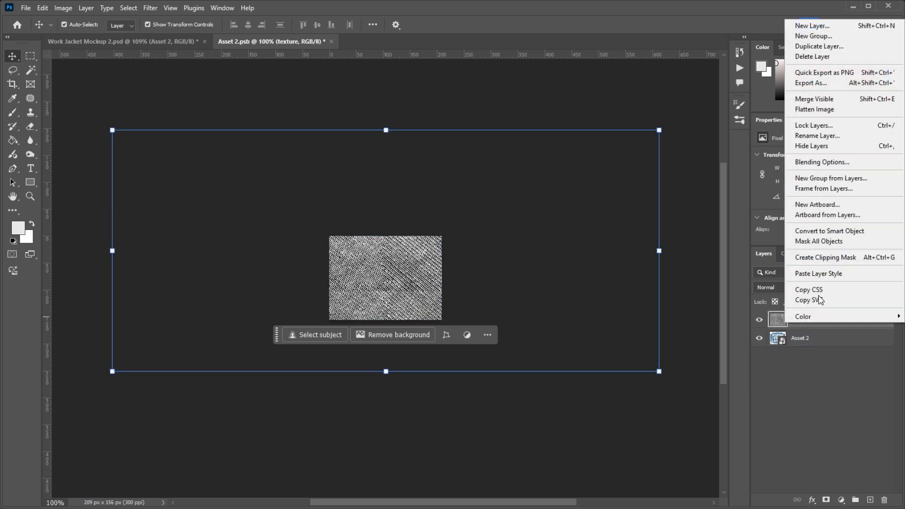
pyautogui.click(826, 258)
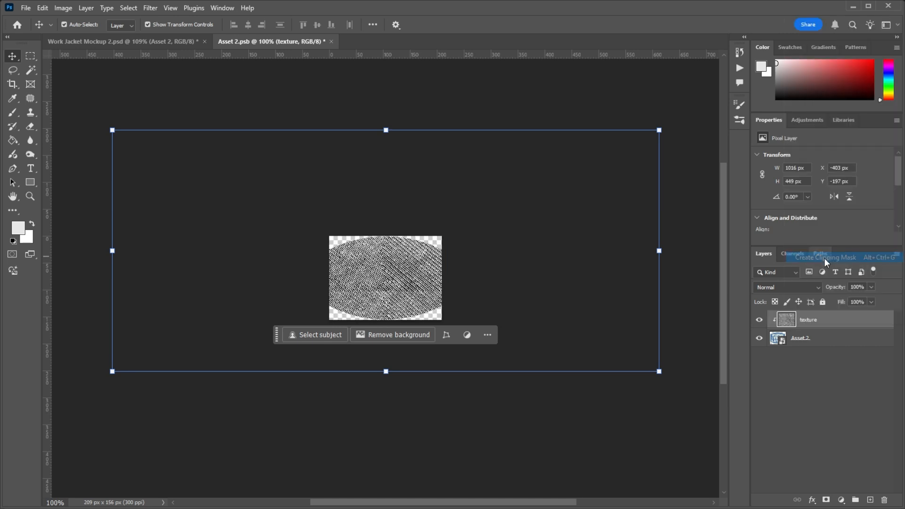
# Step: Set the clipped texture layer's blend mode to Overlay and its opacity to 75%
pyautogui.click(788, 287)
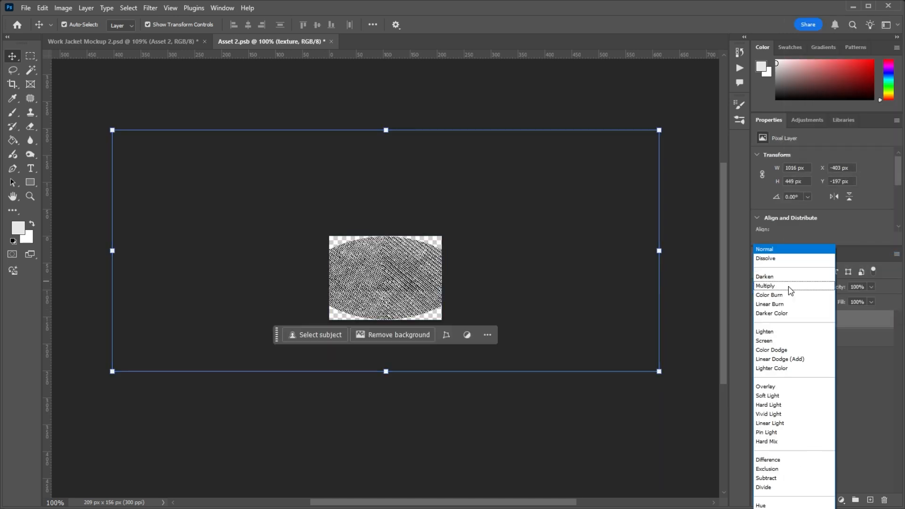
pyautogui.click(773, 390)
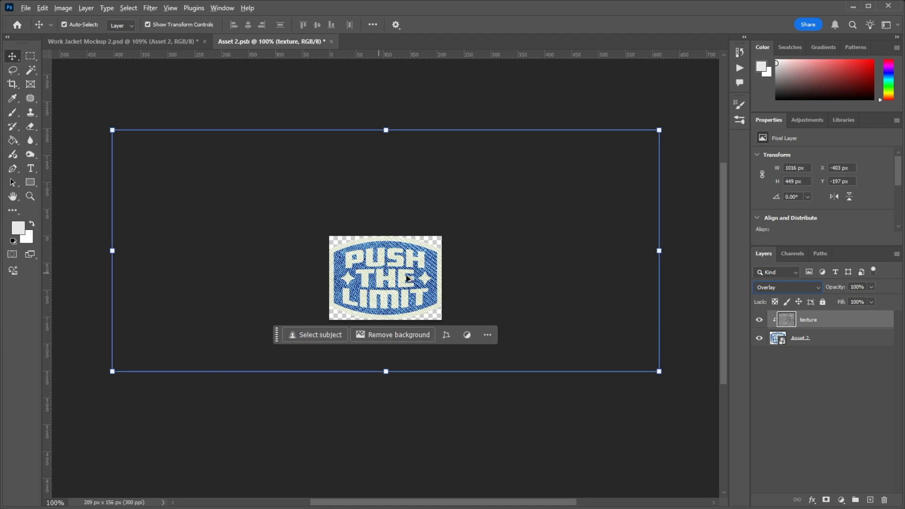
pyautogui.click(829, 338)
pyautogui.click(831, 320)
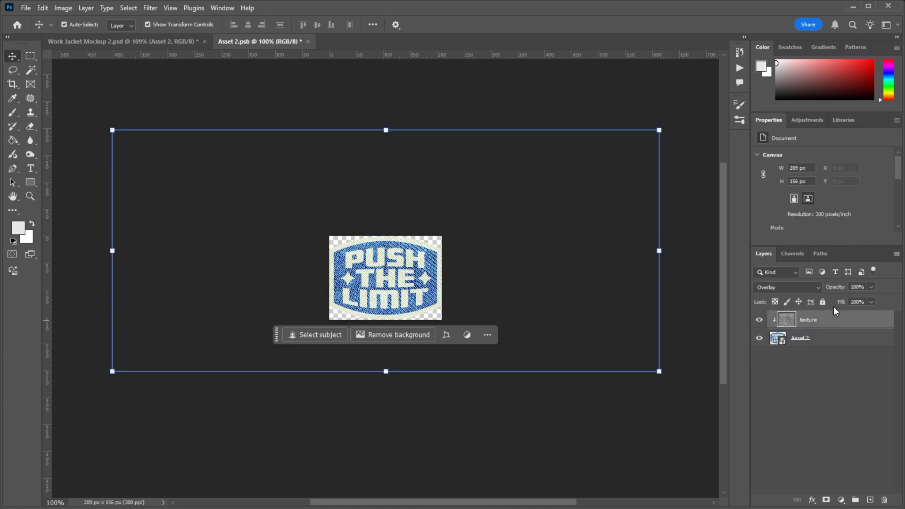
pyautogui.moveTo(840, 291); pyautogui.dragTo(819, 291)
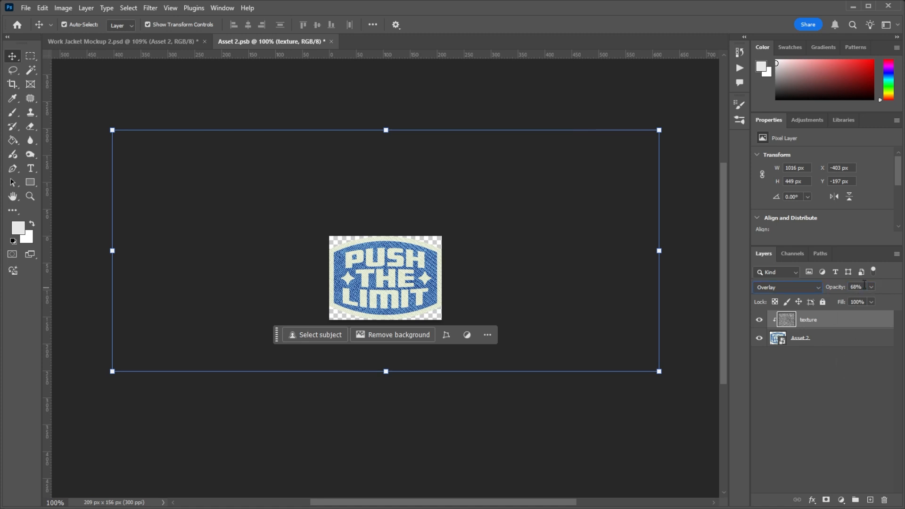
pyautogui.press('7')
pyautogui.press('5')
# Step: Scale the texture layer proportionally to about 81% so the denim weave looks finer on the patch
pyautogui.scroll(5, 405, 263)
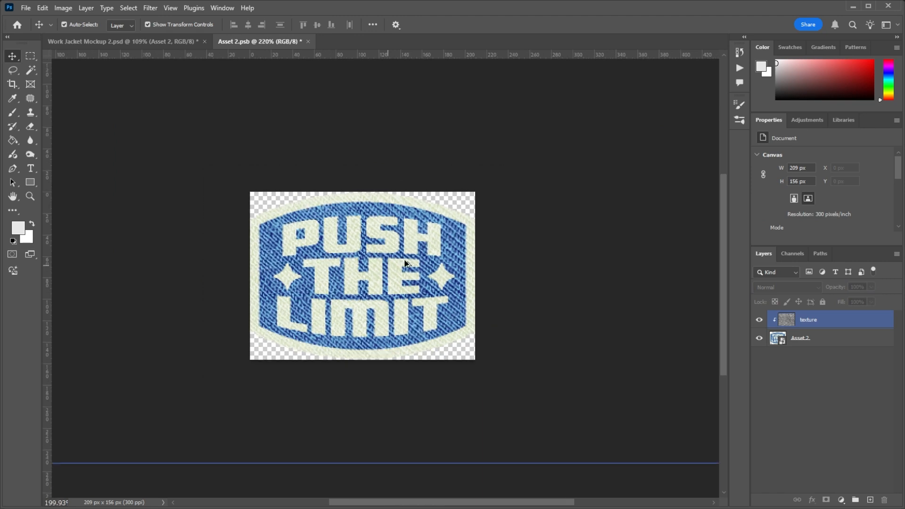
pyautogui.scroll(1, 405, 262)
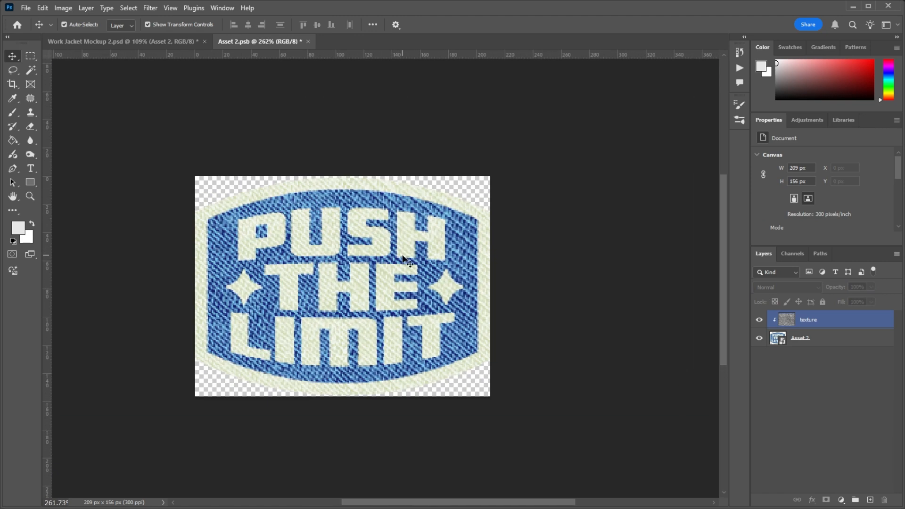
pyautogui.click(305, 245)
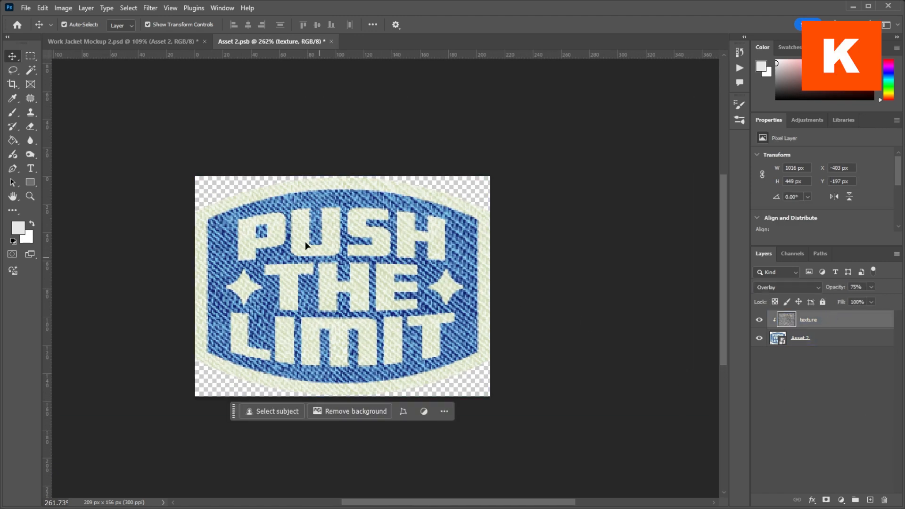
pyautogui.scroll(-4, 306, 245)
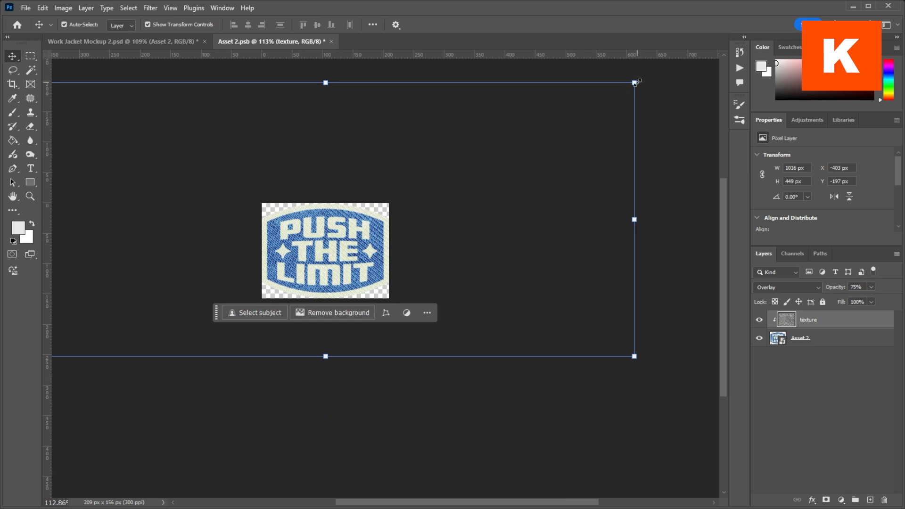
pyautogui.moveTo(634, 83); pyautogui.dragTo(575, 105)
pyautogui.scroll(4, 406, 244)
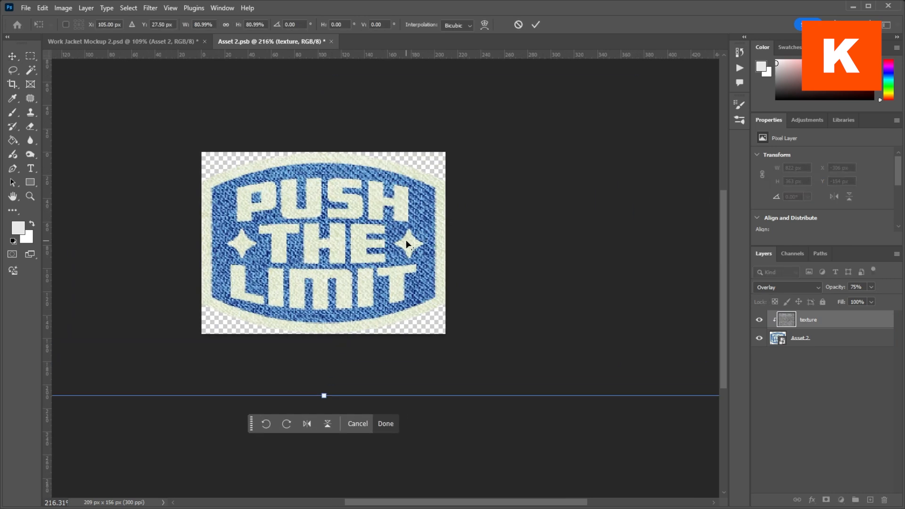
pyautogui.hotkey('alt', 'space')
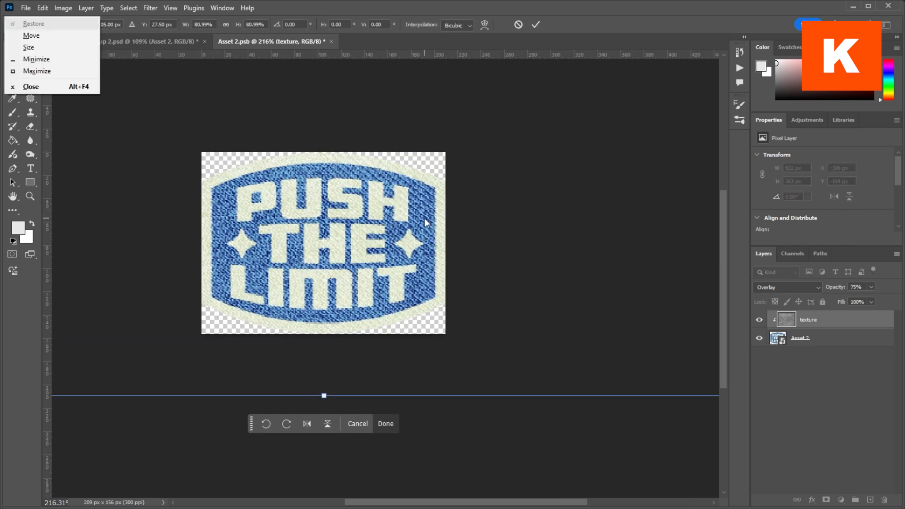
pyautogui.press('Escape')
# Step: Save Asset 2.psb with the texture's transformation applied, and close it to check the patch on the jacket
pyautogui.hotkey('ctrl', 's')
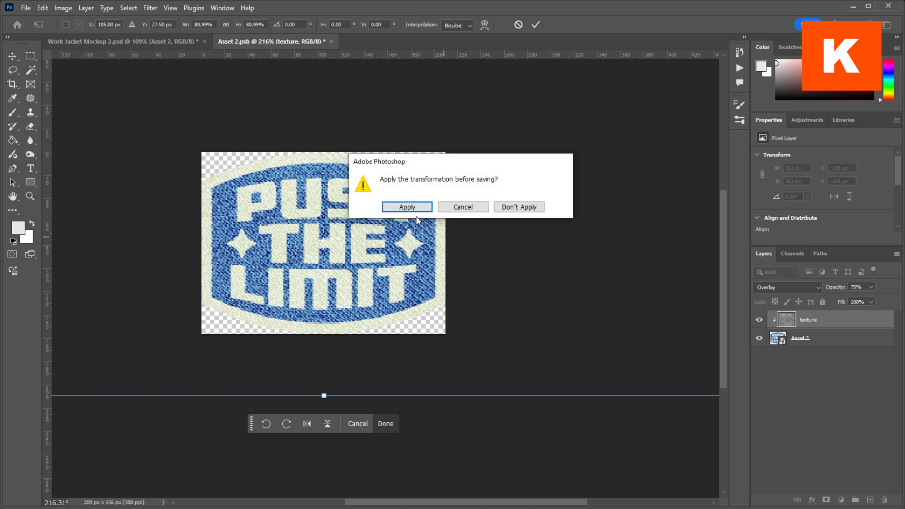
pyautogui.click(414, 200)
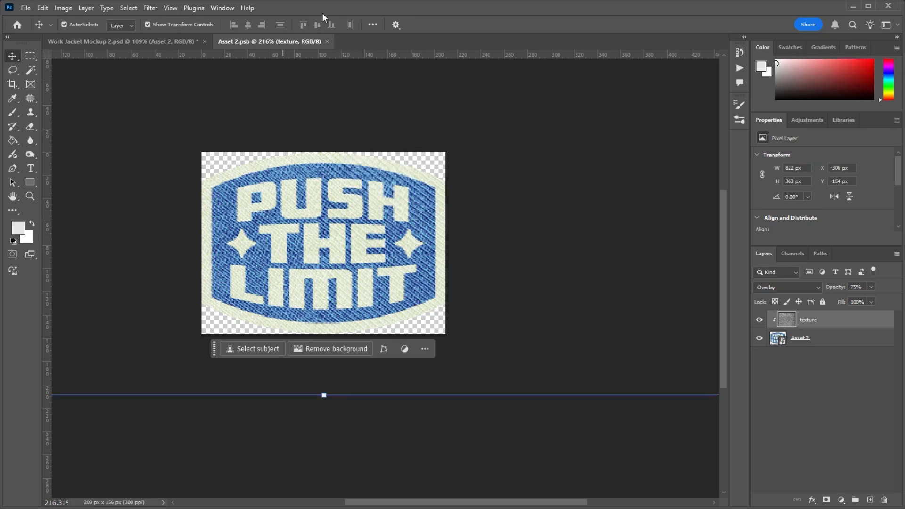
pyautogui.click(326, 41)
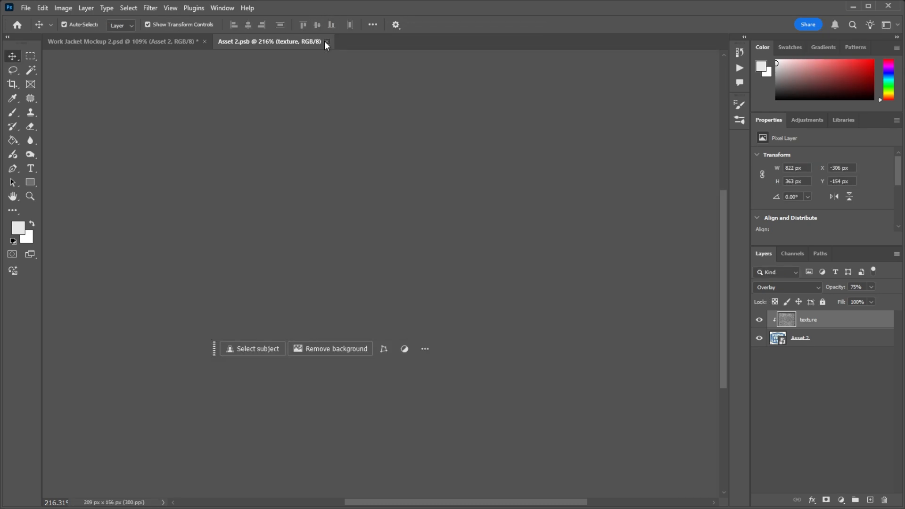
pyautogui.scroll(5, 150, 255)
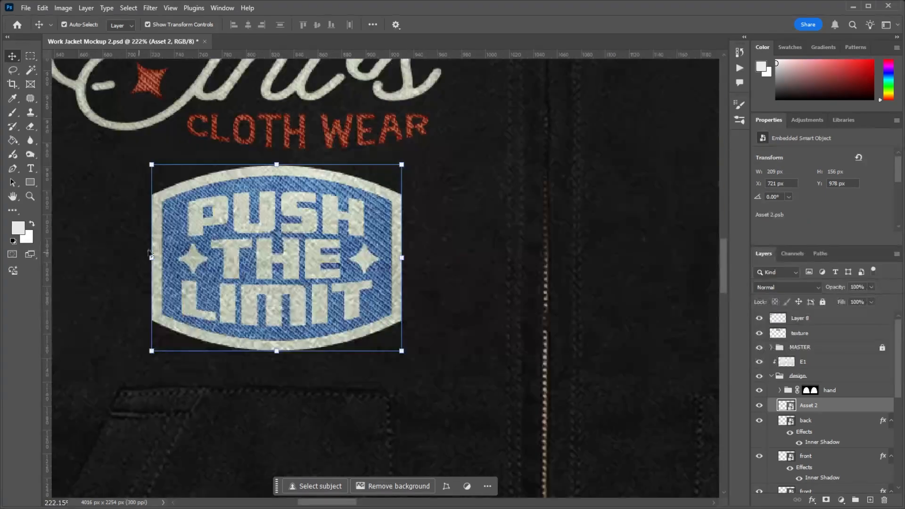
pyautogui.scroll(-5, 287, 199)
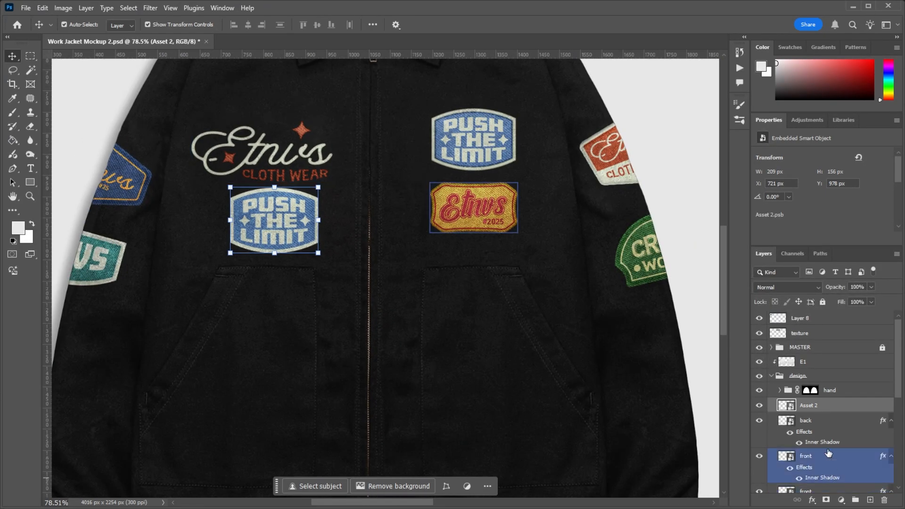
# Step: Examine the denim patch up close and compare Asset 2 with the Inner Shadow effects on the back and front layers
pyautogui.scroll(5, 290, 198)
pyautogui.scroll(2, 468, 214)
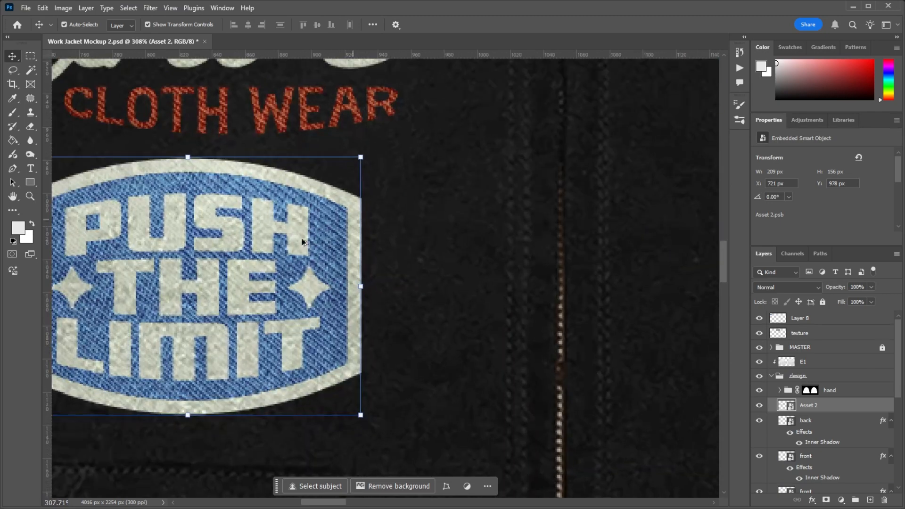
pyautogui.scroll(-3, 330, 222)
pyautogui.scroll(2, 222, 228)
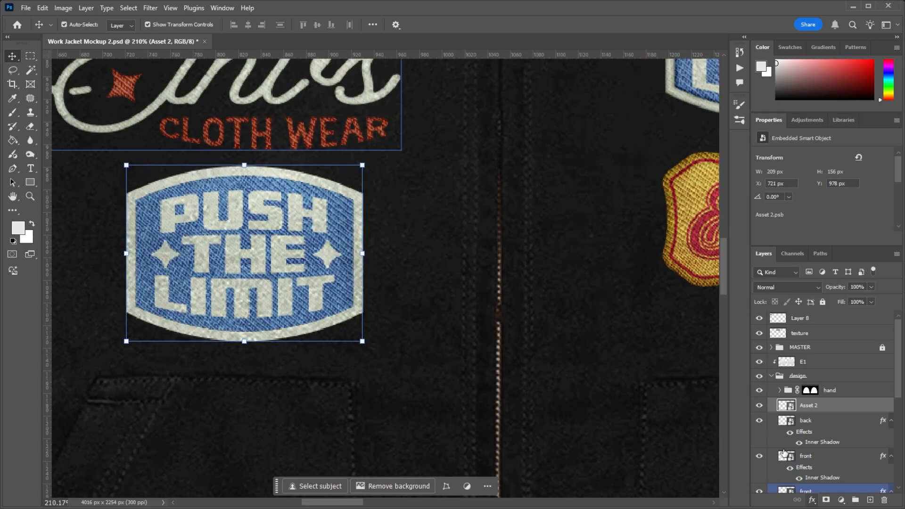
pyautogui.click(800, 436)
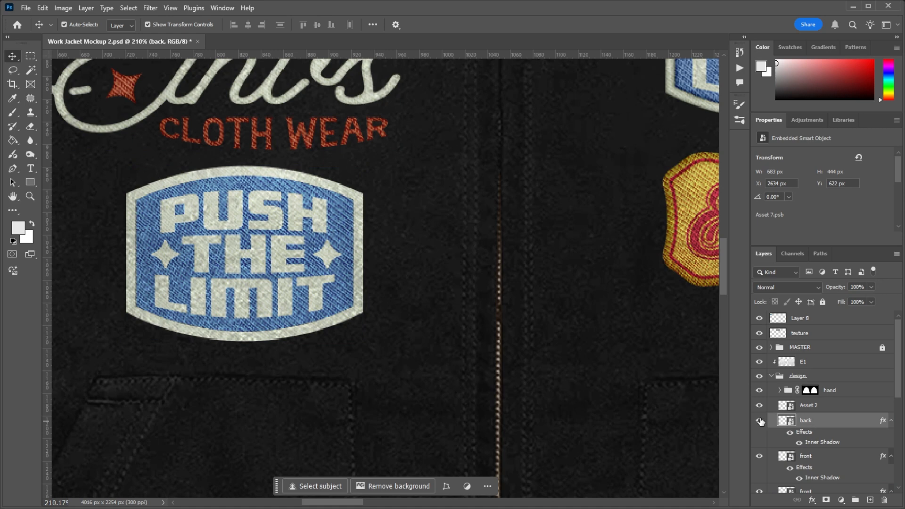
pyautogui.scroll(-7, 830, 465)
pyautogui.scroll(5, 828, 442)
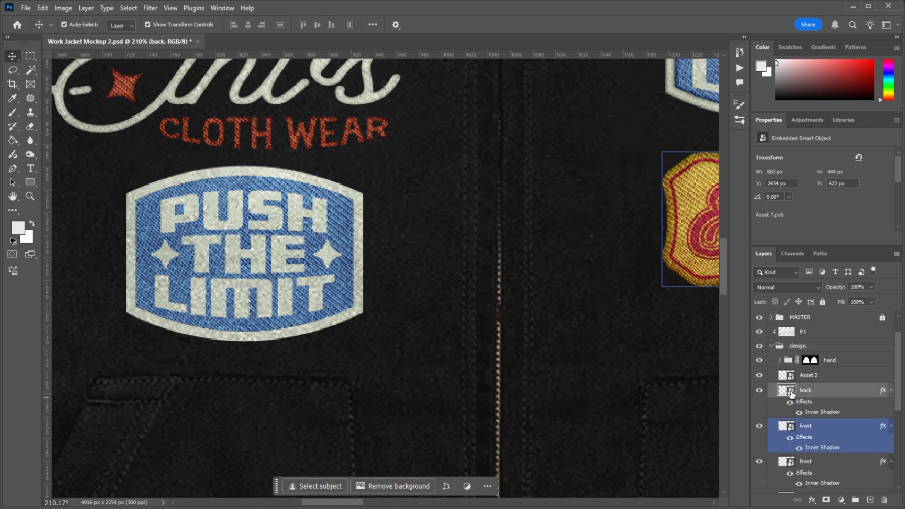
pyautogui.scroll(1, 801, 394)
# Step: Copy the Inner Shadow layer style from the back layer and paste it onto the Asset 2 layer
pyautogui.click(832, 390)
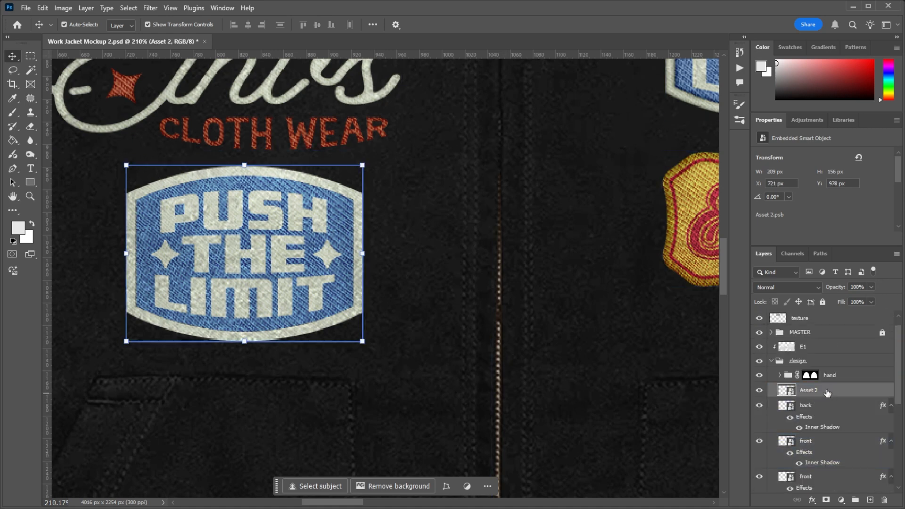
pyautogui.click(819, 417)
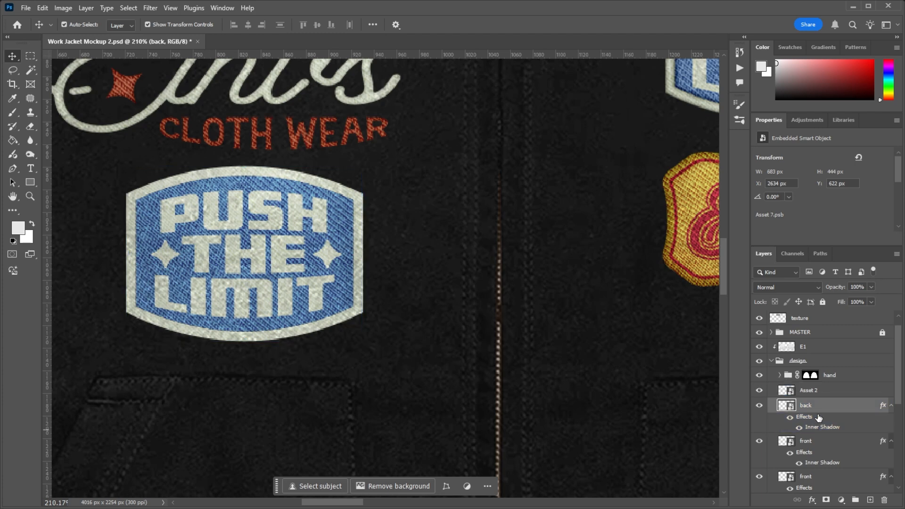
pyautogui.rightClick(818, 409)
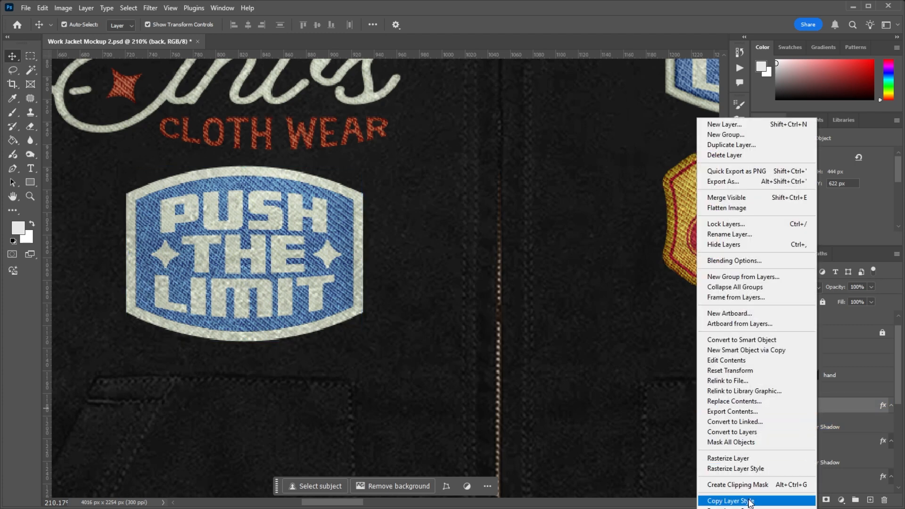
pyautogui.click(845, 416)
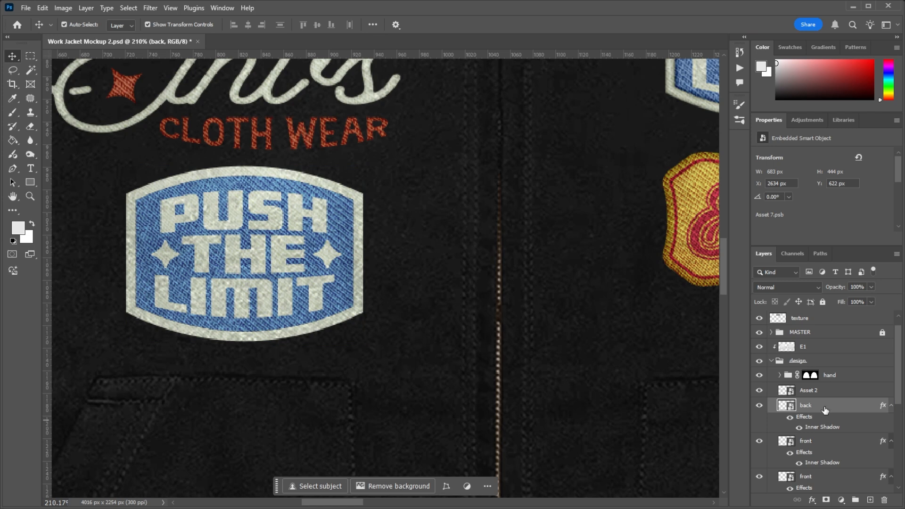
pyautogui.rightClick(824, 408)
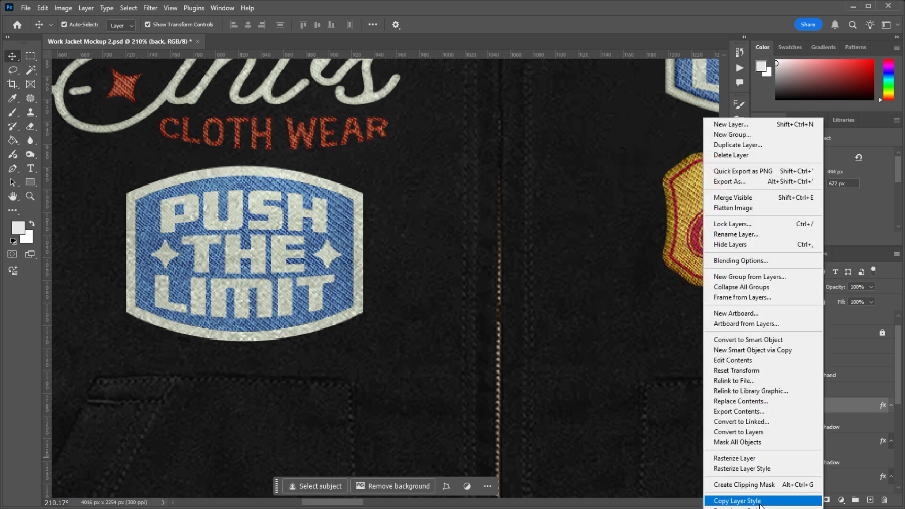
pyautogui.click(759, 502)
pyautogui.click(818, 394)
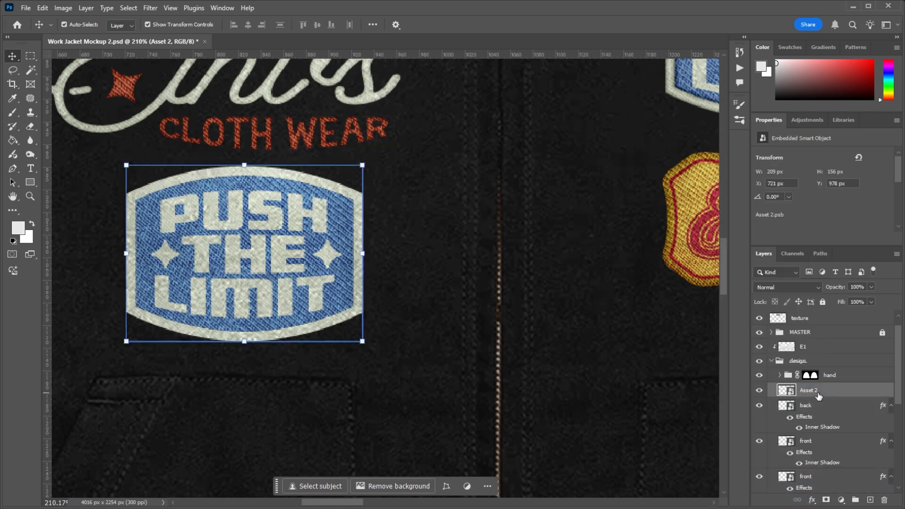
pyautogui.rightClick(830, 390)
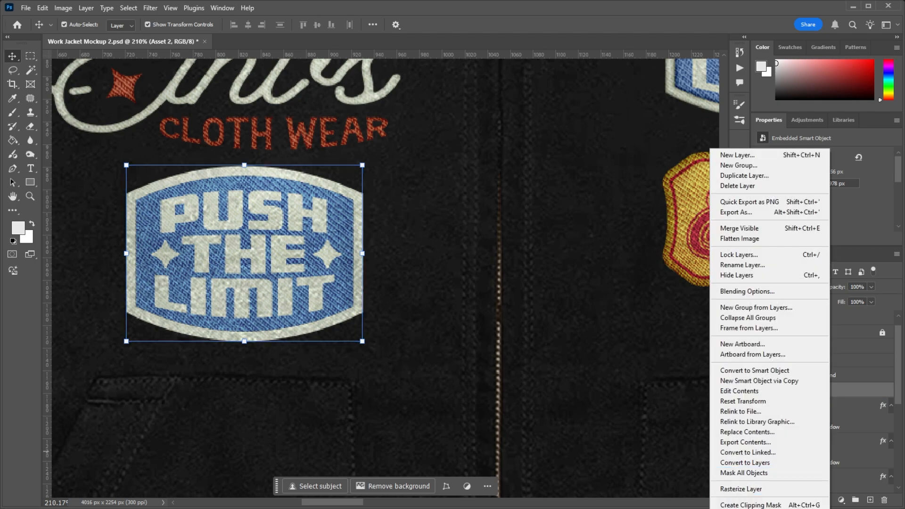
pyautogui.click(746, 507)
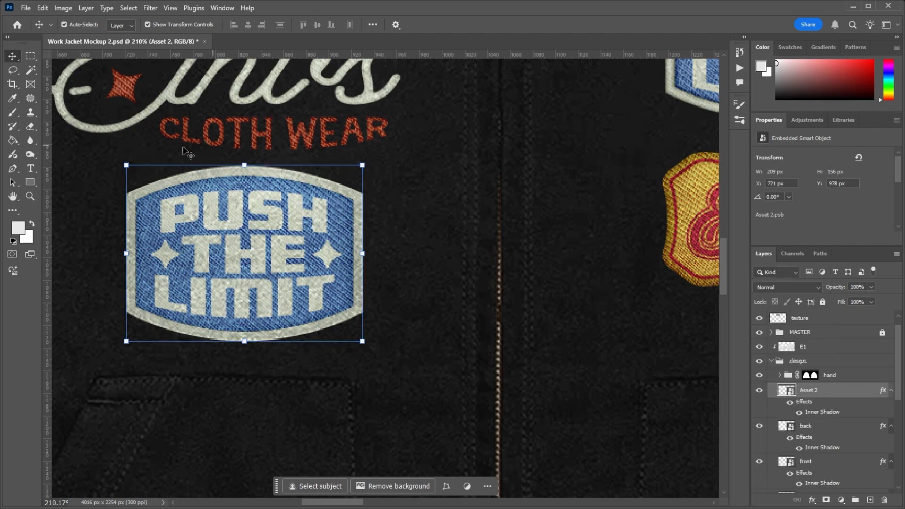
# Step: Open Asset 2's Inner Shadow settings, set the angle to 90°, and try a 51% choke before returning it to 16%
pyautogui.scroll(3, 294, 190)
pyautogui.scroll(-2, 293, 190)
pyautogui.scroll(2, 294, 191)
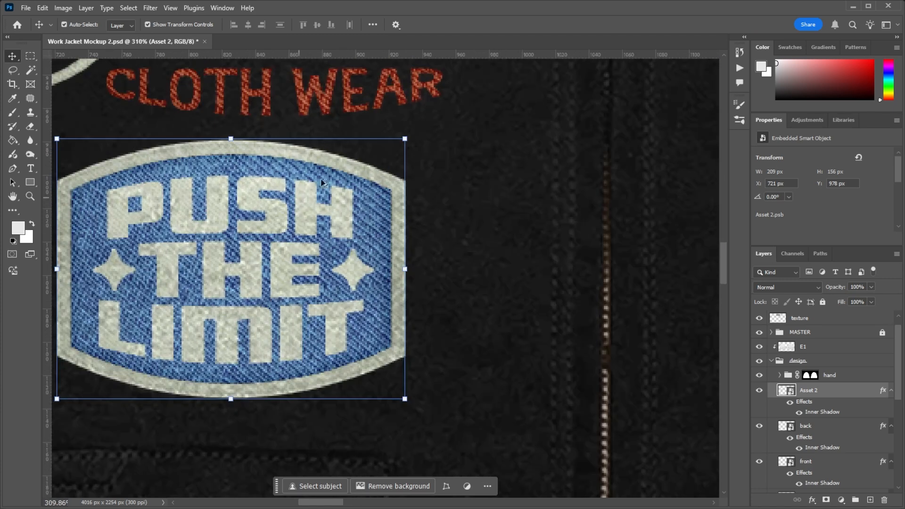
pyautogui.scroll(-1, 294, 190)
pyautogui.moveTo(882, 390); pyautogui.dragTo(840, 417)
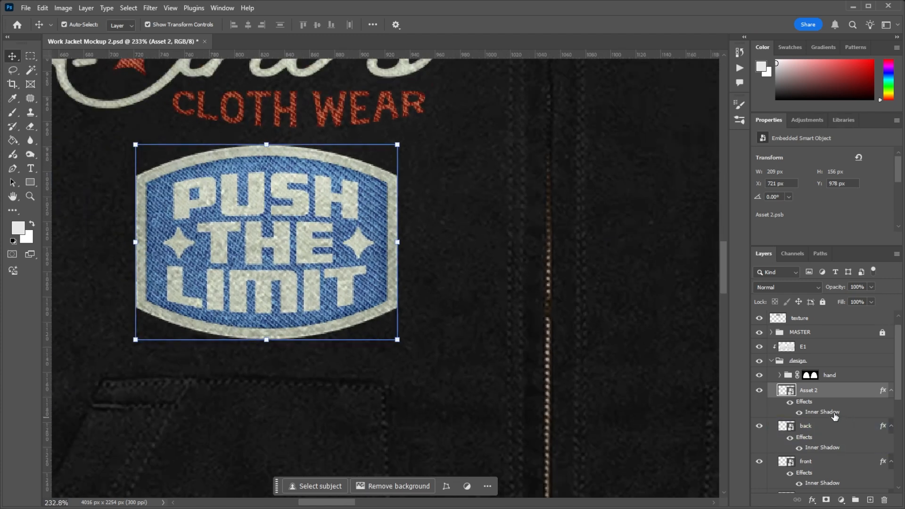
pyautogui.doubleClick(834, 415)
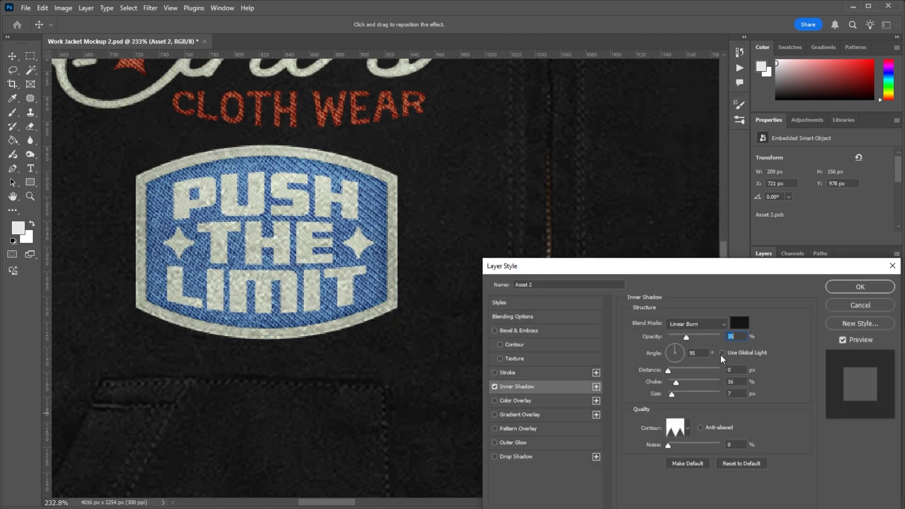
pyautogui.click(679, 348)
pyautogui.moveTo(675, 381); pyautogui.dragTo(696, 380)
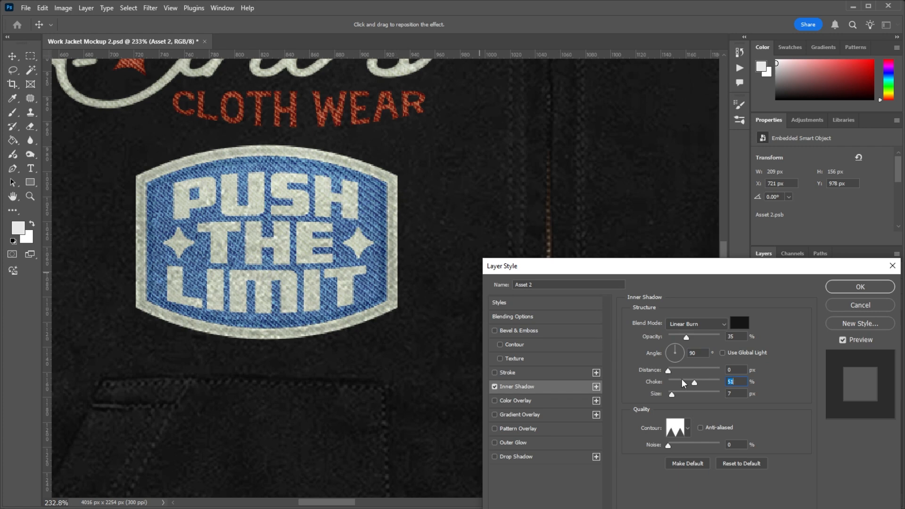
pyautogui.moveTo(695, 384)
pyautogui.mouseDown()
pyautogui.moveTo(681, 385)
pyautogui.moveTo(711, 386)
pyautogui.moveTo(653, 388)
pyautogui.moveTo(678, 387)
pyautogui.mouseUp()
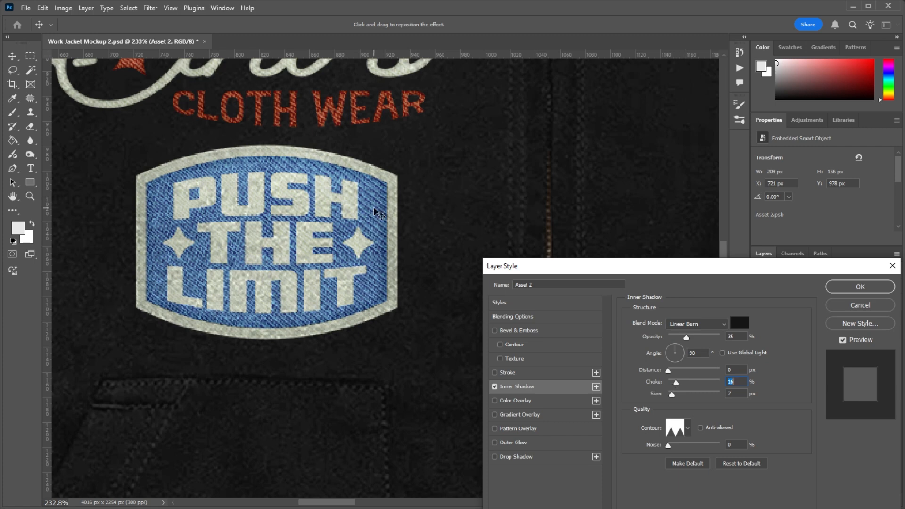
# Step: Set Asset 2's Inner Shadow opacity to 75% and size to 5 px, apply the style, and check the patch edge
pyautogui.moveTo(686, 337); pyautogui.dragTo(717, 343)
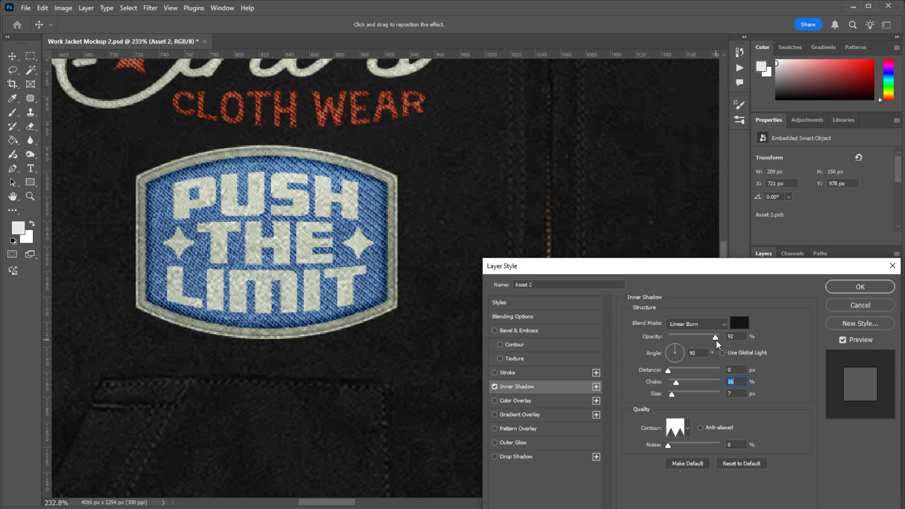
pyautogui.moveTo(716, 344); pyautogui.dragTo(741, 346)
pyautogui.moveTo(725, 348)
pyautogui.mouseDown()
pyautogui.moveTo(689, 349)
pyautogui.moveTo(711, 347)
pyautogui.mouseUp()
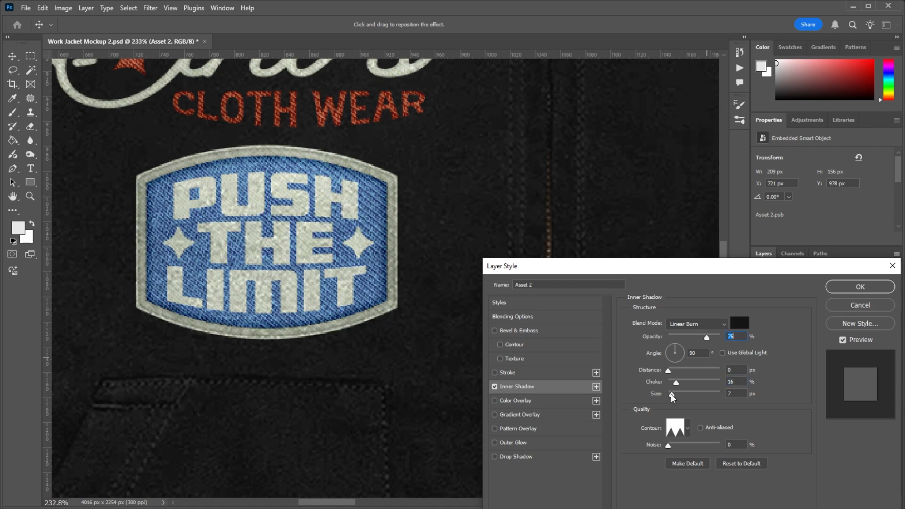
pyautogui.moveTo(671, 396); pyautogui.dragTo(670, 395)
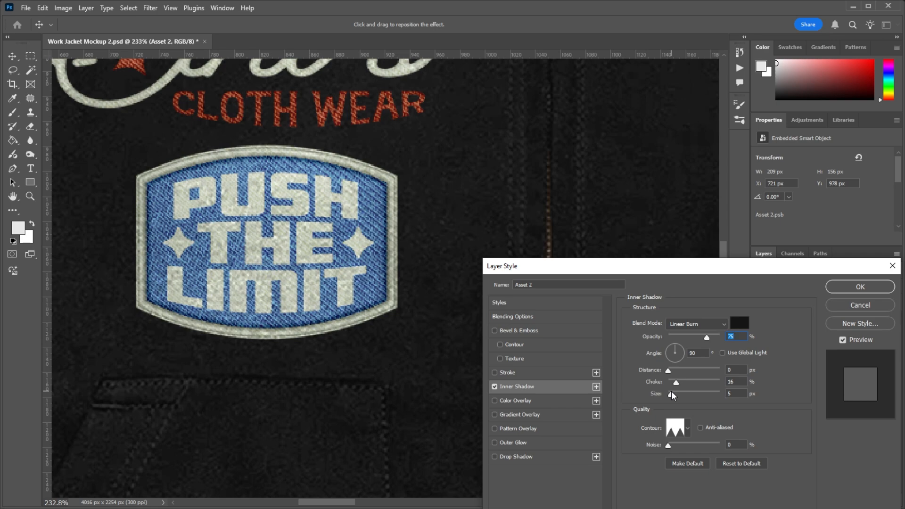
pyautogui.click(875, 293)
pyautogui.scroll(-5, 415, 241)
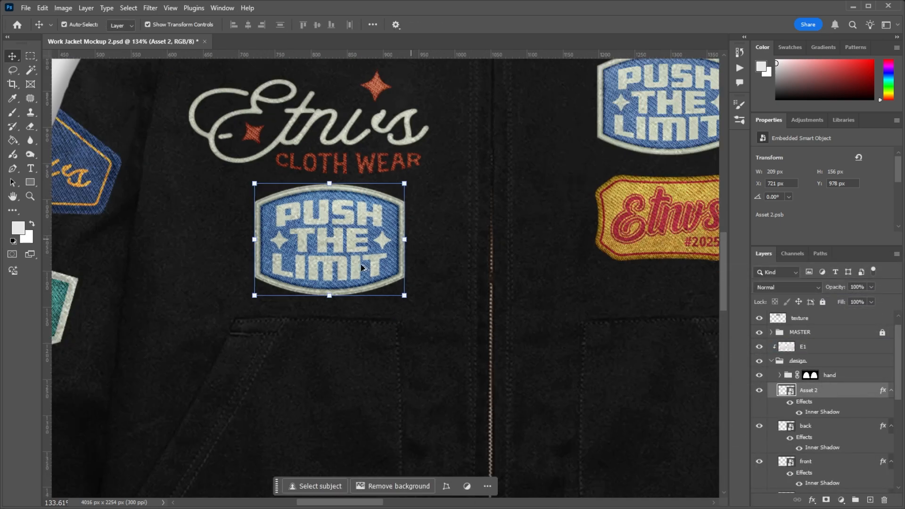
pyautogui.scroll(5, 333, 264)
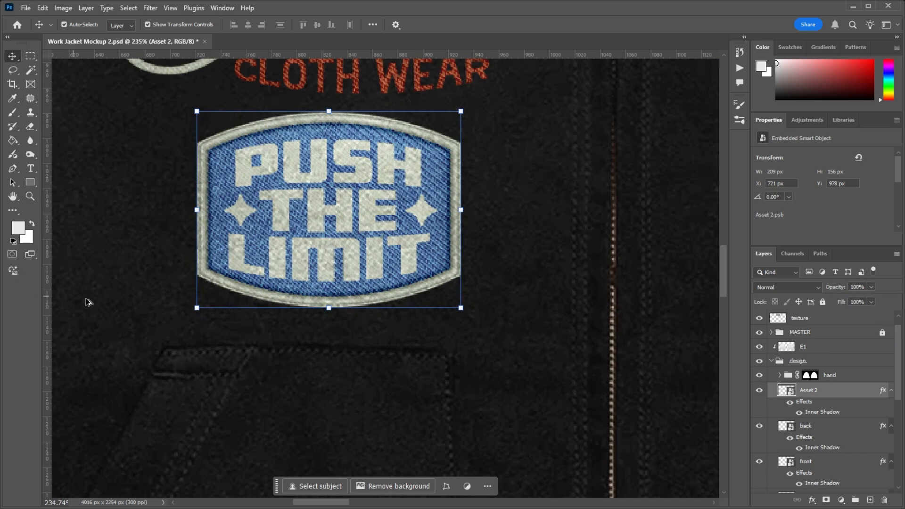
pyautogui.scroll(-3, 165, 309)
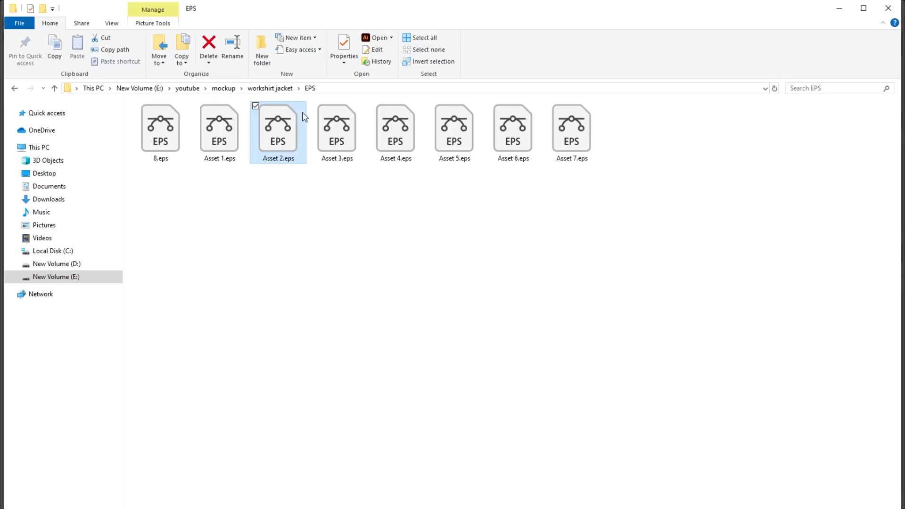
# Step: Place Asset 1.eps on the jacket at about 23% scale, between the lower PUSH THE LIMIT patch and the yellow patch
pyautogui.moveTo(218, 131); pyautogui.dragTo(470, 220)
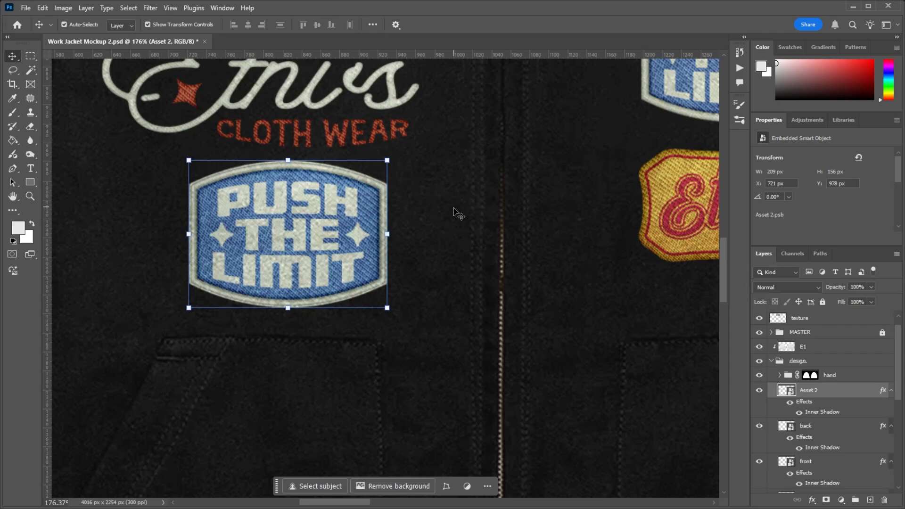
pyautogui.moveTo(457, 213); pyautogui.dragTo(457, 215)
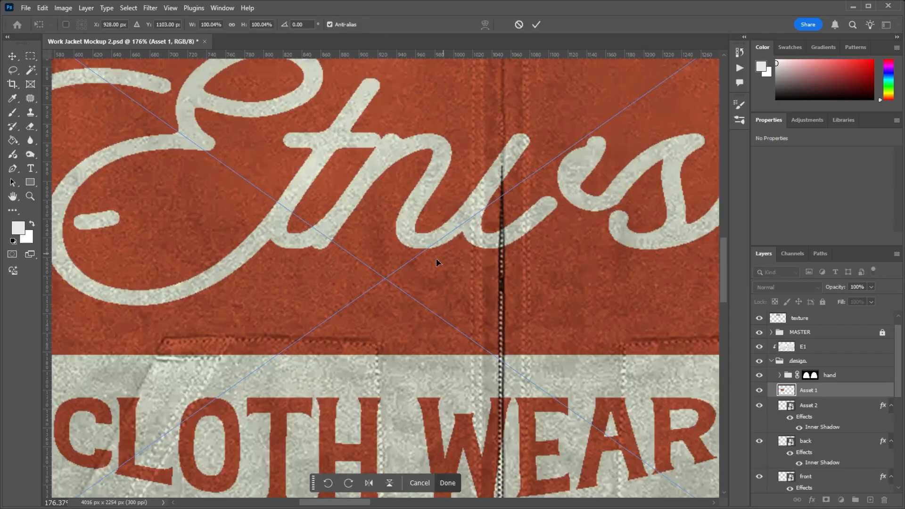
pyautogui.scroll(-6, 457, 214)
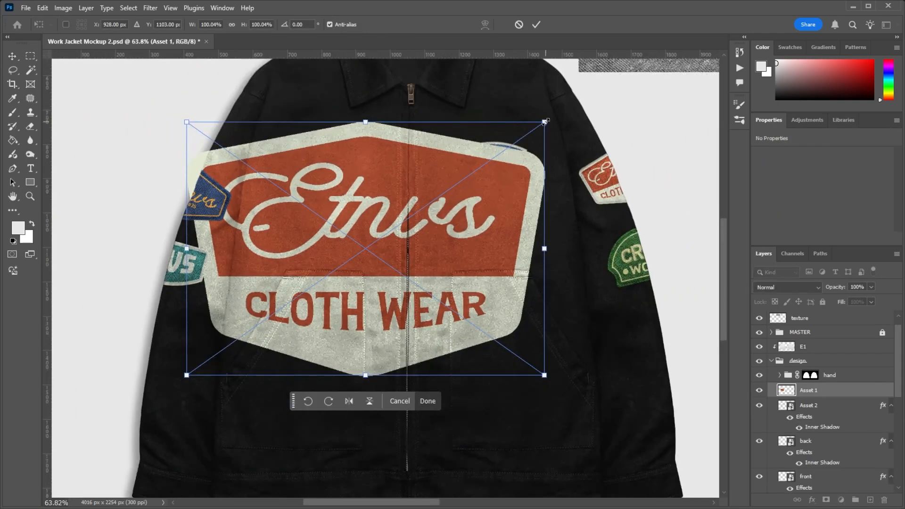
pyautogui.moveTo(547, 119); pyautogui.dragTo(406, 220)
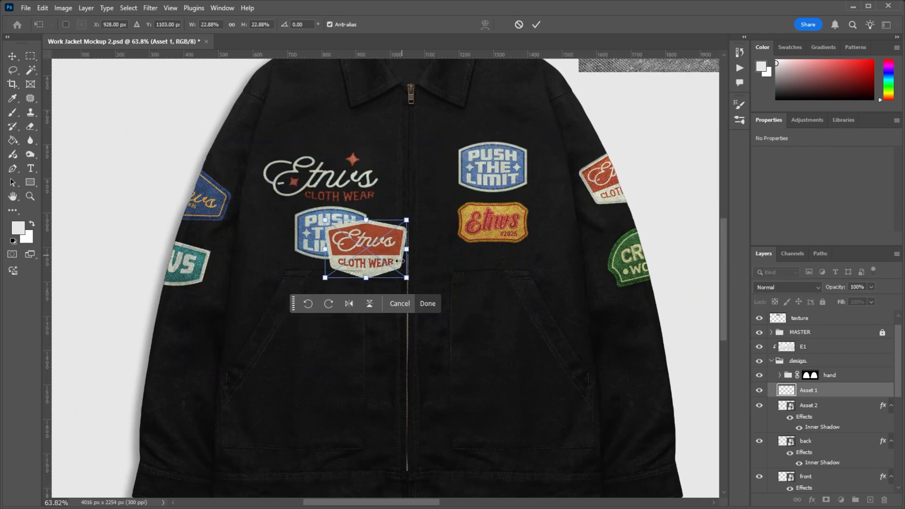
pyautogui.moveTo(402, 260); pyautogui.dragTo(438, 245)
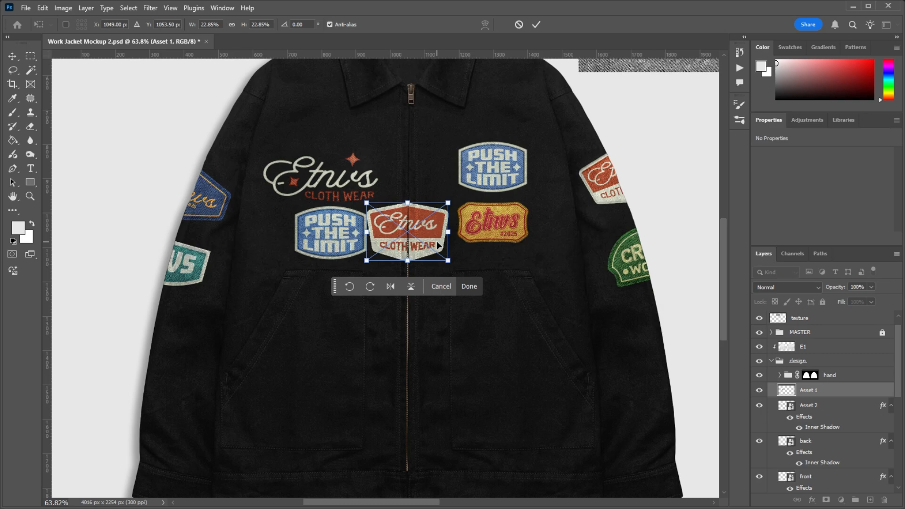
pyautogui.press('Return')
# Step: Shift the Asset 1 patch slightly to even out its spacing, and scale it proportionally to about 21%
pyautogui.scroll(6, 438, 245)
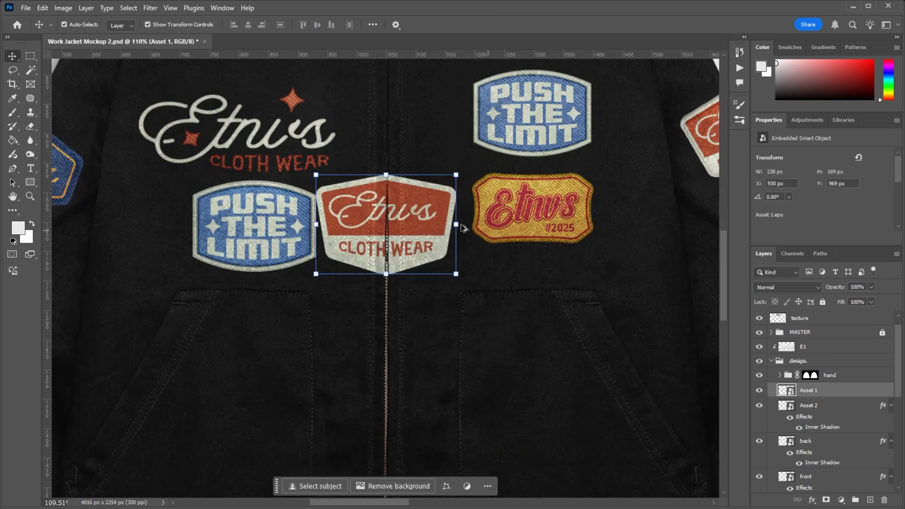
pyautogui.scroll(-1, 332, 166)
pyautogui.moveTo(402, 187)
pyautogui.mouseDown()
pyautogui.moveTo(417, 187)
pyautogui.moveTo(413, 193)
pyautogui.mouseUp()
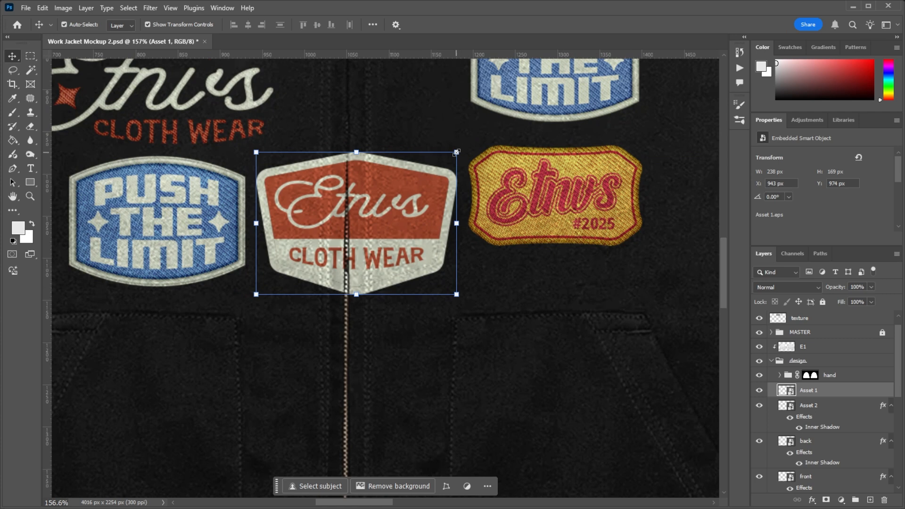
pyautogui.moveTo(456, 152)
pyautogui.mouseDown()
pyautogui.moveTo(419, 170)
pyautogui.moveTo(448, 157)
pyautogui.mouseUp()
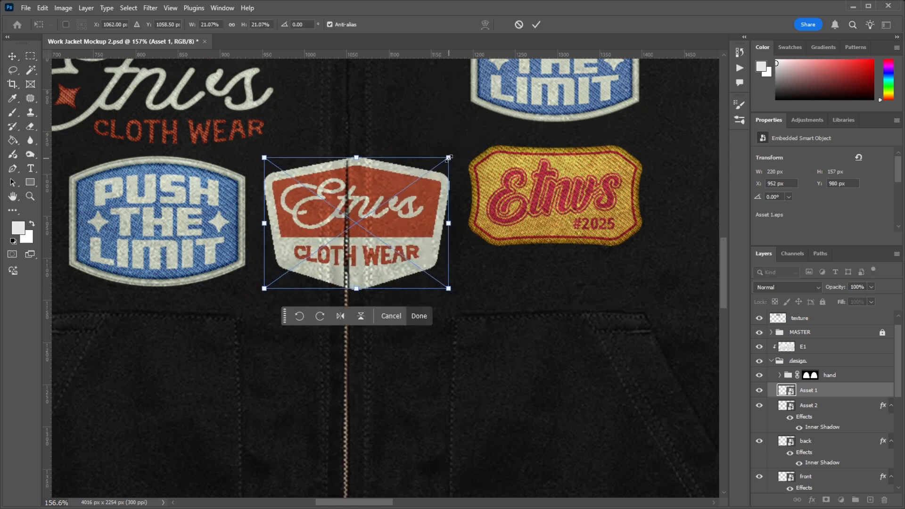
pyautogui.press('Return')
# Step: Convert the placed Asset 1 layer into an editable smart object
pyautogui.click(809, 351)
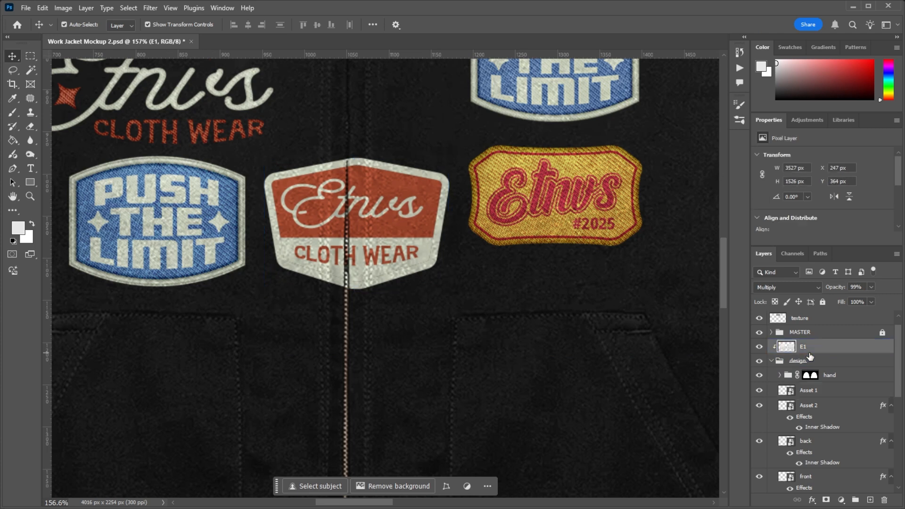
pyautogui.click(803, 318)
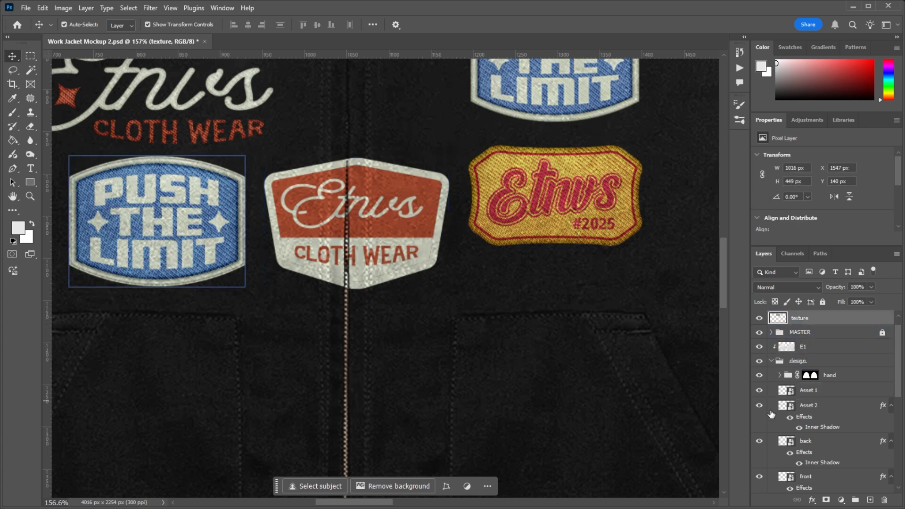
pyautogui.rightClick(813, 391)
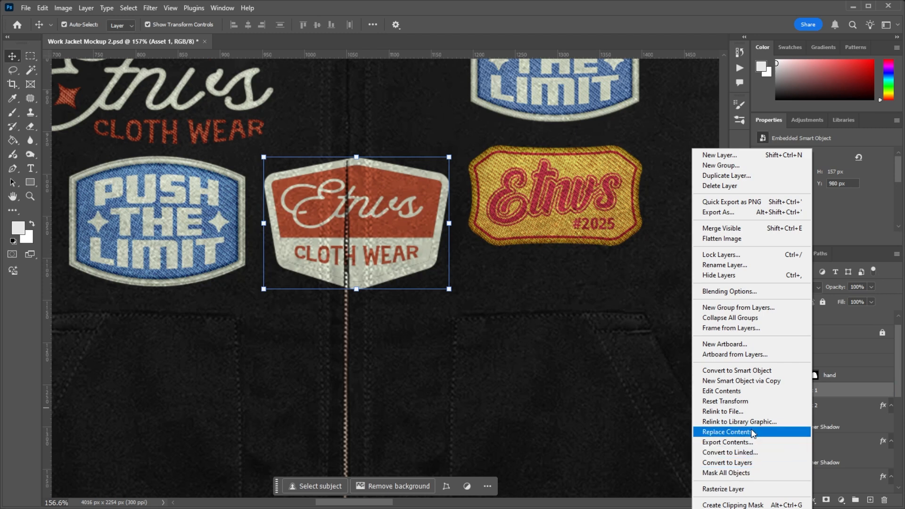
pyautogui.click(764, 371)
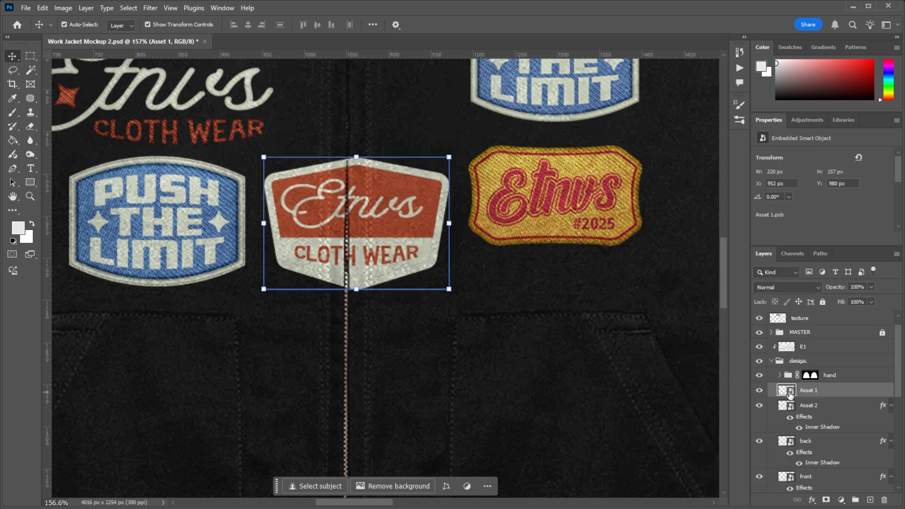
# Step: Open the Asset 1 smart object, paste the denim texture above the artwork, and clip it to the Asset 1 layer
pyautogui.doubleClick(785, 390)
pyautogui.hotkey('ctrl', 'v')
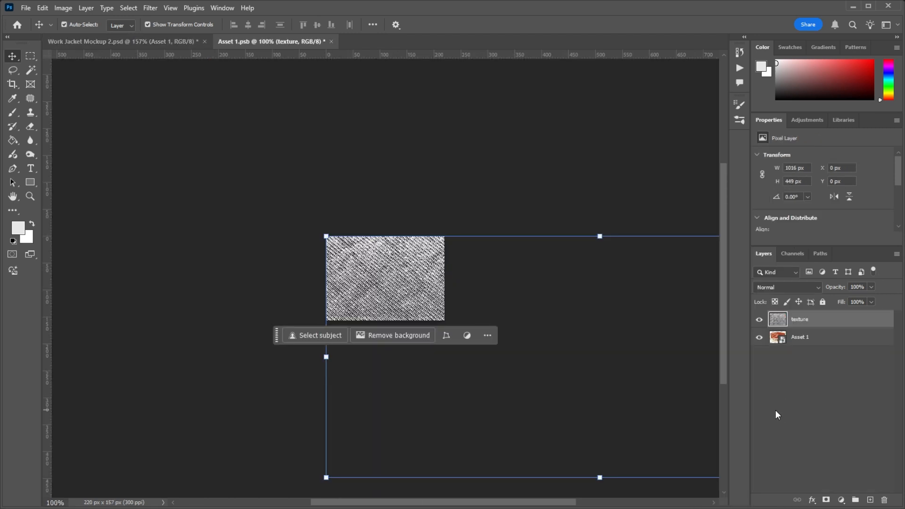
pyautogui.hotkey('ctrl', 'alt', 'g')
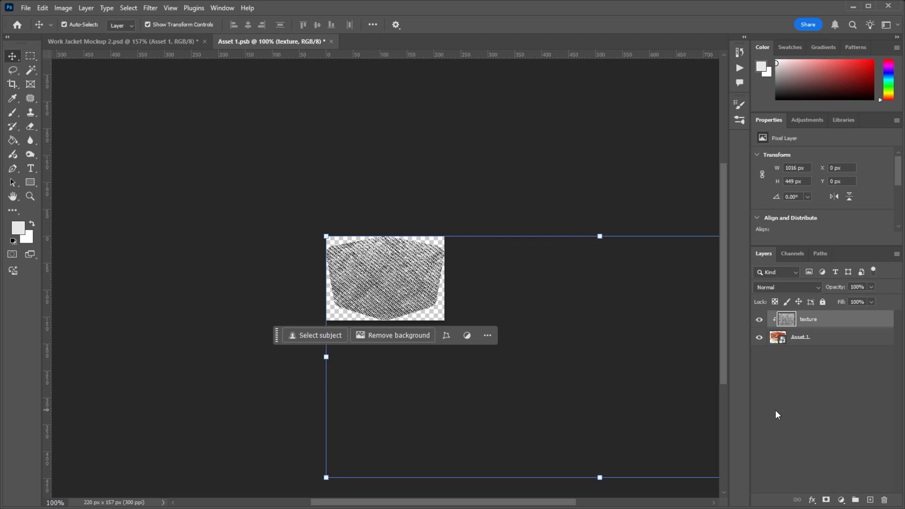
# Step: Set the texture layer to Overlay at 75% opacity, save the smart object, and return to the jacket mockup
pyautogui.click(786, 287)
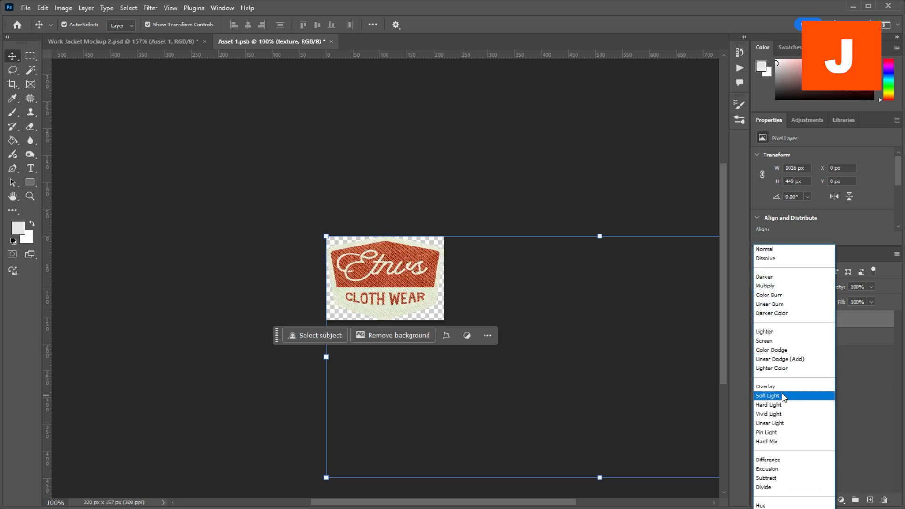
pyautogui.click(777, 387)
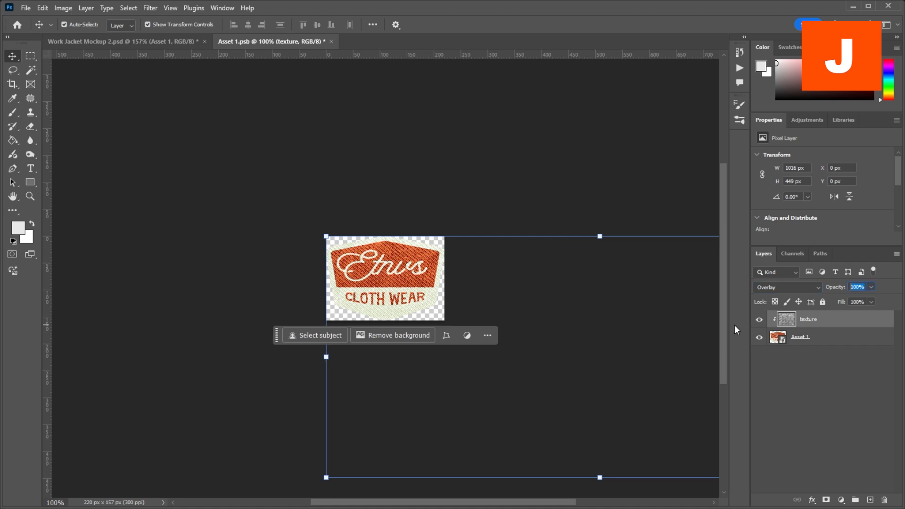
pyautogui.write('75')
pyautogui.hotkey('ctrl', 's')
pyautogui.click(172, 43)
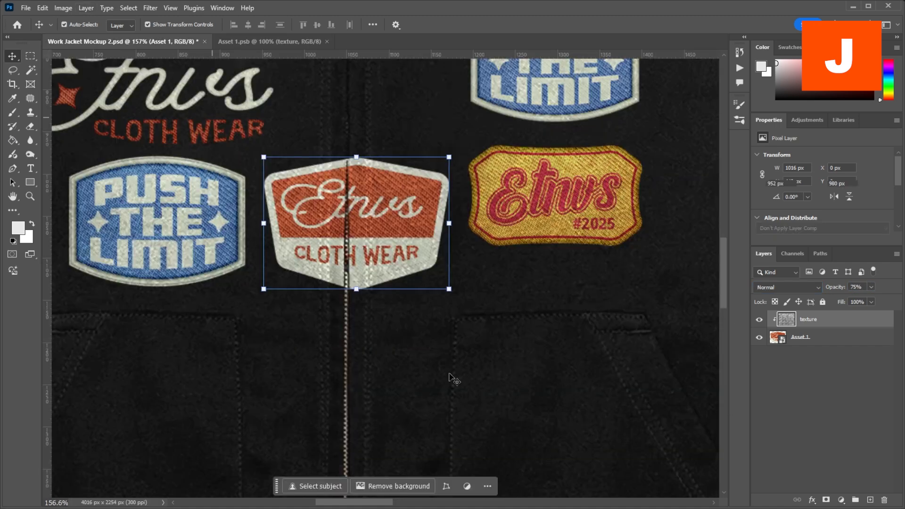
# Step: Copy Asset 2's layer style and paste it onto the Asset 1 layer
pyautogui.scroll(-4, 491, 256)
pyautogui.scroll(8, 302, 231)
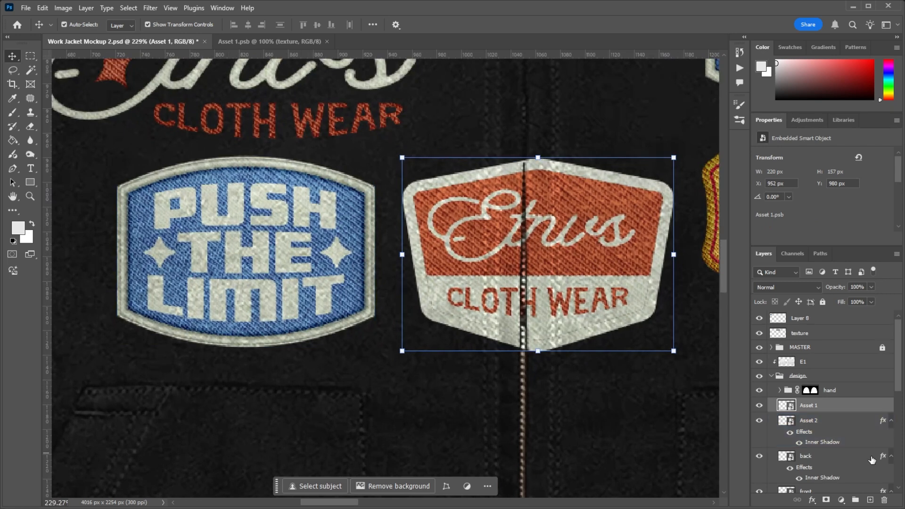
pyautogui.rightClick(846, 423)
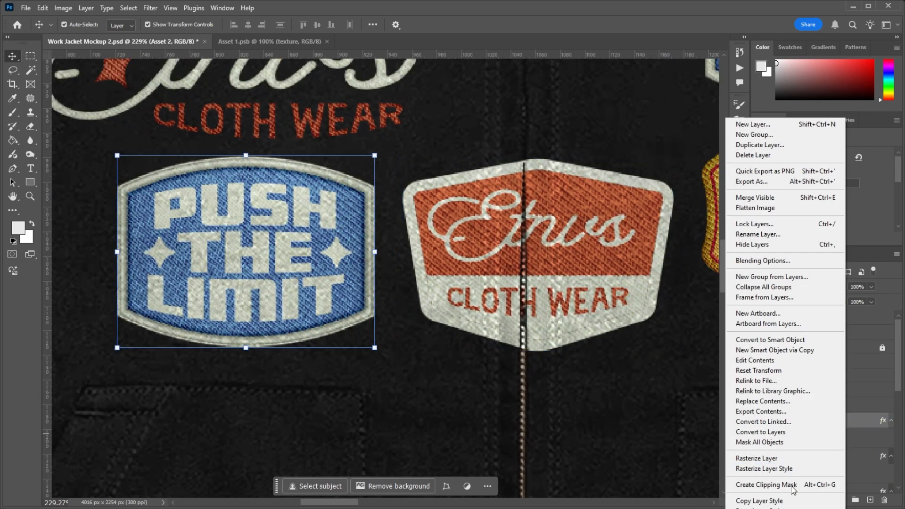
pyautogui.click(782, 500)
pyautogui.click(839, 406)
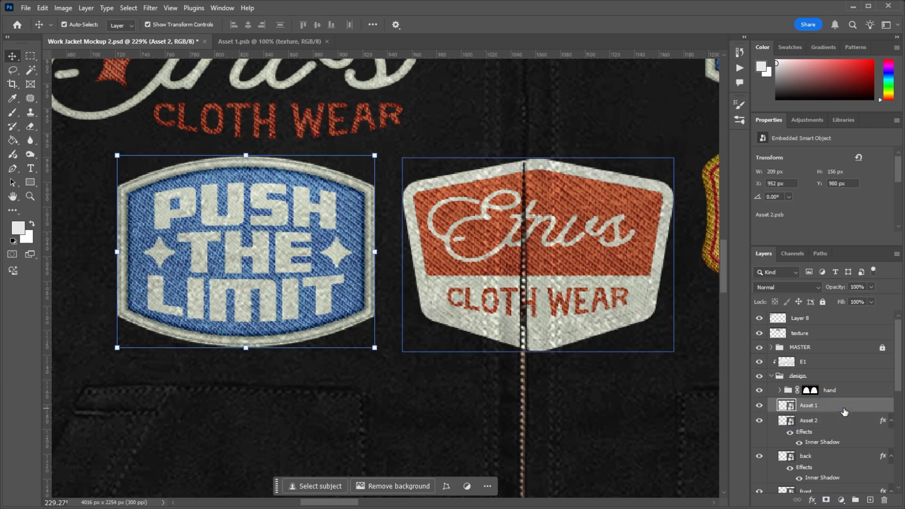
pyautogui.rightClick(843, 408)
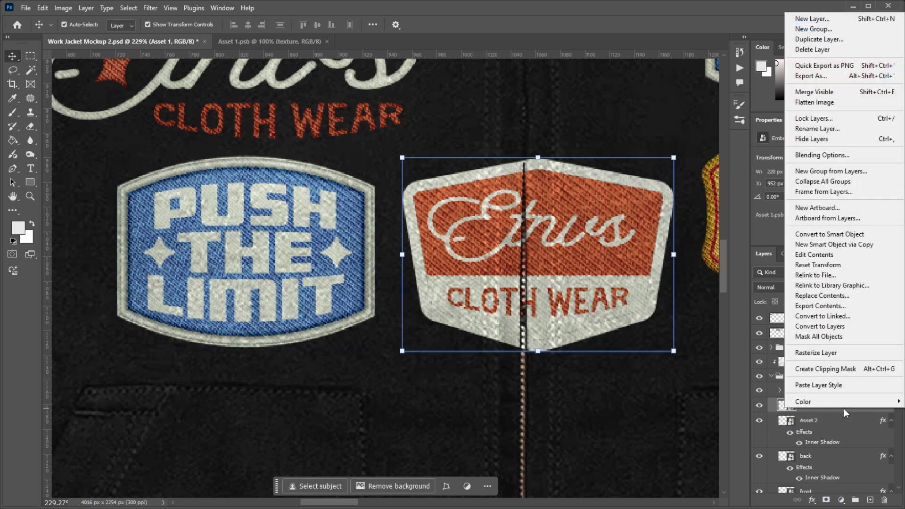
pyautogui.click(830, 384)
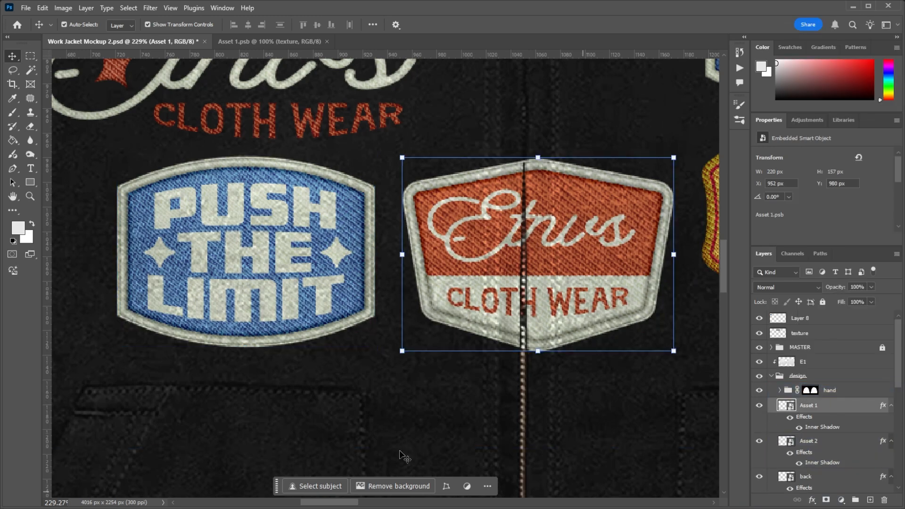
# Step: Examine the Asset 1 patch's denim texture, edge shading and Inner Shadow settings beside the neighbouring patches
pyautogui.scroll(-5, 401, 455)
pyautogui.scroll(5, 518, 365)
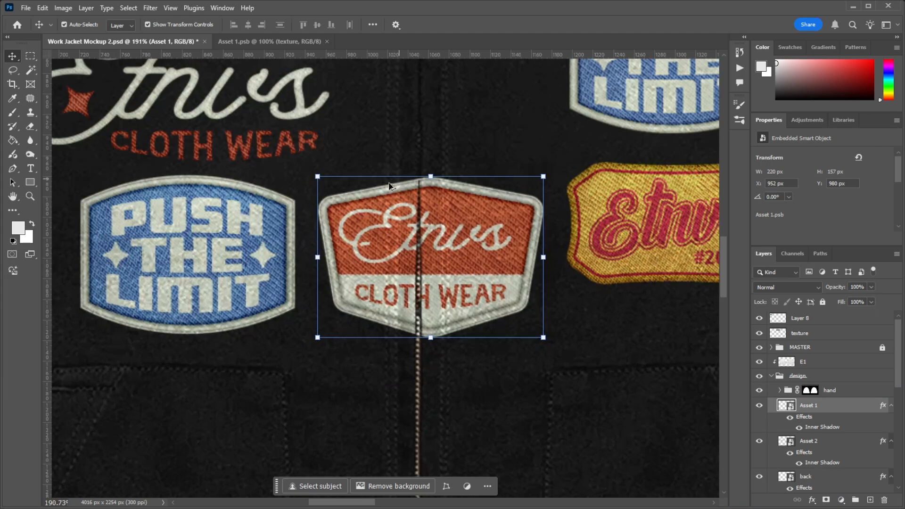
pyautogui.doubleClick(821, 427)
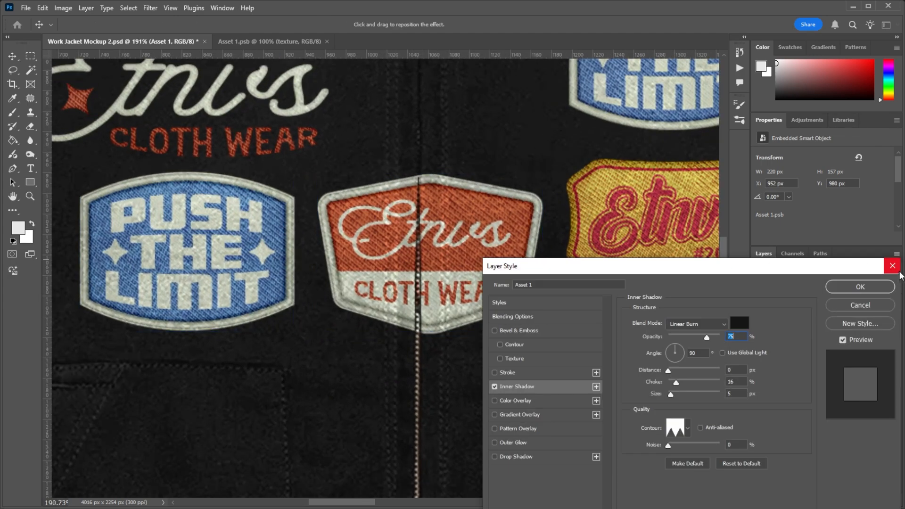
pyautogui.click(893, 267)
pyautogui.scroll(-3, 364, 218)
pyautogui.scroll(2, 283, 268)
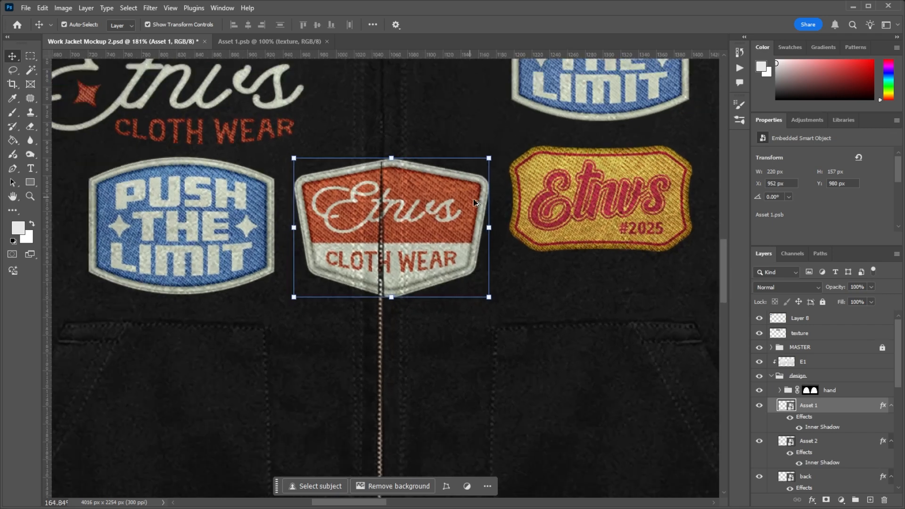
pyautogui.scroll(-3, 283, 267)
pyautogui.scroll(5, 292, 266)
pyautogui.scroll(-2, 315, 266)
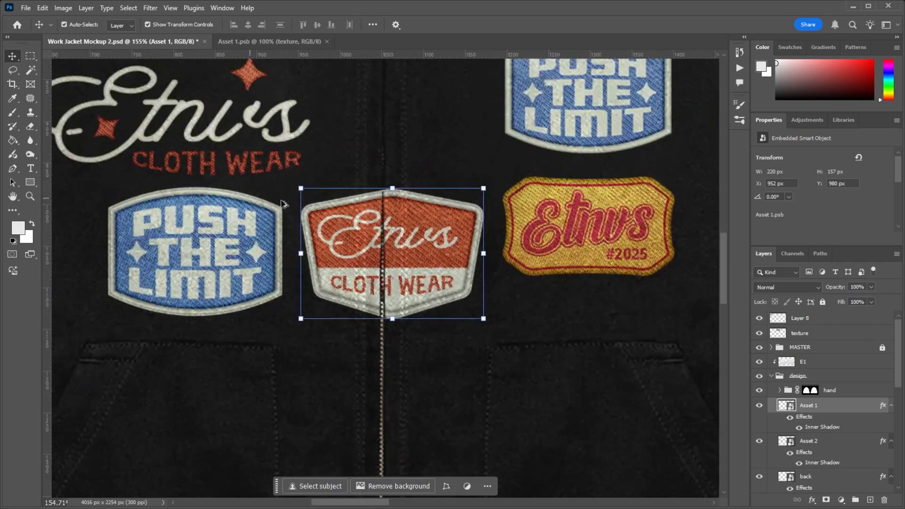
pyautogui.scroll(1, 328, 207)
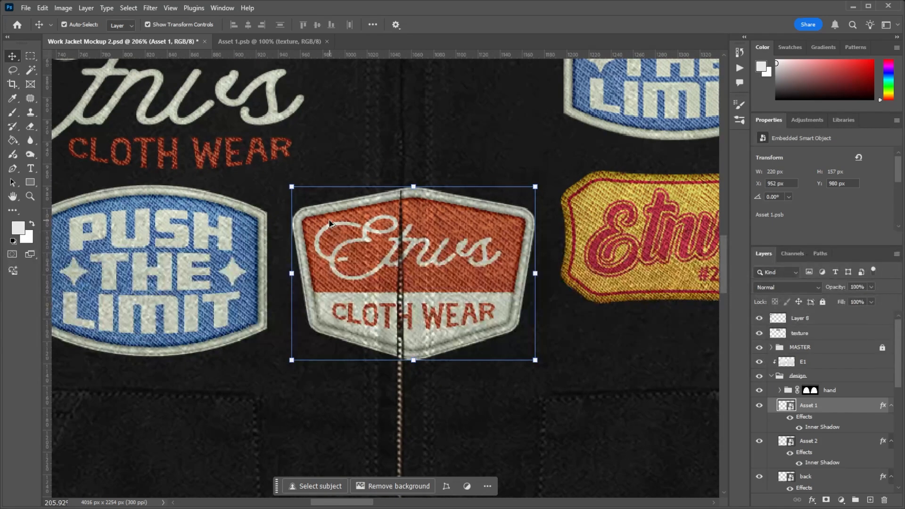
pyautogui.scroll(-1, 406, 232)
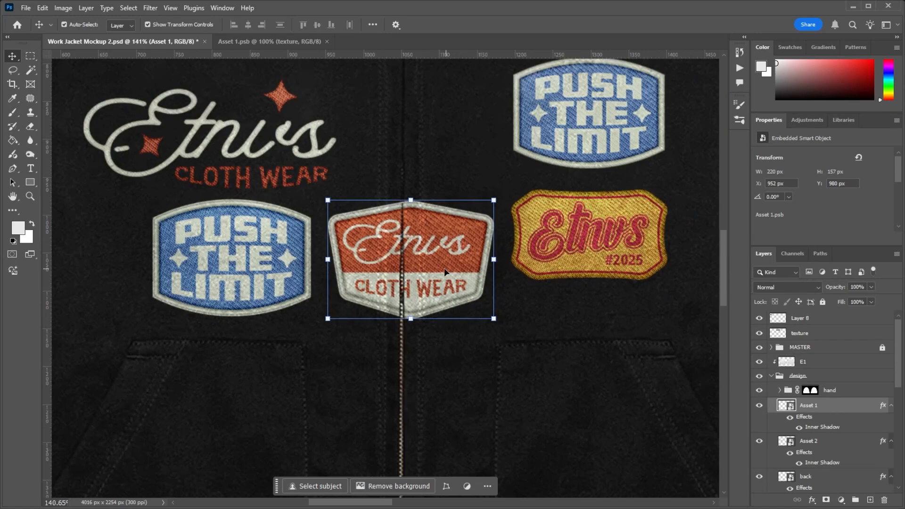
pyautogui.scroll(2, 351, 226)
pyautogui.scroll(-3, 352, 221)
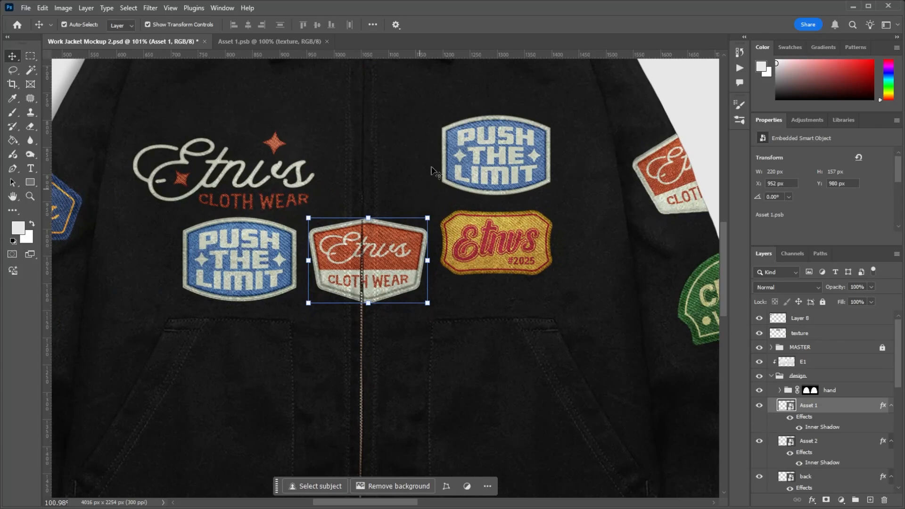
pyautogui.scroll(2, 427, 167)
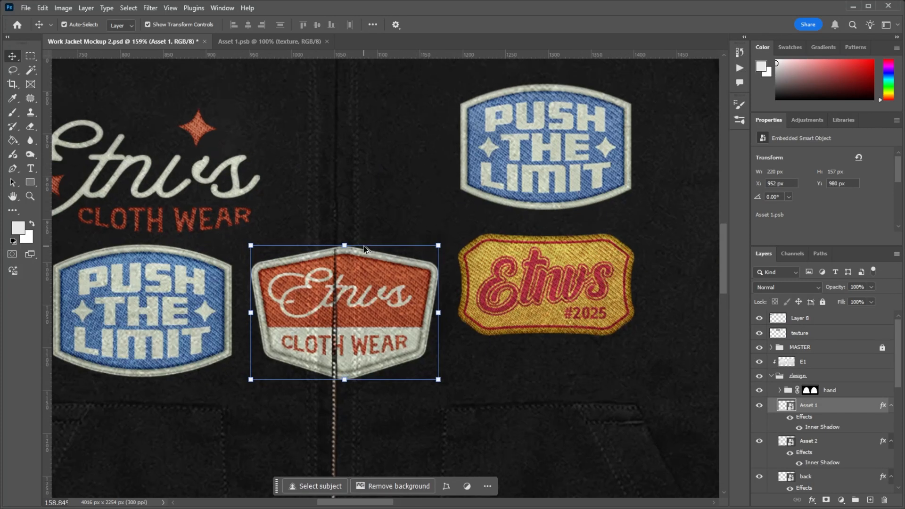
# Step: Compare the two PUSH THE LIMIT patches close up, and examine the front patches in the context of the whole jacket
pyautogui.click(531, 125)
pyautogui.click(171, 316)
pyautogui.click(579, 176)
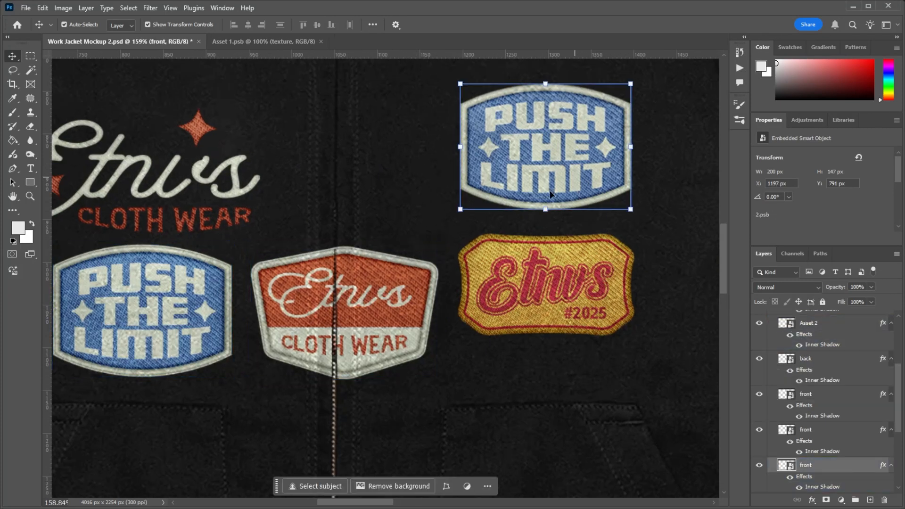
pyautogui.scroll(-1, 549, 190)
pyautogui.click(234, 298)
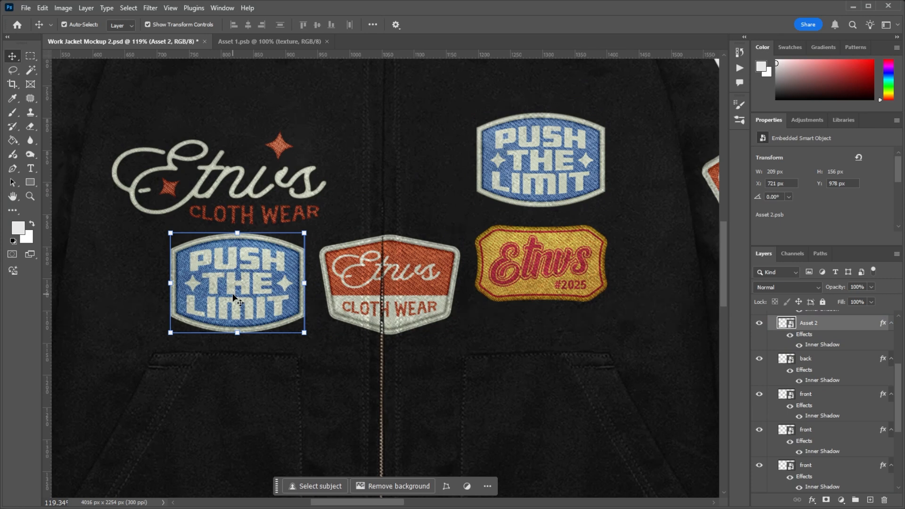
pyautogui.scroll(-1, 535, 208)
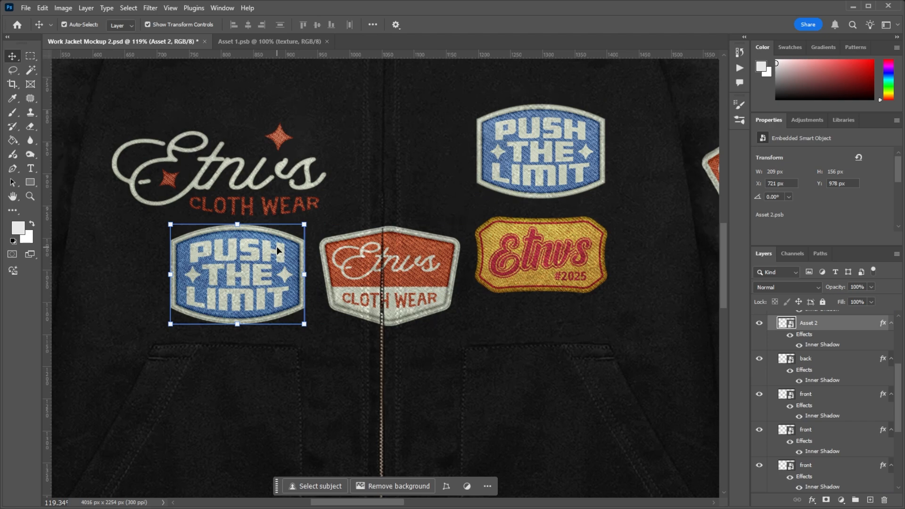
pyautogui.scroll(3, 245, 278)
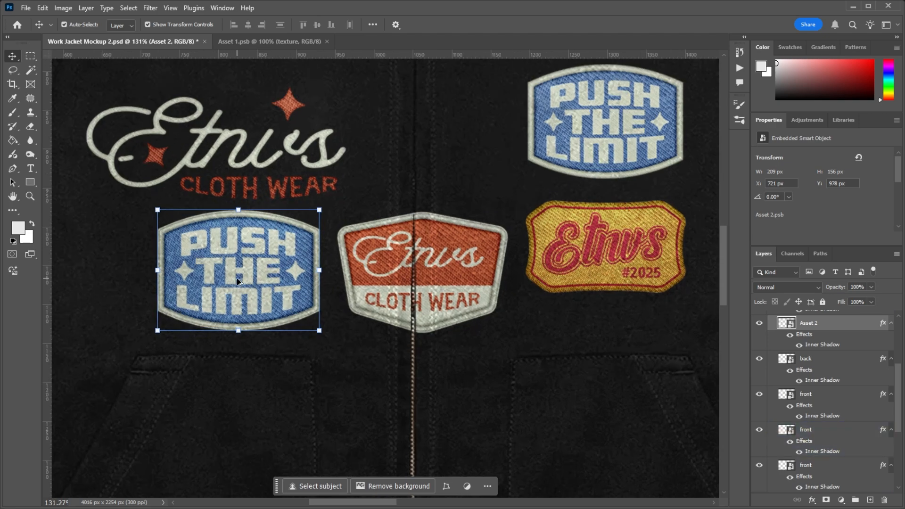
pyautogui.scroll(-3, 253, 271)
pyautogui.scroll(3, 265, 263)
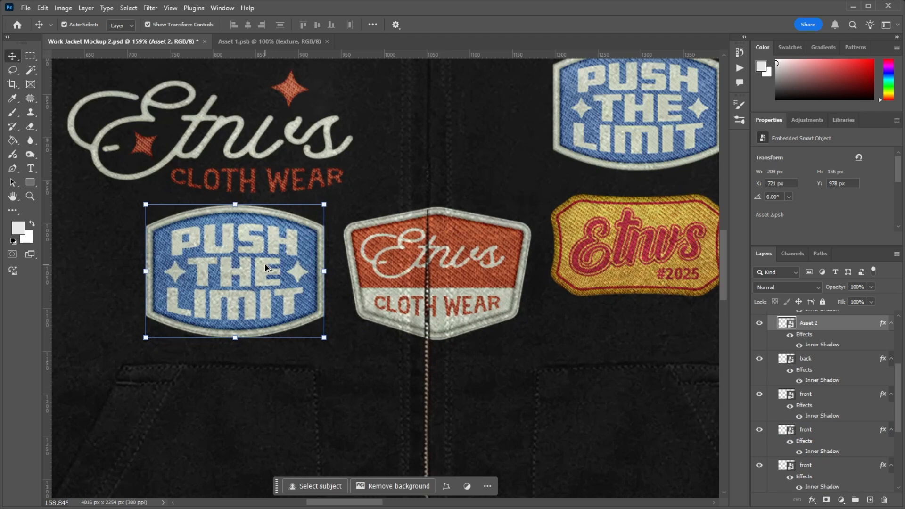
pyautogui.scroll(-3, 264, 263)
pyautogui.scroll(-4, 272, 262)
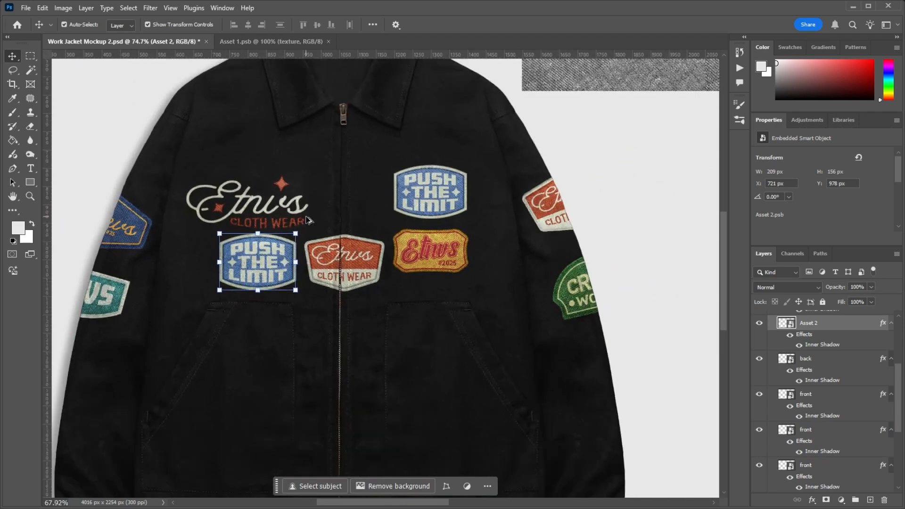
pyautogui.scroll(-2, 336, 197)
pyautogui.scroll(4, 367, 198)
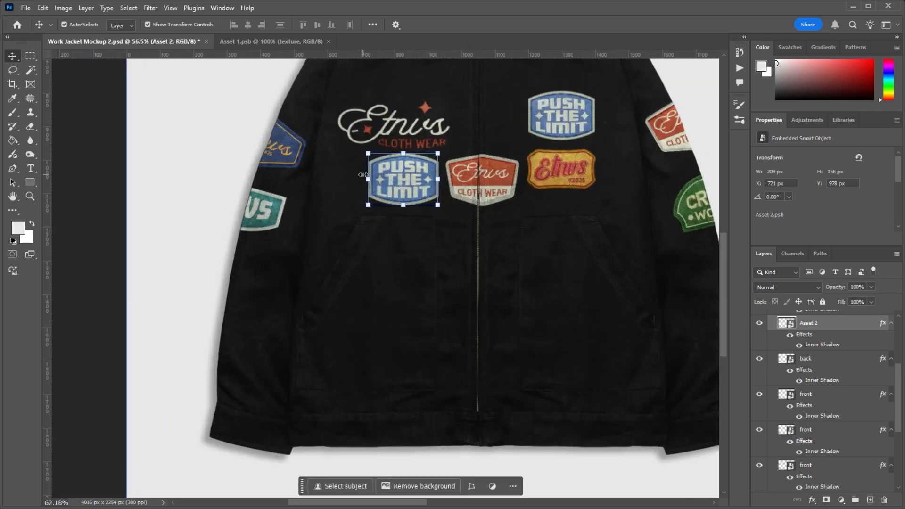
# Step: Rename the hand group as SLEEVE / HAND, expand it, and lock the E1 layer
pyautogui.moveTo(808, 323); pyautogui.dragTo(828, 393)
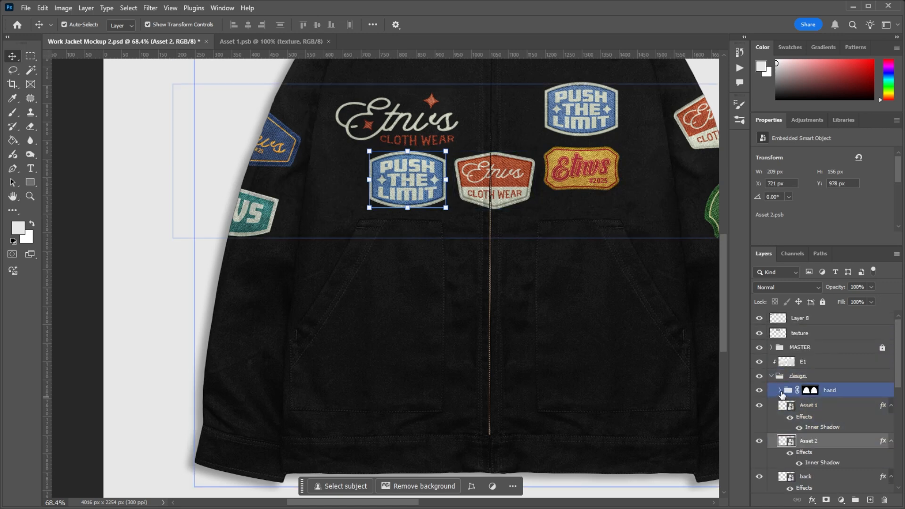
pyautogui.doubleClick(832, 391)
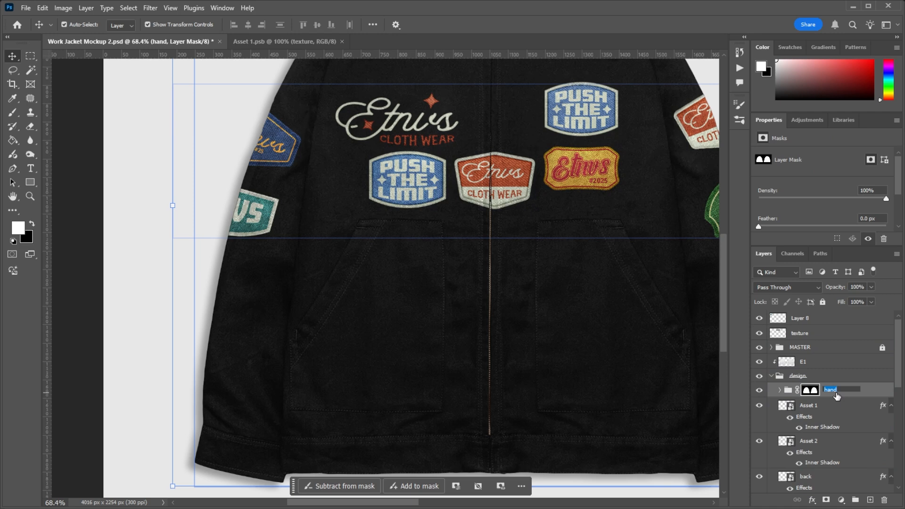
pyautogui.write('SLEEVE / HAND')
pyautogui.press('Return')
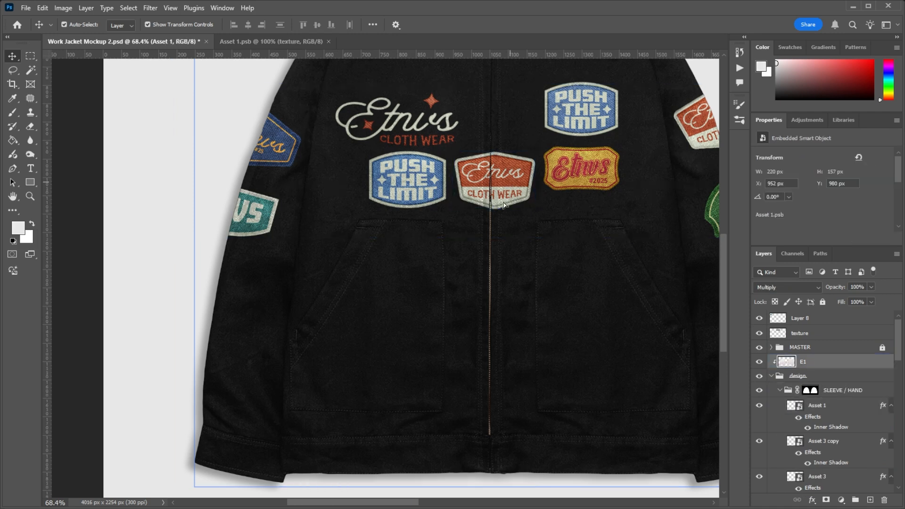
pyautogui.press('ctrl')
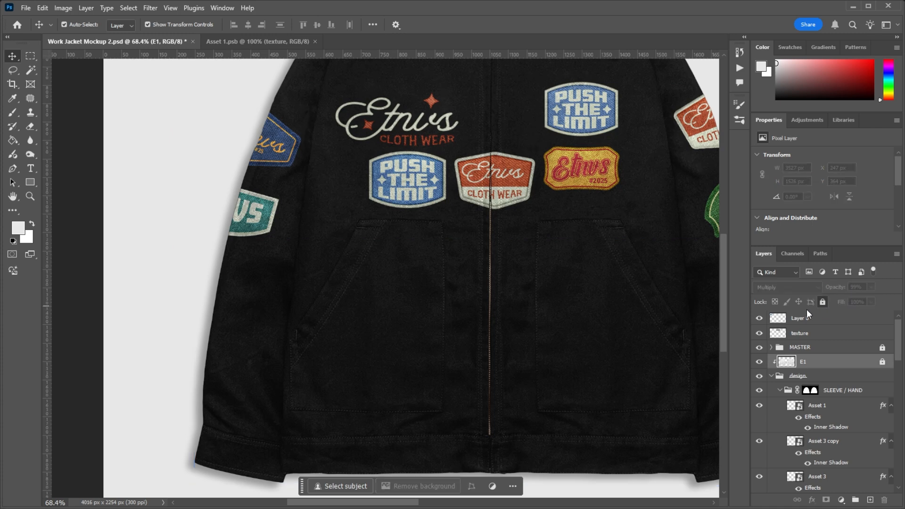
# Step: Move the Asset 1 patch into the SLEEVE / HAND group below the teal sleeve patch, and rotate it about 10.22° to follow the sleeve edge
pyautogui.moveTo(496, 184); pyautogui.dragTo(249, 270)
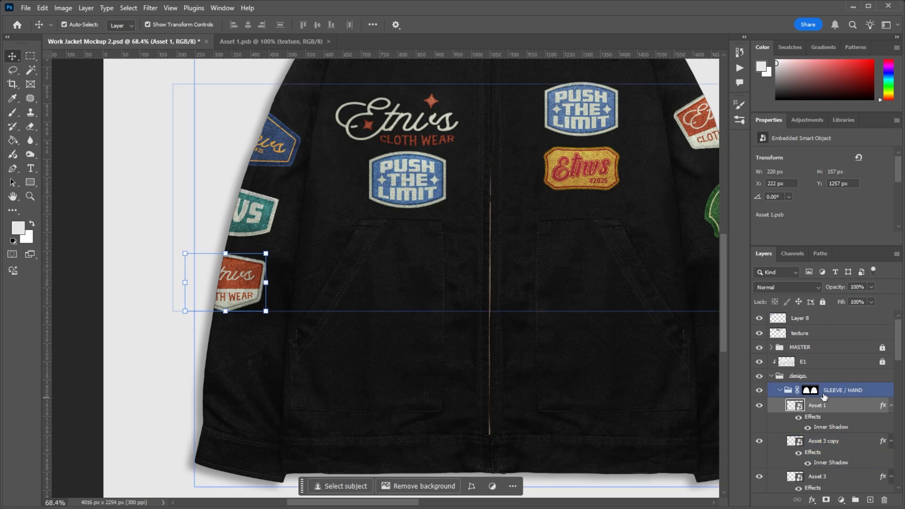
pyautogui.scroll(3, 264, 266)
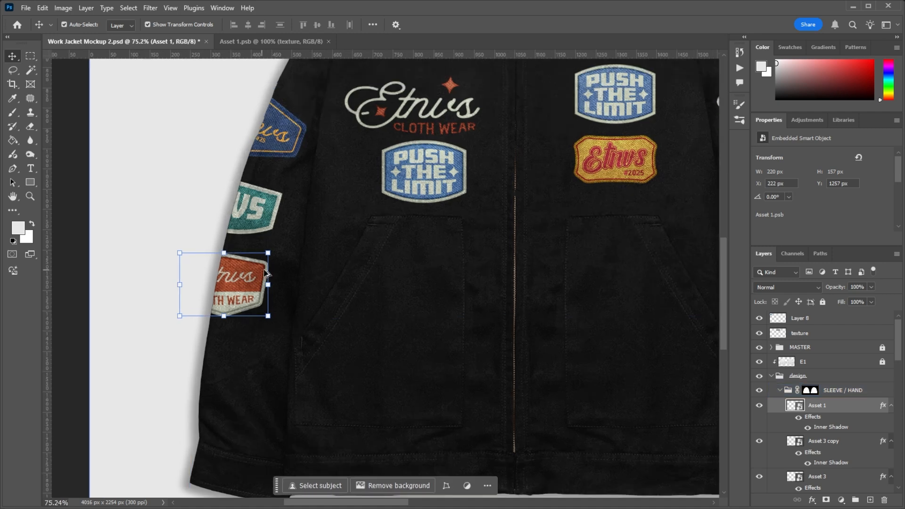
pyautogui.moveTo(278, 242); pyautogui.dragTo(286, 253)
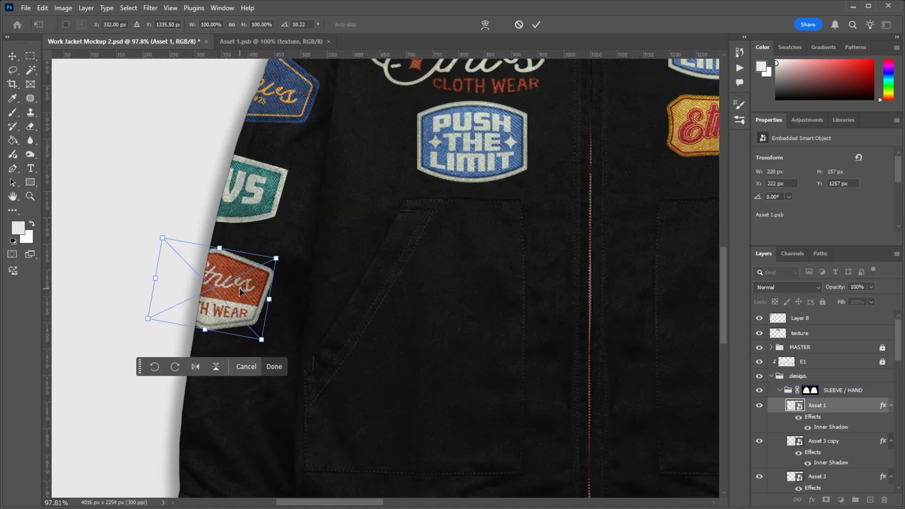
pyautogui.moveTo(239, 288); pyautogui.dragTo(231, 280)
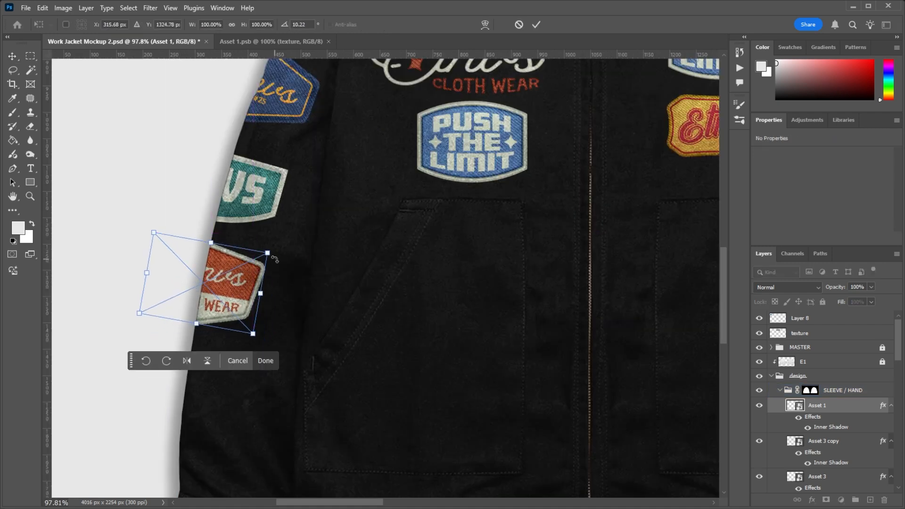
# Step: Scale the Asset 1 sleeve patch down to about 90.36% and apply the transformation
pyautogui.moveTo(272, 258)
pyautogui.mouseDown()
pyautogui.moveTo(258, 267)
pyautogui.moveTo(280, 262)
pyautogui.moveTo(263, 258)
pyautogui.mouseUp()
pyautogui.scroll(2, 263, 262)
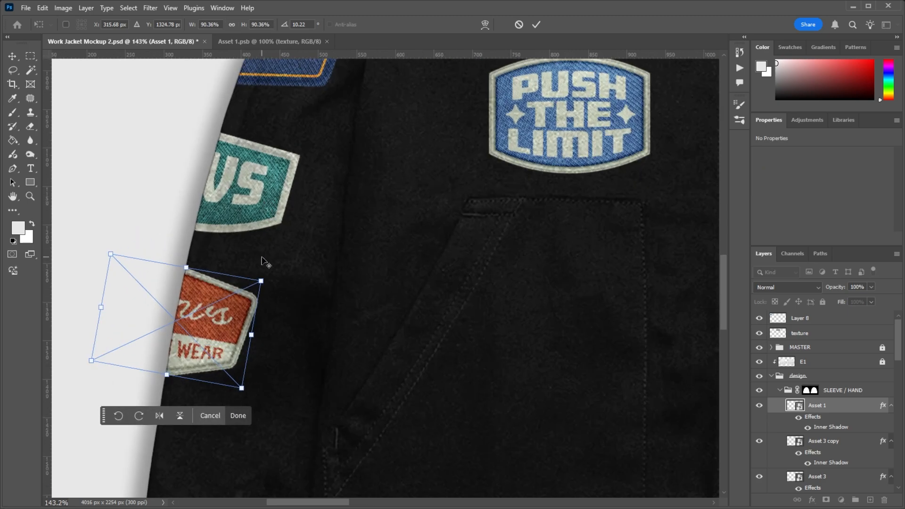
pyautogui.scroll(-5, 241, 315)
pyautogui.scroll(4, 240, 312)
pyautogui.scroll(3, 240, 312)
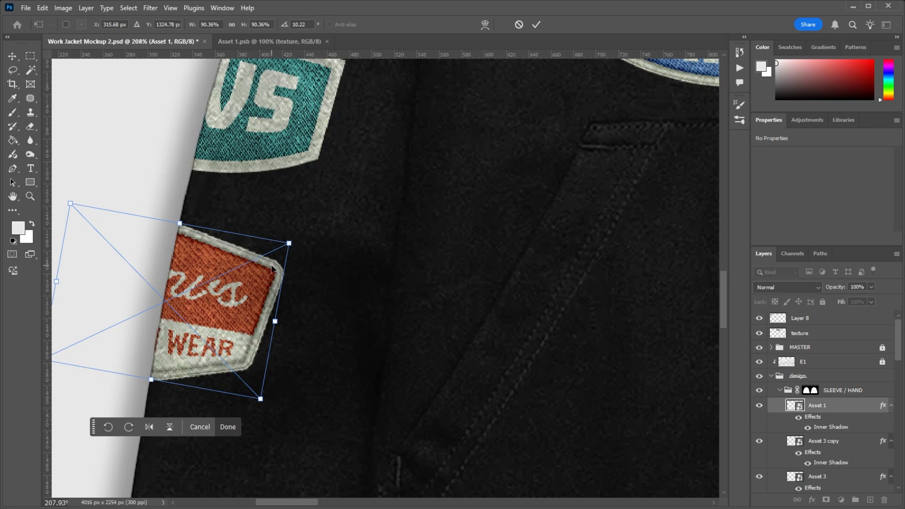
pyautogui.press('Return')
# Step: Toggle the Asset 1 layer's visibility to identify its patch on the jacket front
pyautogui.scroll(-9, 312, 219)
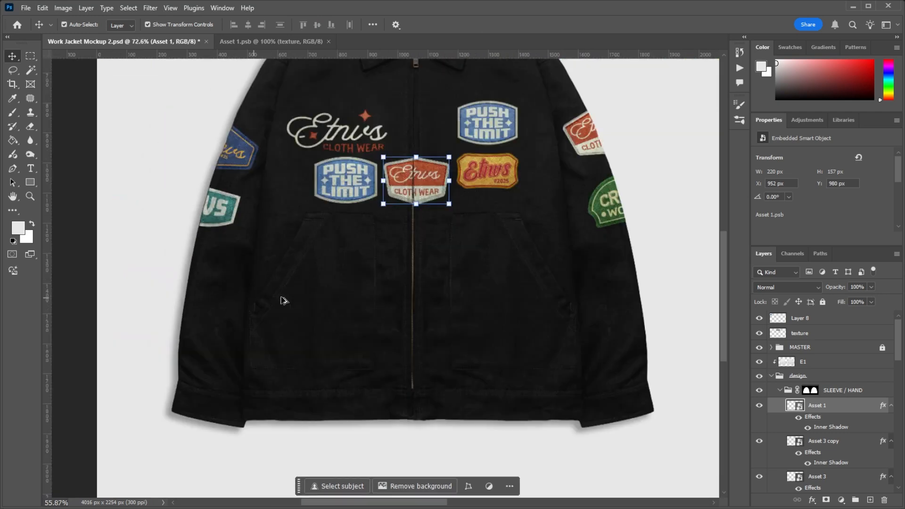
pyautogui.scroll(3, 448, 191)
pyautogui.click(459, 183)
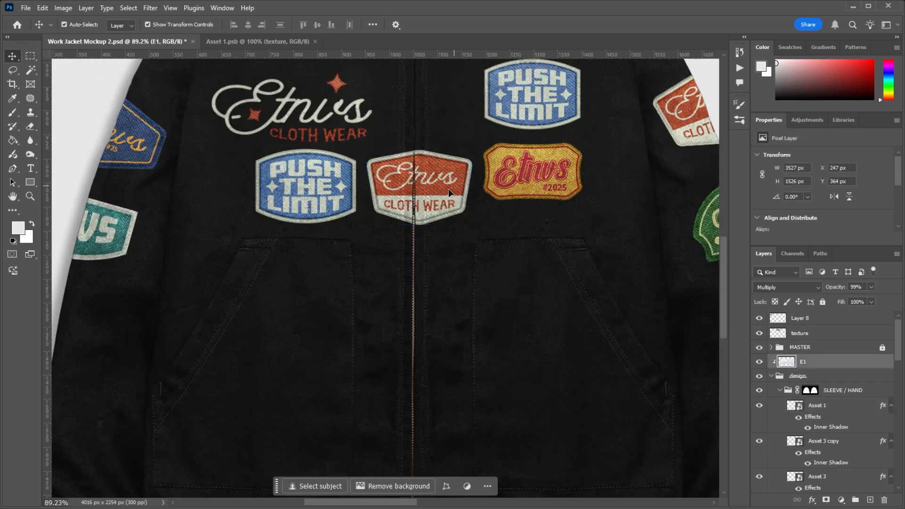
pyautogui.click(756, 410)
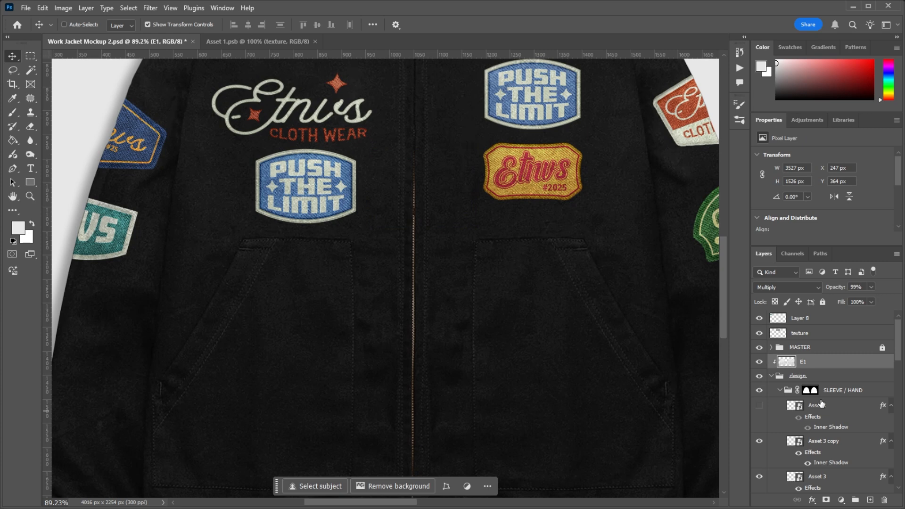
pyautogui.hotkey('ctrl', 'z')
pyautogui.hotkey('ctrl', 'z')
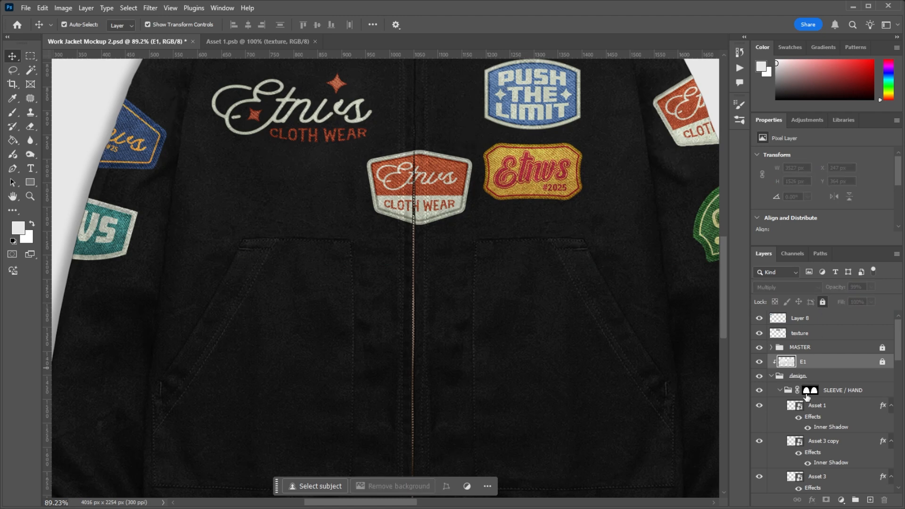
# Step: Move the Asset 1 patch to the area below the Etnvs CLOTH WEAR chest logo, at about X 725 px, Y 978 px
pyautogui.click(820, 427)
pyautogui.scroll(-2, 819, 415)
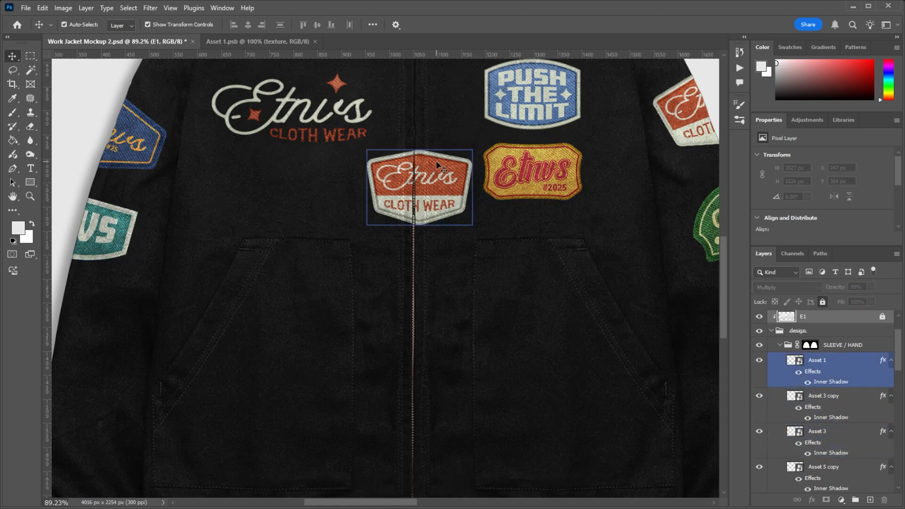
pyautogui.moveTo(427, 186); pyautogui.dragTo(340, 182)
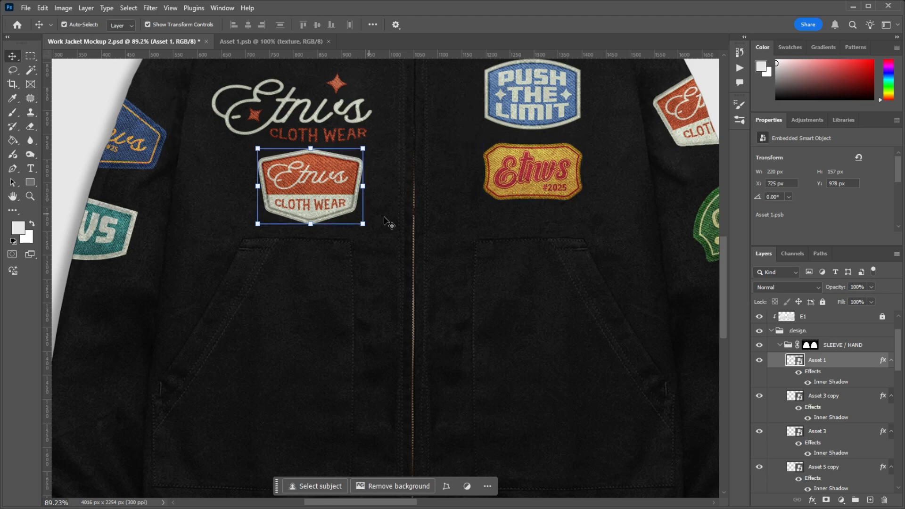
# Step: Copy the layer style of the Asset 1 patch and delete the patch
pyautogui.rightClick(846, 364)
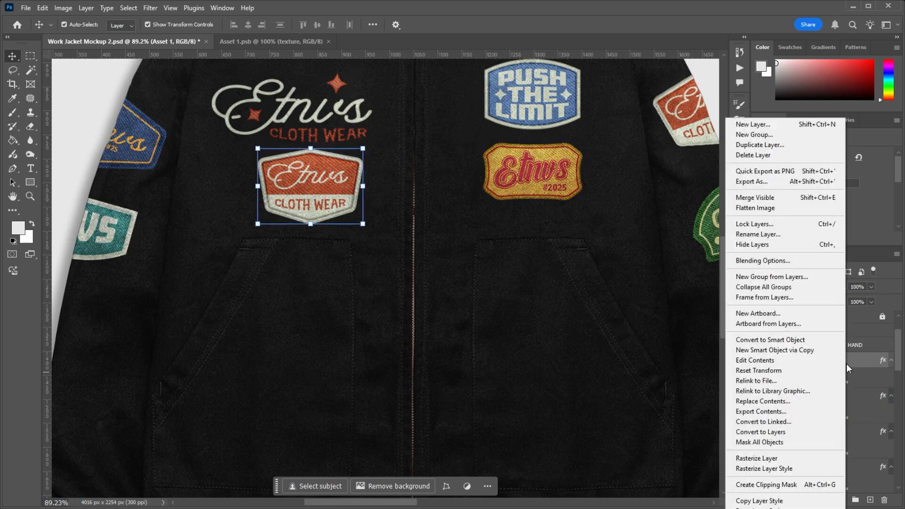
pyautogui.click(754, 502)
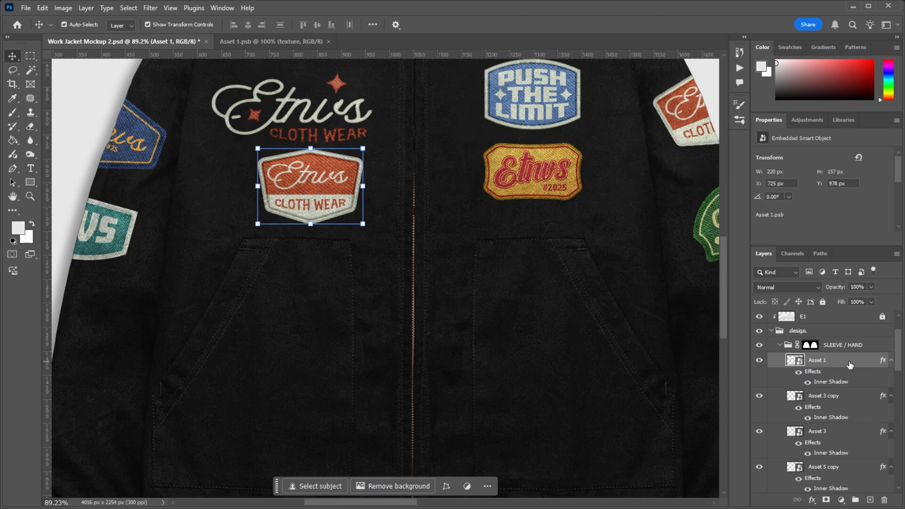
pyautogui.press('Delete')
pyautogui.scroll(3, 587, 176)
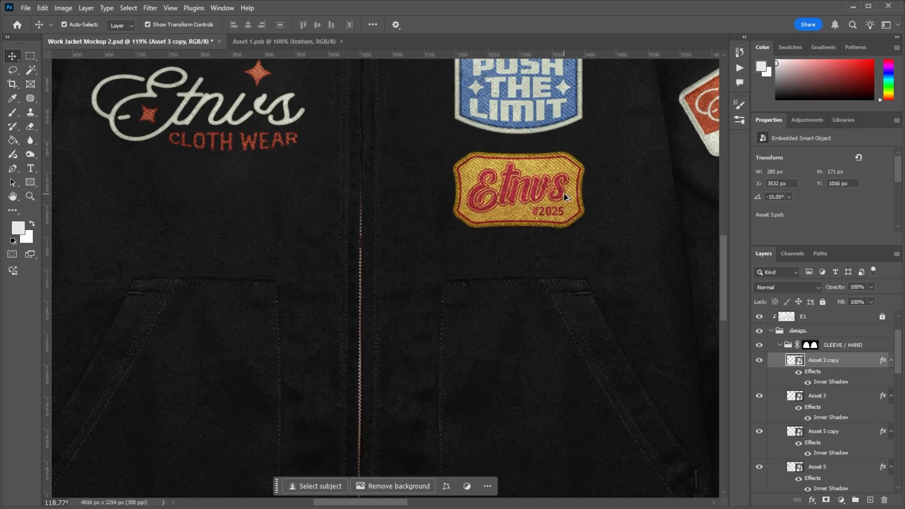
# Step: Select the yellow Etnvs #2025 patch on the jacket front and collapse the MASTER group
pyautogui.click(565, 197)
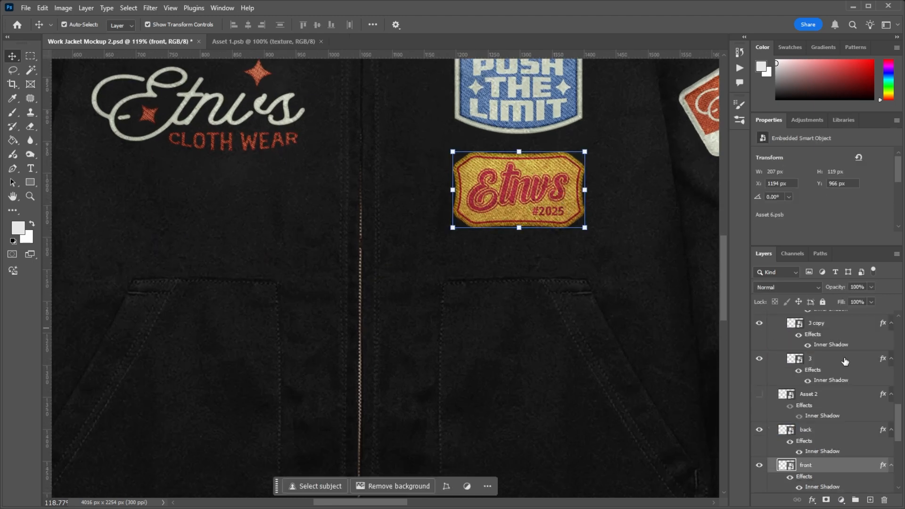
pyautogui.scroll(5, 848, 442)
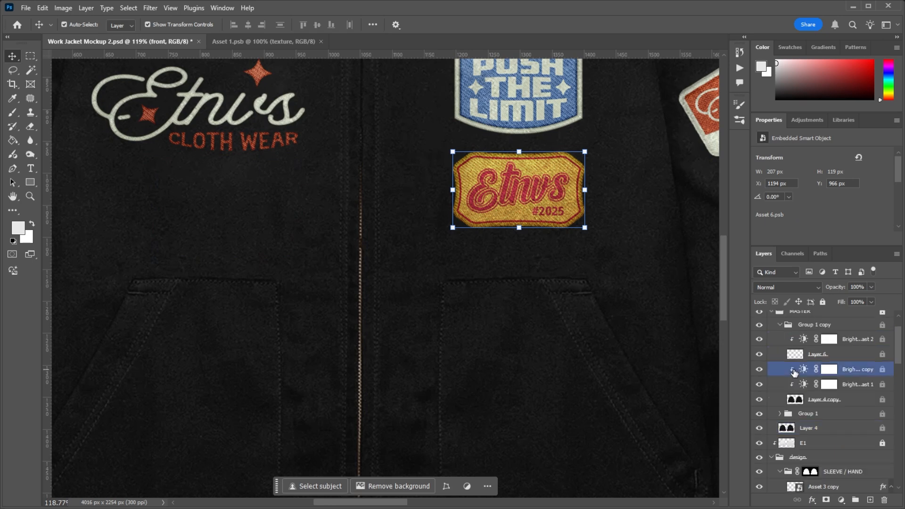
pyautogui.scroll(2, 794, 373)
pyautogui.click(772, 348)
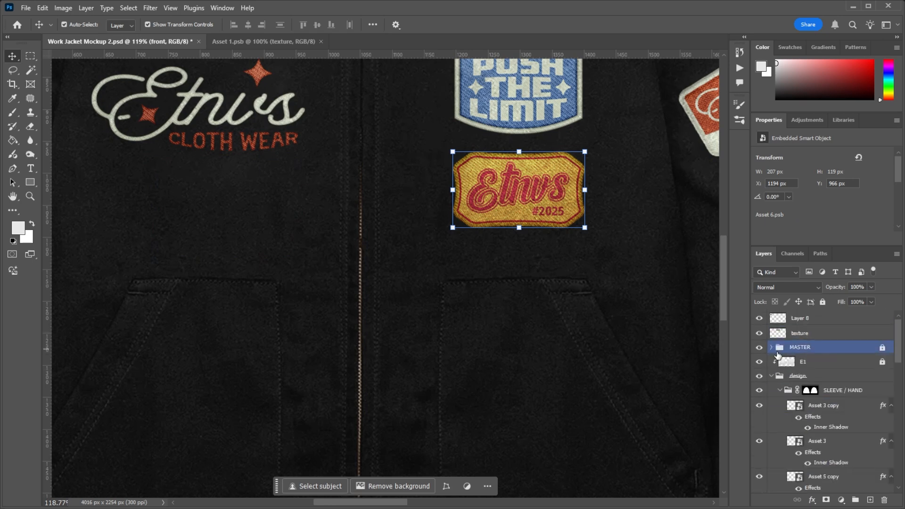
pyautogui.click(519, 171)
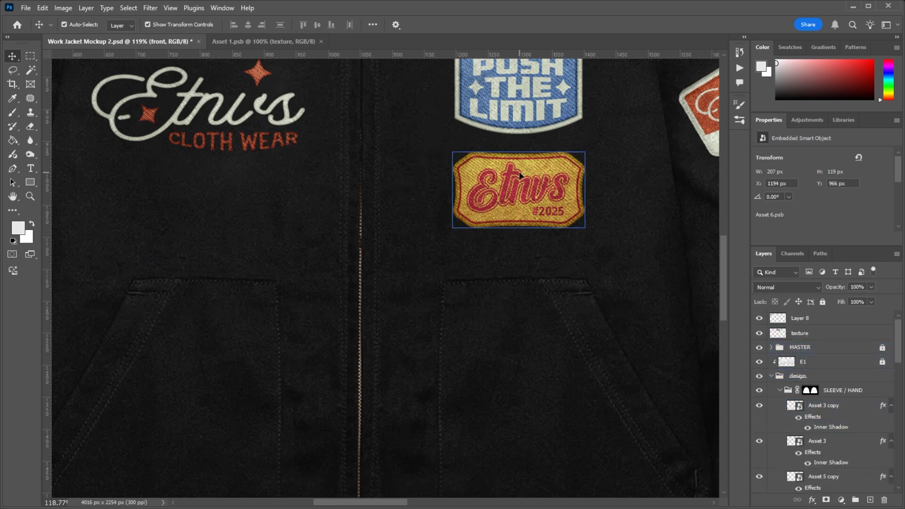
# Step: Collapse the SLEEVE / HAND group inside the design group and locate the yellow patch's front layer
pyautogui.scroll(-1, 519, 171)
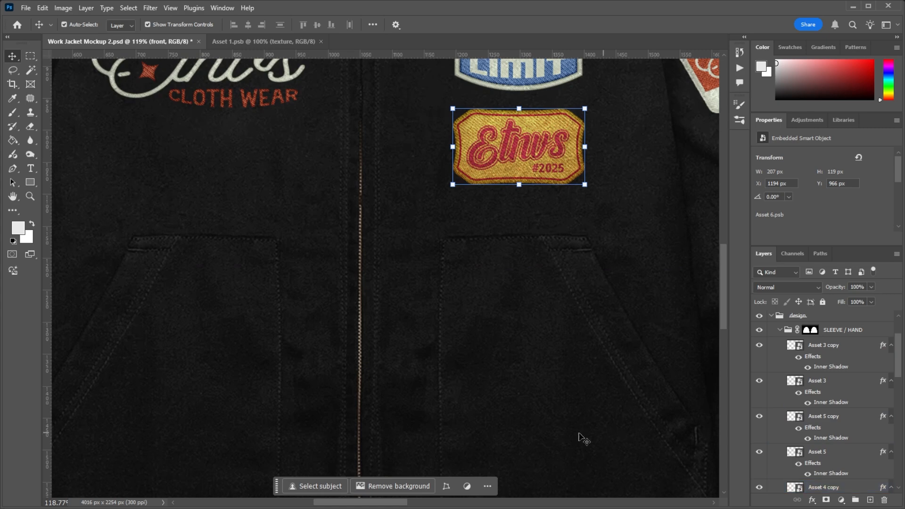
pyautogui.scroll(-4, 264, 264)
pyautogui.scroll(6, 490, 179)
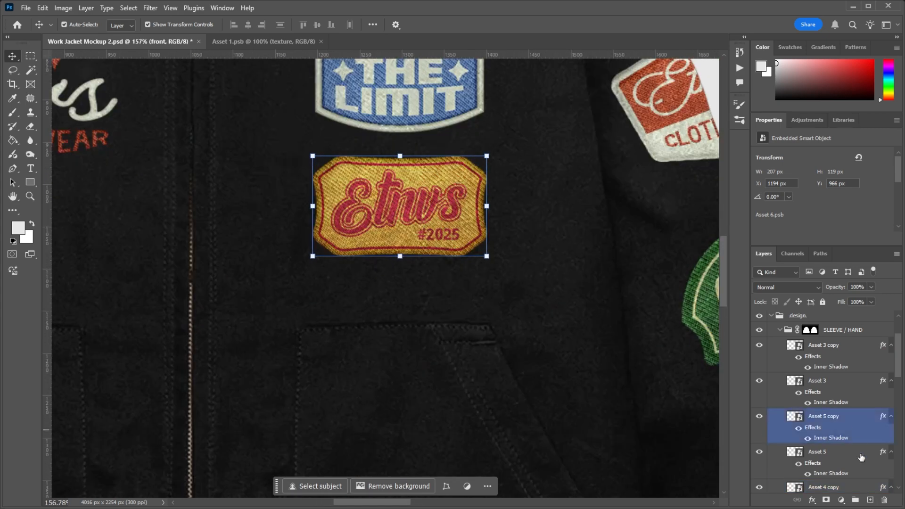
pyautogui.scroll(-3, 860, 476)
pyautogui.scroll(-12, 859, 480)
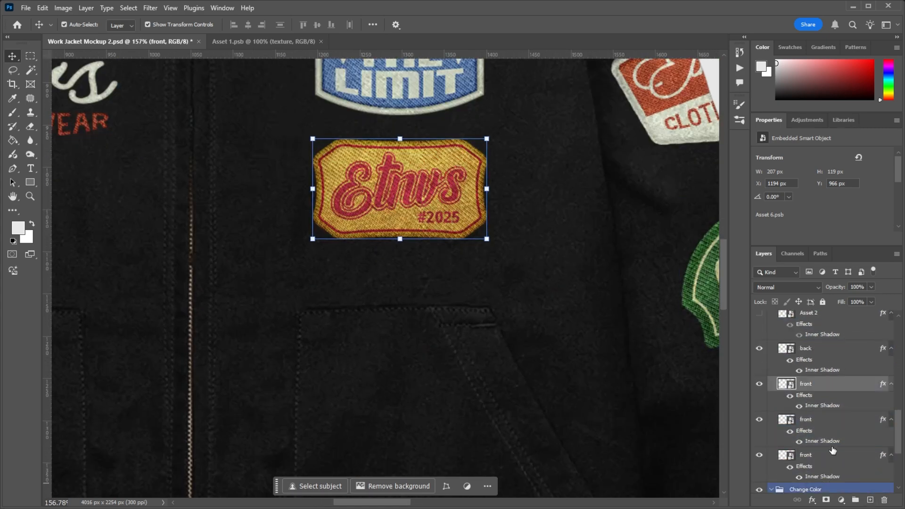
pyautogui.scroll(9, 820, 433)
pyautogui.scroll(5, 784, 372)
pyautogui.click(782, 391)
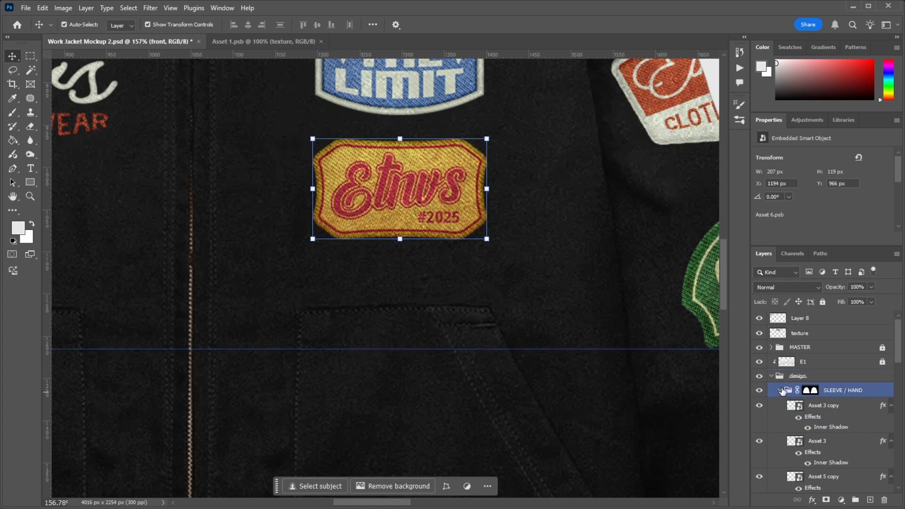
pyautogui.click(780, 390)
pyautogui.scroll(-2, 824, 431)
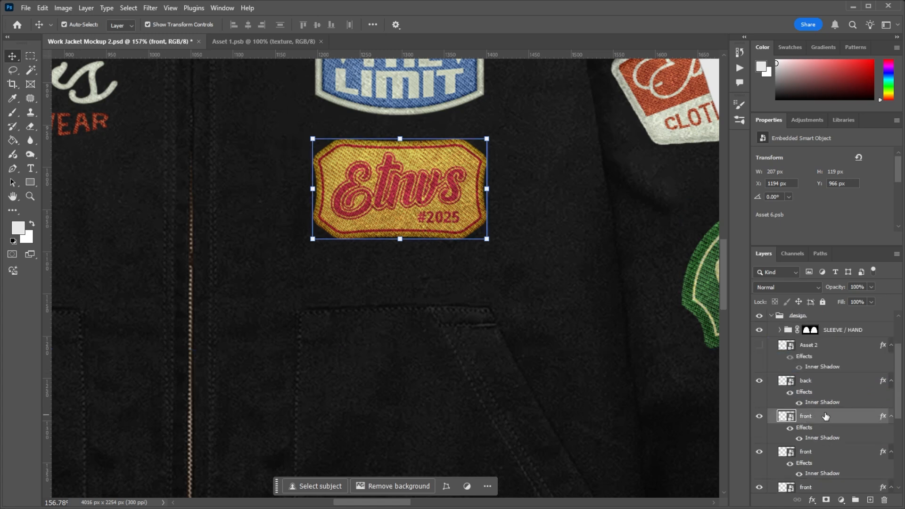
# Step: Clear the yellow Etnvs #2025 patch's layer style and paste the copied Inner Shadow style onto it
pyautogui.rightClick(835, 420)
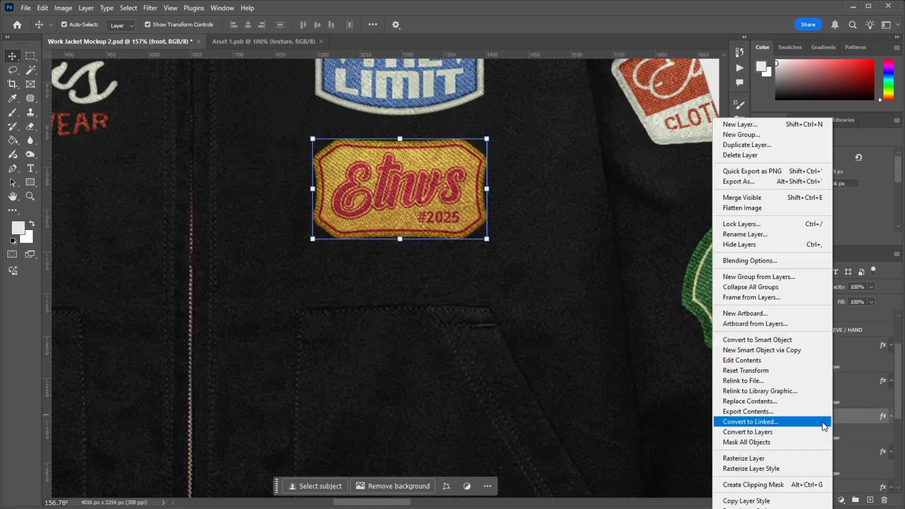
pyautogui.click(754, 506)
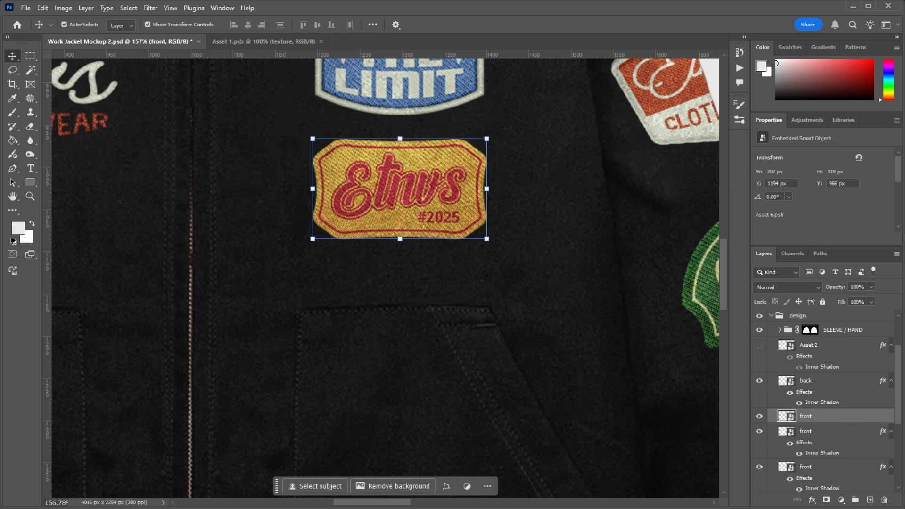
pyautogui.rightClick(813, 415)
pyautogui.click(824, 395)
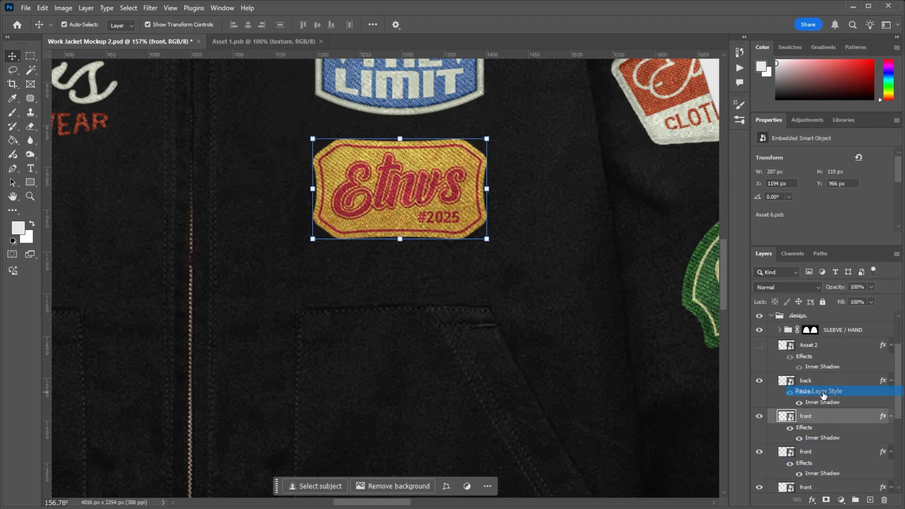
# Step: Examine the inner shadow along the edges of the yellow Etnvs #2025 patch close up
pyautogui.scroll(4, 394, 196)
pyautogui.scroll(-3, 394, 196)
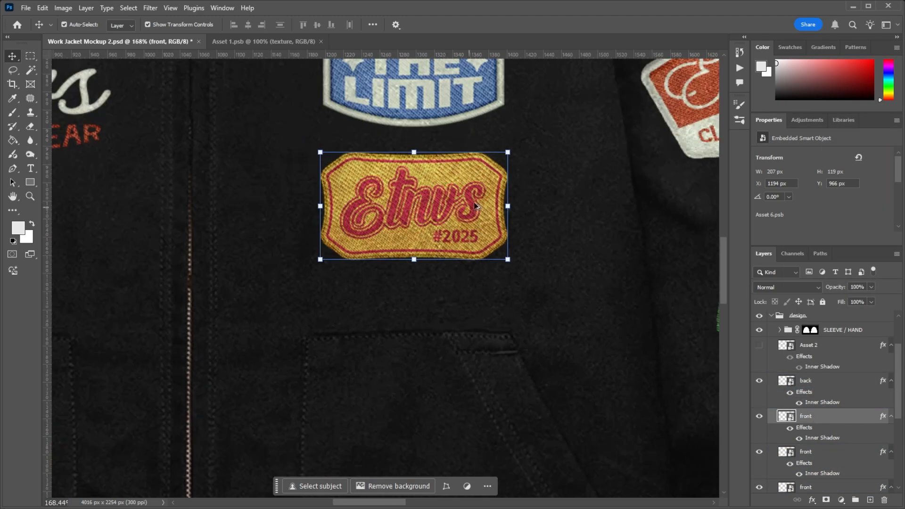
pyautogui.scroll(4, 447, 226)
pyautogui.scroll(-3, 505, 265)
pyautogui.scroll(-3, 506, 265)
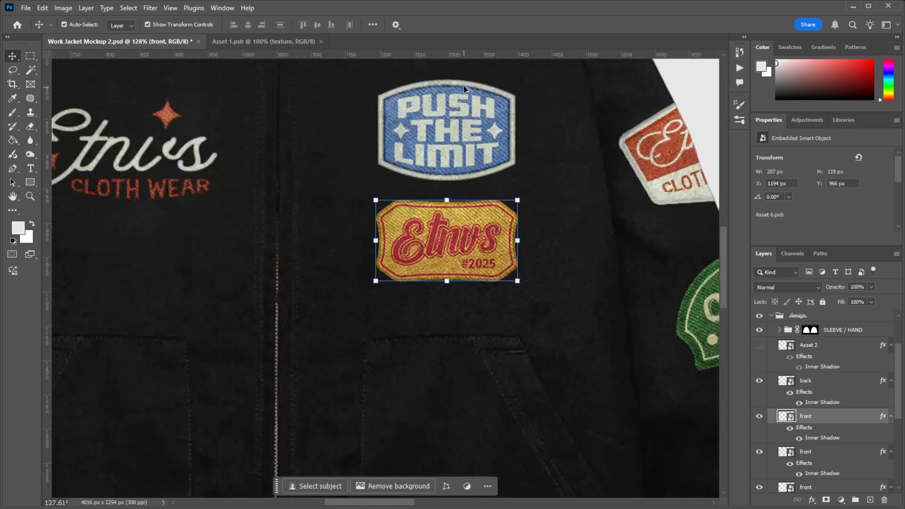
pyautogui.scroll(2, 551, 159)
pyautogui.scroll(2, 504, 267)
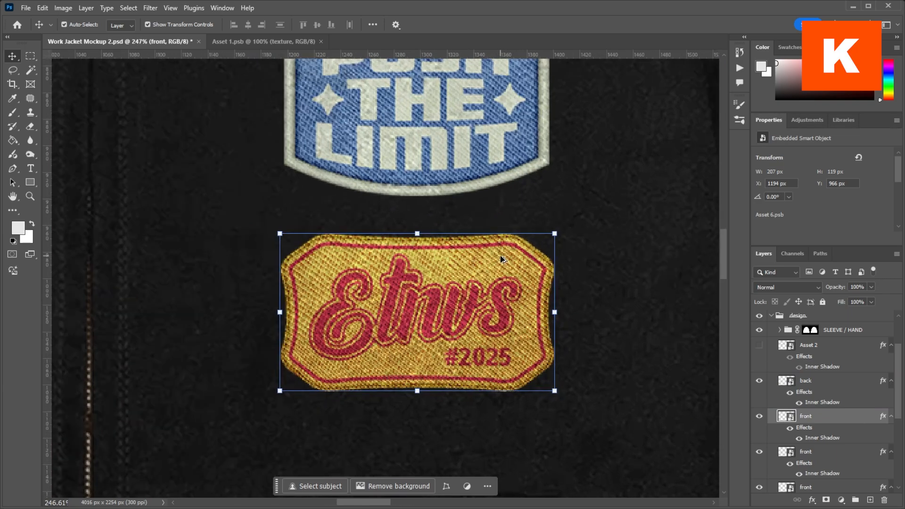
pyautogui.scroll(-2, 502, 257)
pyautogui.scroll(2, 521, 136)
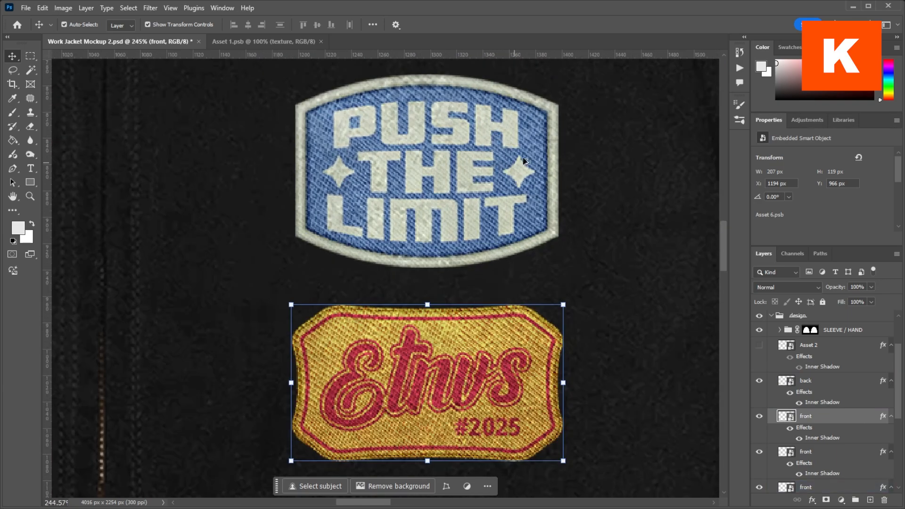
# Step: Compare the edge shading of the yellow Etnvs patch and the PUSH THE LIMIT patch, close up and on the jacket front
pyautogui.scroll(3, 364, 159)
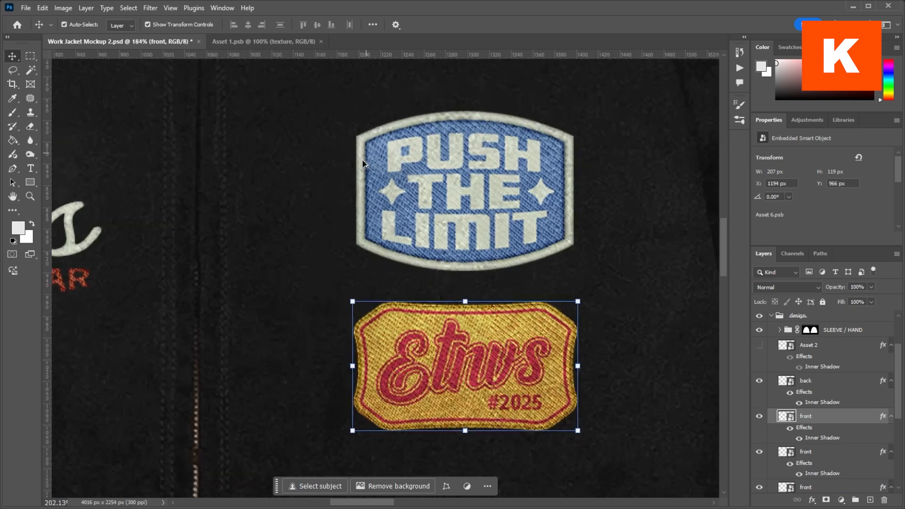
pyautogui.scroll(-5, 521, 227)
pyautogui.scroll(3, 598, 353)
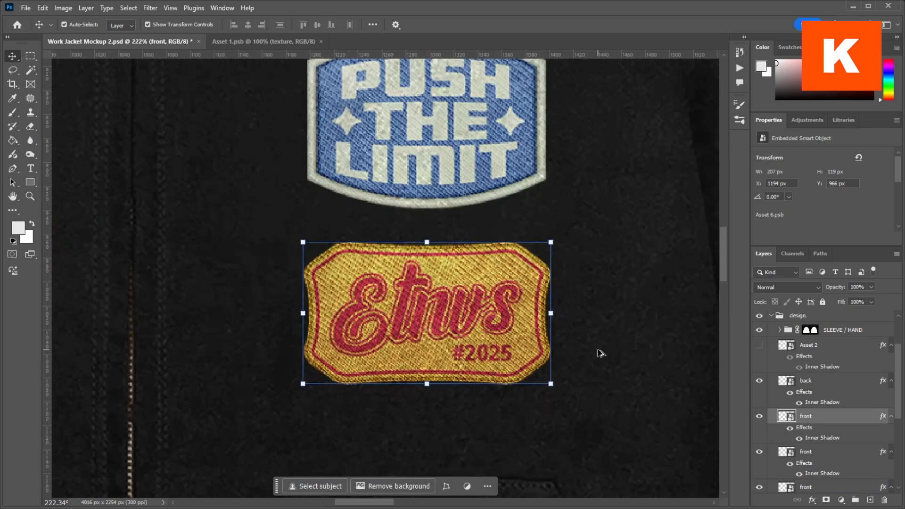
pyautogui.scroll(-3, 428, 286)
pyautogui.scroll(-3, 399, 236)
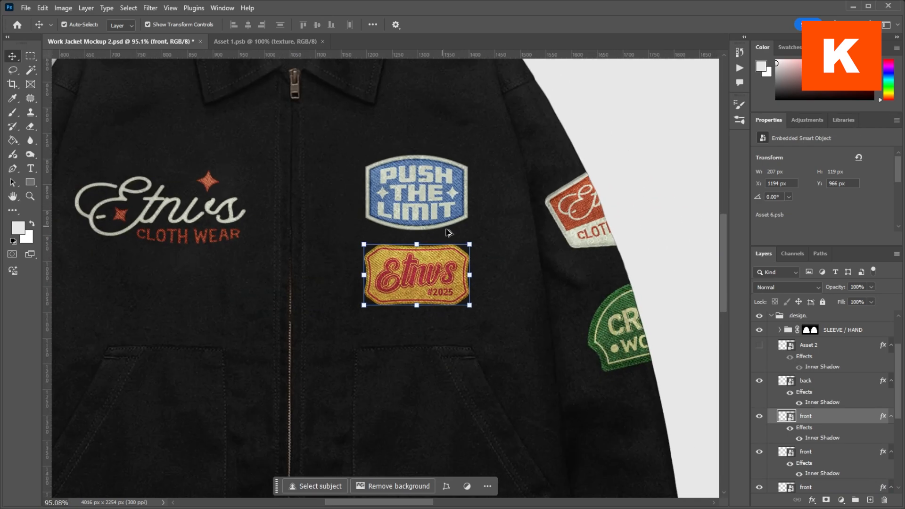
pyautogui.scroll(3, 410, 156)
pyautogui.scroll(-1, 409, 155)
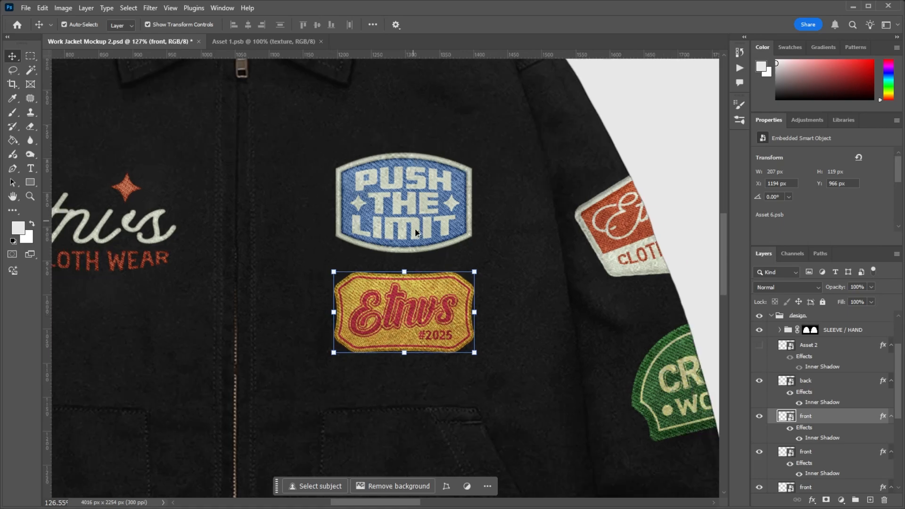
pyautogui.scroll(4, 442, 305)
pyautogui.scroll(-4, 368, 252)
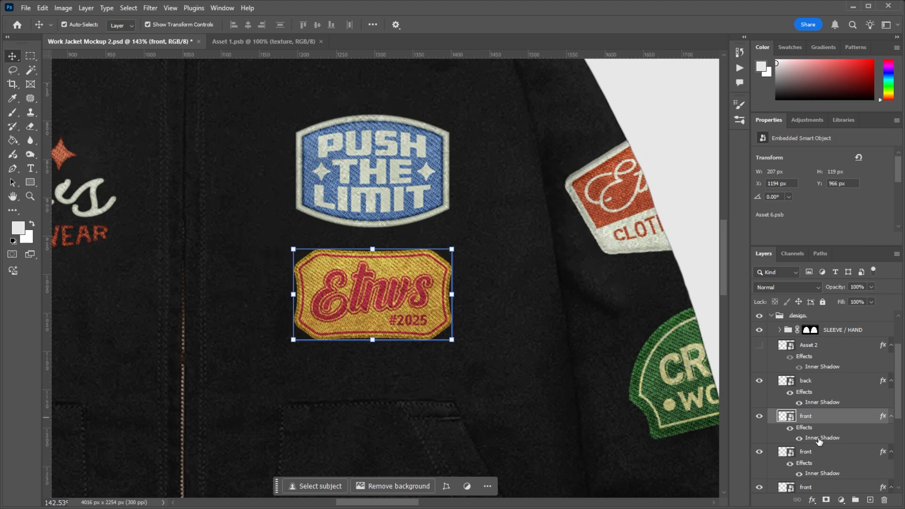
# Step: Try adjusting the Inner Shadow opacity of the yellow Etnvs #2025 patch
pyautogui.doubleClick(794, 443)
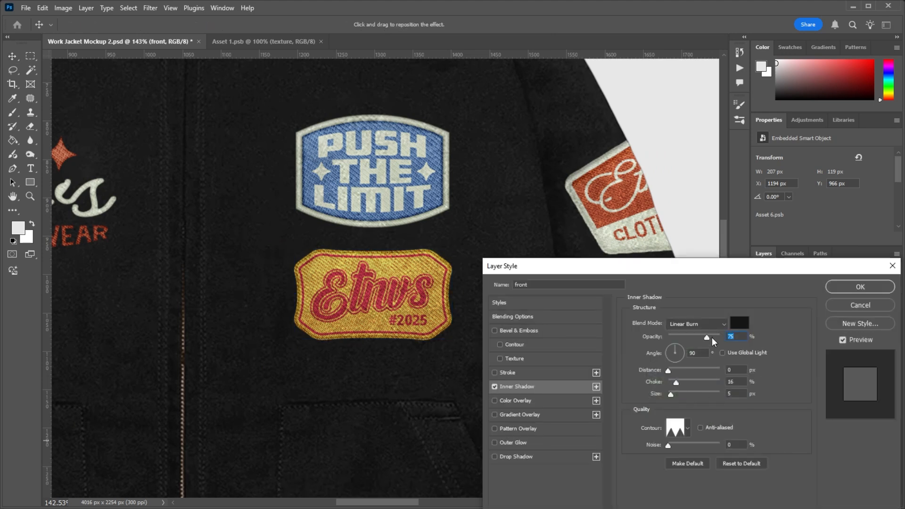
pyautogui.moveTo(719, 337)
pyautogui.mouseDown()
pyautogui.moveTo(672, 343)
pyautogui.moveTo(710, 336)
pyautogui.mouseUp()
pyautogui.click(836, 305)
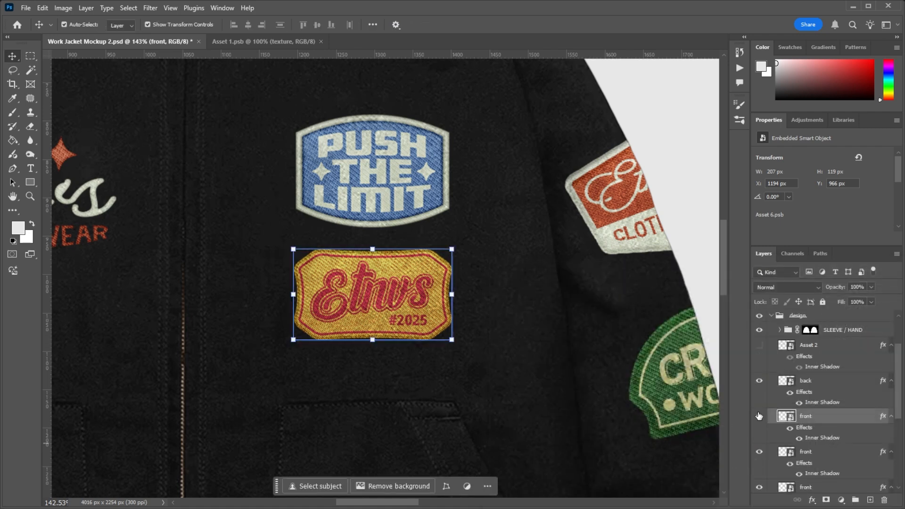
# Step: Try an Inner Shadow size of 16 px on the yellow Etnvs #2025 patch
pyautogui.doubleClick(821, 438)
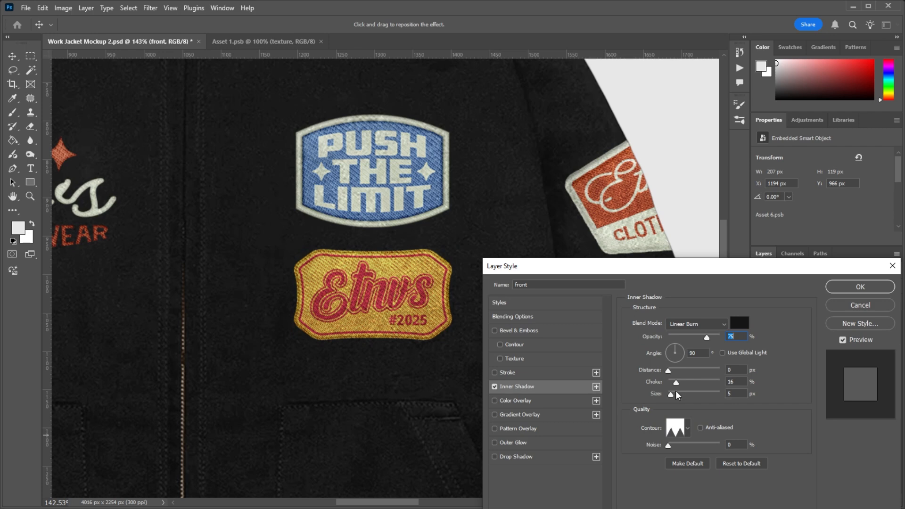
pyautogui.moveTo(671, 400); pyautogui.dragTo(677, 399)
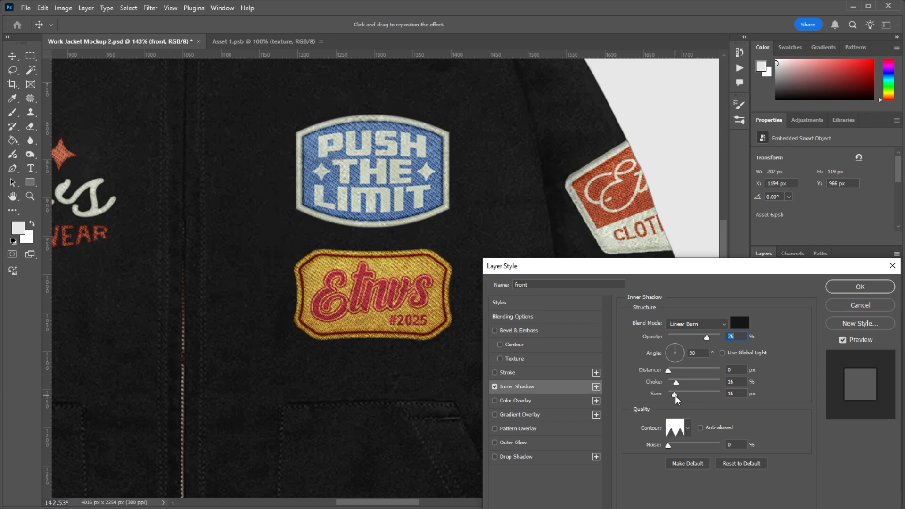
pyautogui.click(675, 395)
pyautogui.click(837, 307)
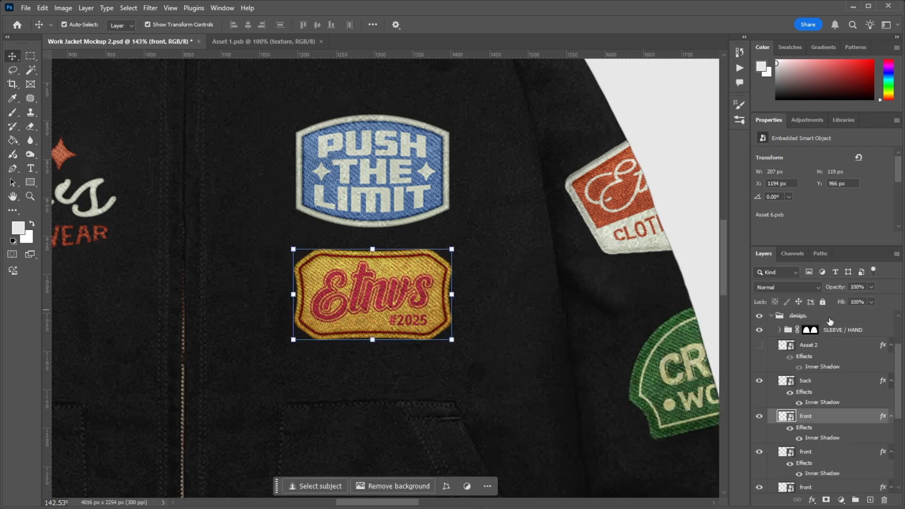
# Step: Set the Inner Shadow size of the yellow Etnvs #2025 patch to 13 px
pyautogui.doubleClick(813, 438)
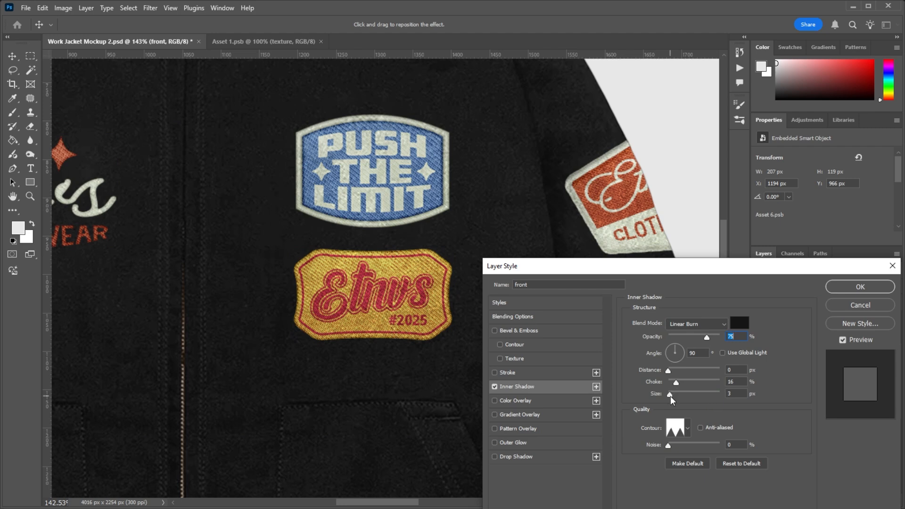
pyautogui.moveTo(670, 396); pyautogui.dragTo(674, 397)
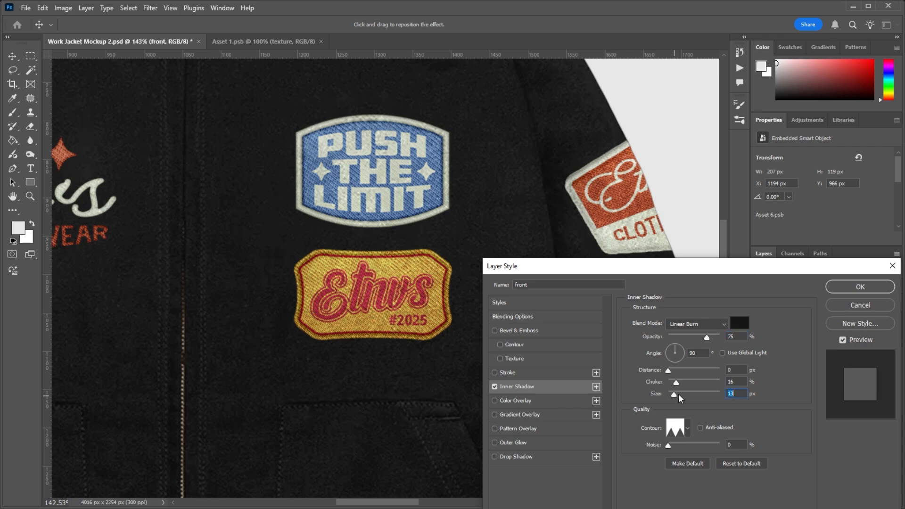
pyautogui.click(846, 291)
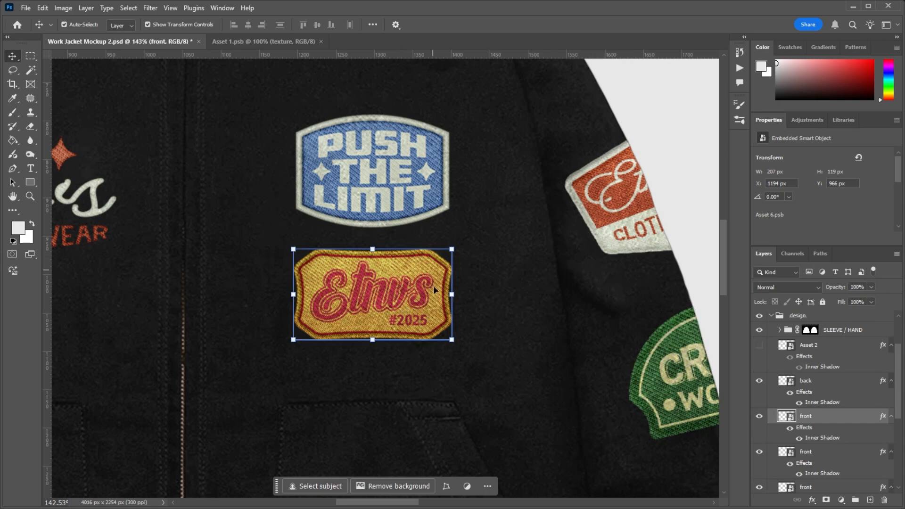
# Step: Compare the stitched edge of the yellow Etnvs #2025 patch with the PUSH THE LIMIT patch, close up and across the jacket front
pyautogui.scroll(2, 386, 270)
pyautogui.press('super')
pyautogui.press('super')
pyautogui.scroll(5, 384, 337)
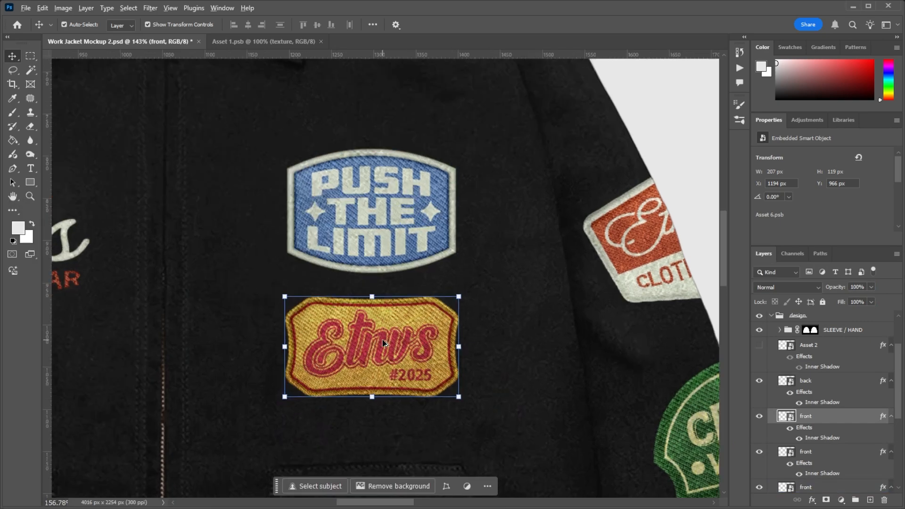
pyautogui.scroll(-6, 600, 178)
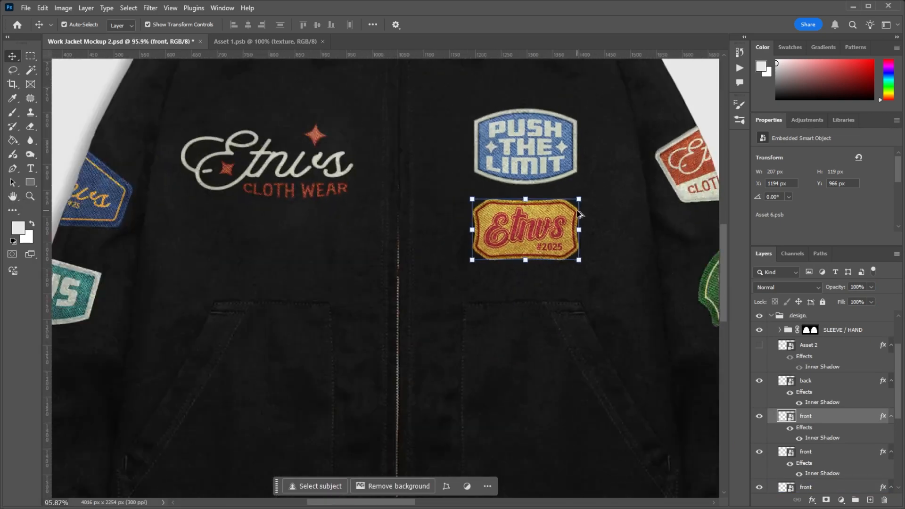
pyautogui.scroll(3, 564, 221)
pyautogui.scroll(-5, 564, 221)
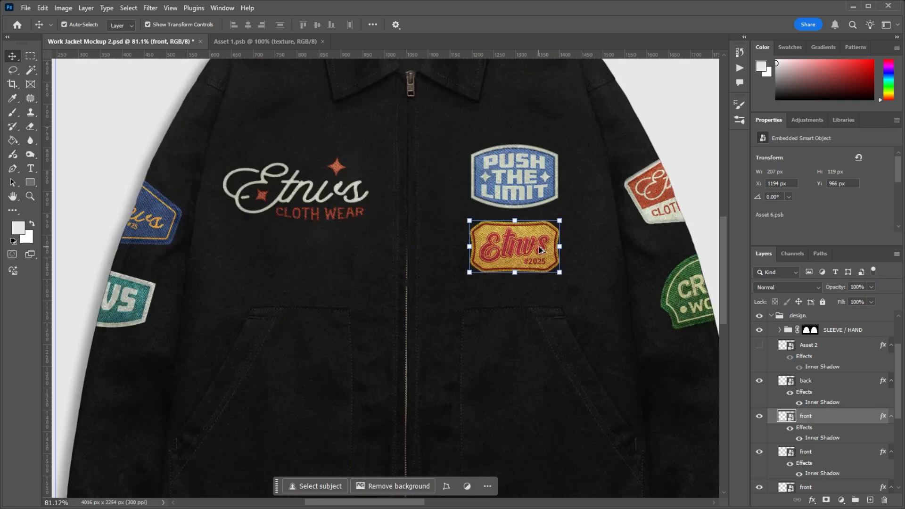
pyautogui.scroll(4, 579, 237)
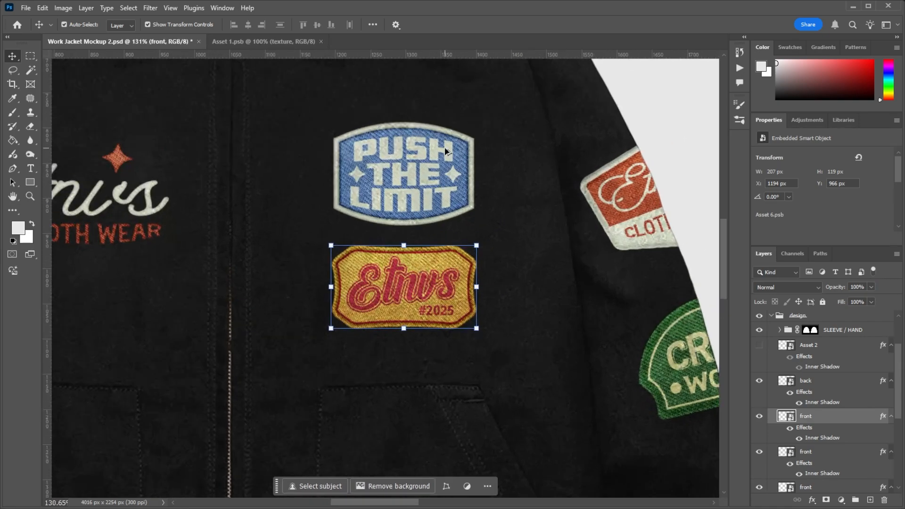
pyautogui.scroll(1, 476, 180)
pyautogui.scroll(-5, 476, 180)
pyautogui.scroll(4, 303, 246)
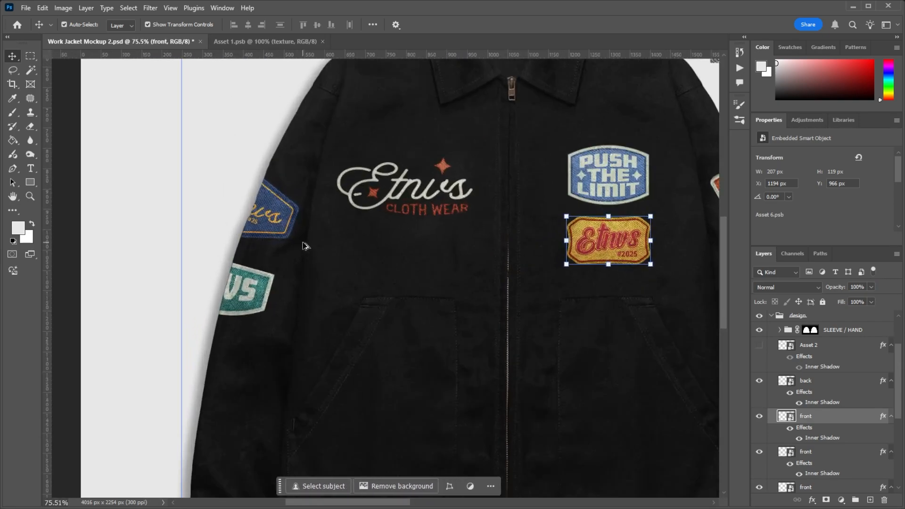
# Step: Clear the layer style of the blue Etnvs sleeve patch (Asset 5) on the jacket front and paste the copied Inner Shadow style onto it
pyautogui.scroll(-4, 262, 259)
pyautogui.scroll(4, 277, 301)
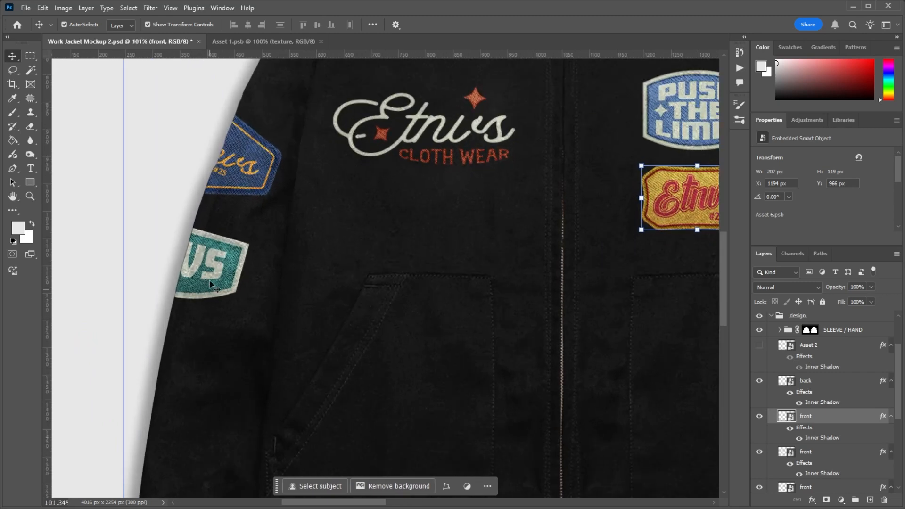
pyautogui.click(245, 173)
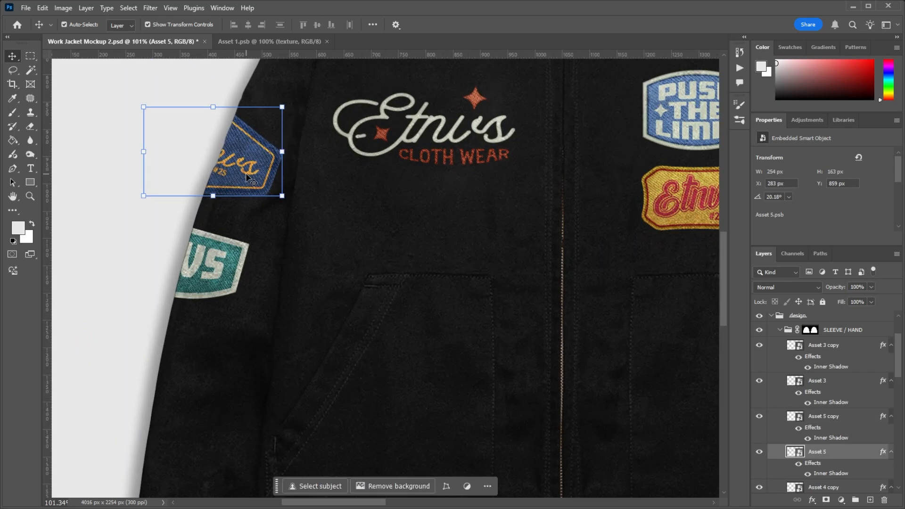
pyautogui.scroll(-2, 753, 477)
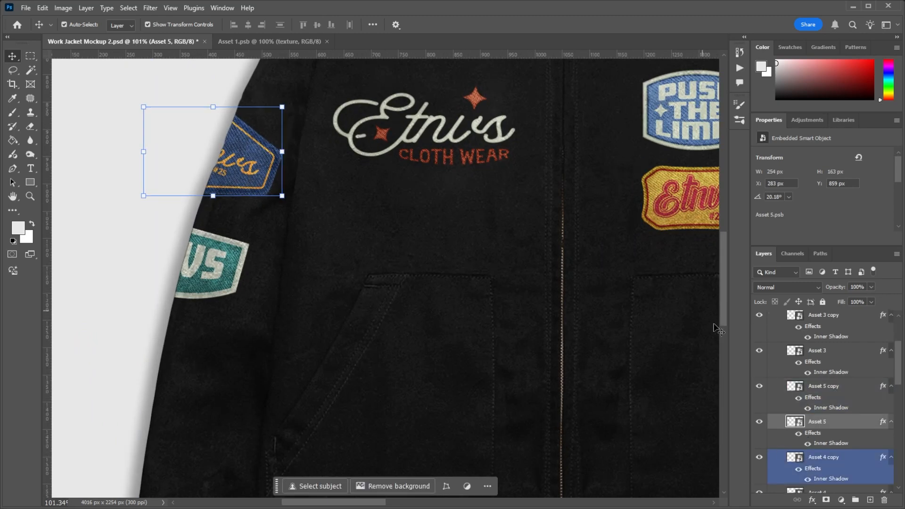
pyautogui.rightClick(824, 425)
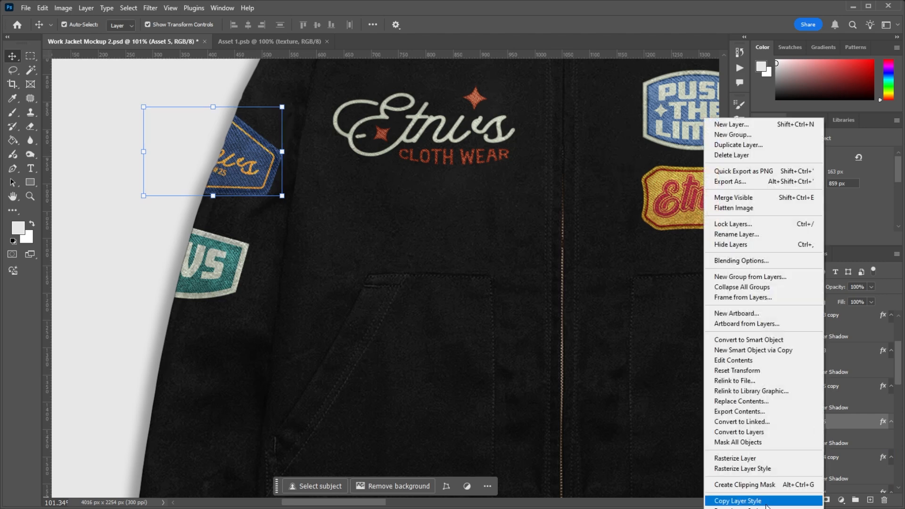
pyautogui.click(773, 504)
pyautogui.rightClick(846, 423)
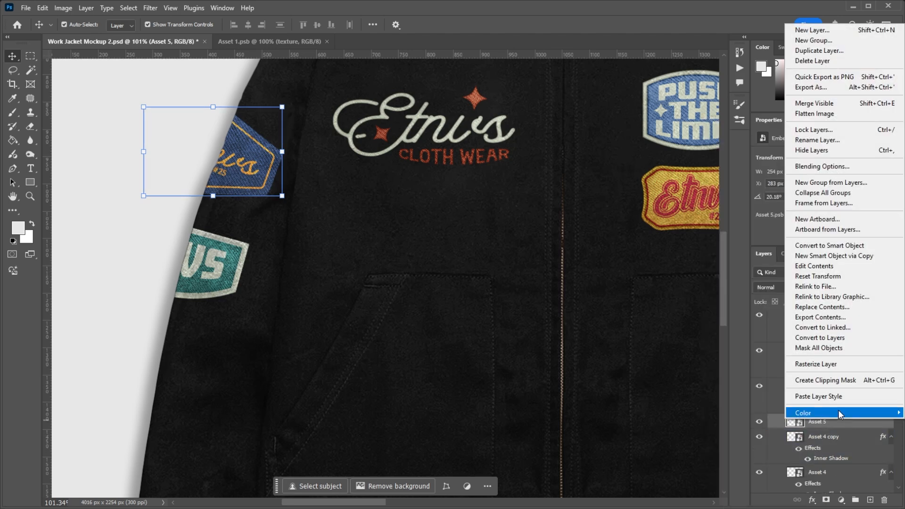
pyautogui.click(815, 396)
# Step: Set the Inner Shadow size of the blue Etnvs sleeve patch (Asset 5) to 24 px
pyautogui.scroll(1, 289, 157)
pyautogui.scroll(5, 250, 136)
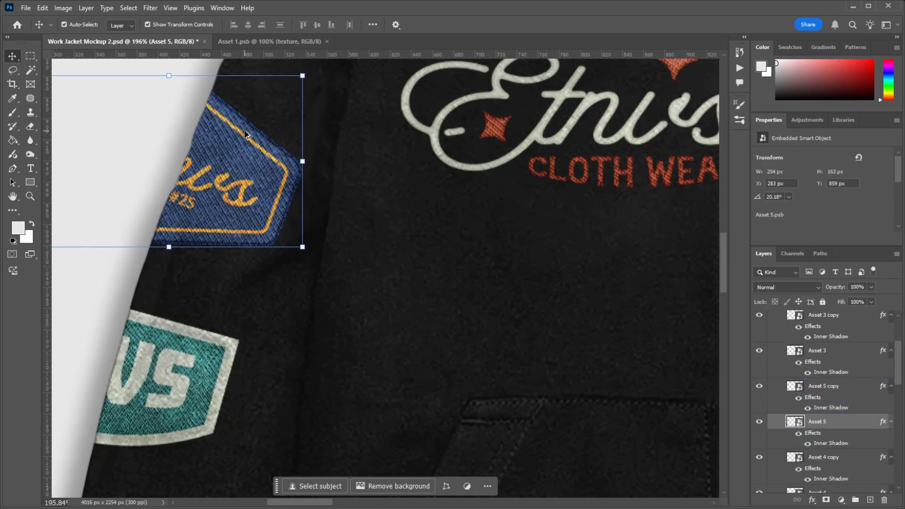
pyautogui.doubleClick(840, 446)
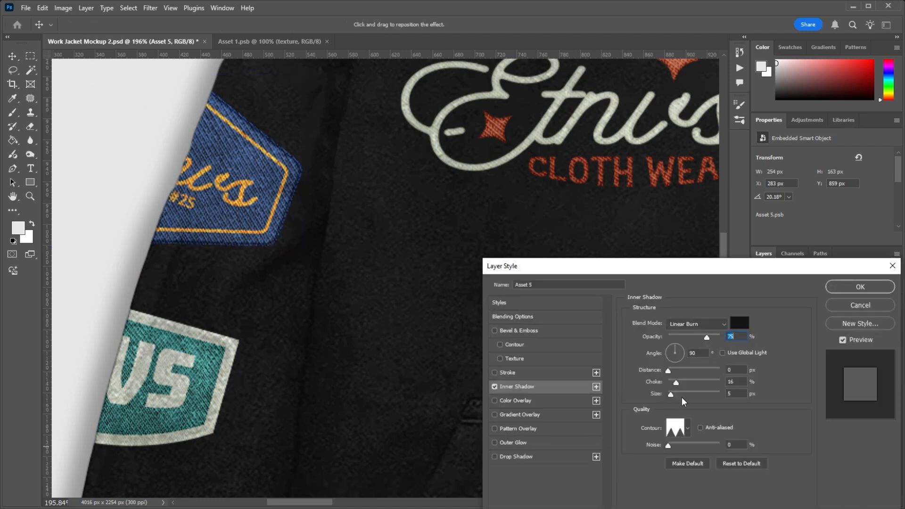
pyautogui.moveTo(670, 395); pyautogui.dragTo(676, 396)
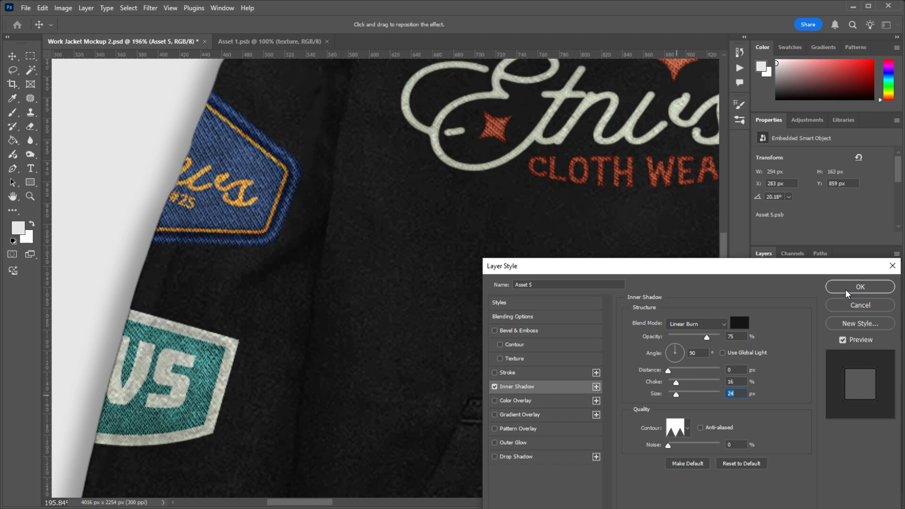
pyautogui.click(860, 287)
# Step: Replace the layer style of the blue sleeve patch on the jacket back (Asset 5 copy) with the style copied from Asset 5
pyautogui.scroll(-6, 196, 156)
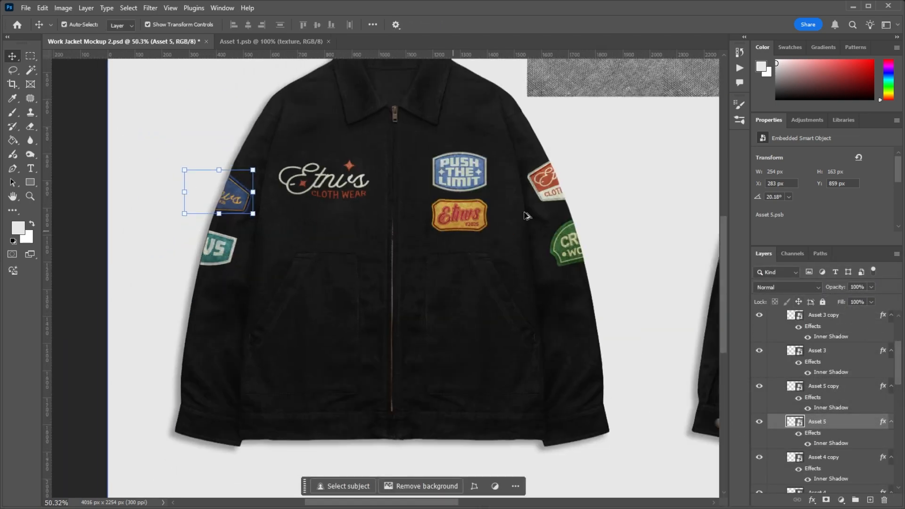
pyautogui.scroll(-2, 249, 235)
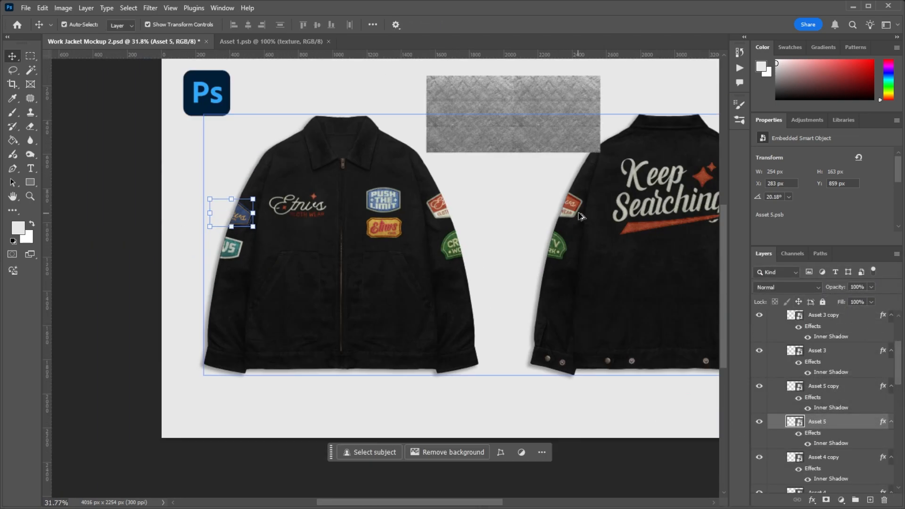
pyautogui.scroll(8, 580, 215)
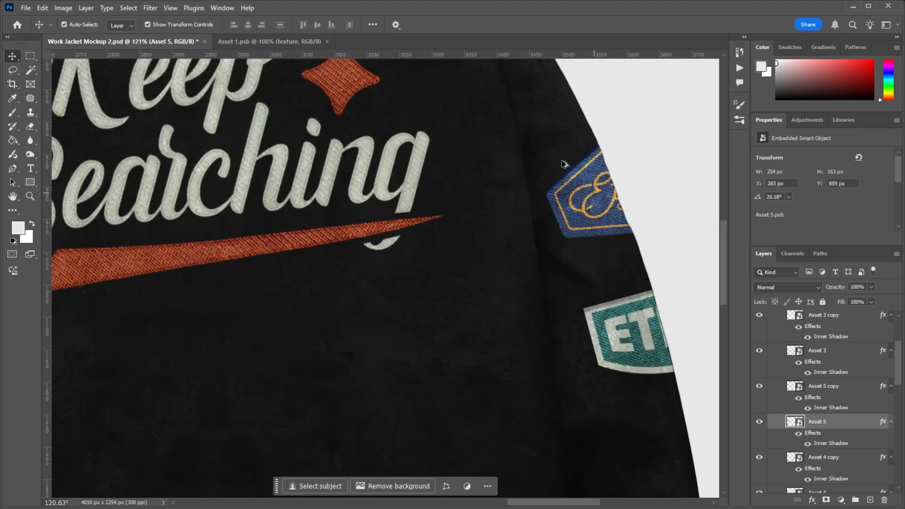
pyautogui.rightClick(822, 421)
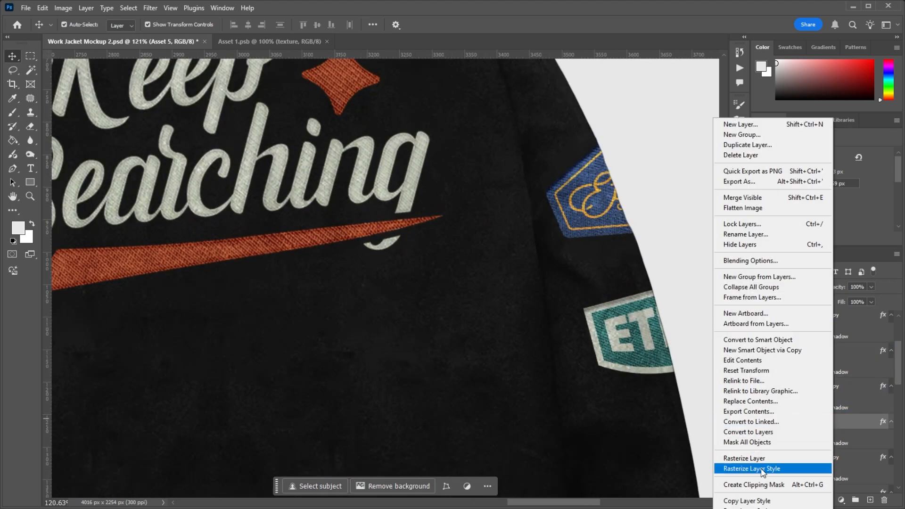
pyautogui.click(764, 501)
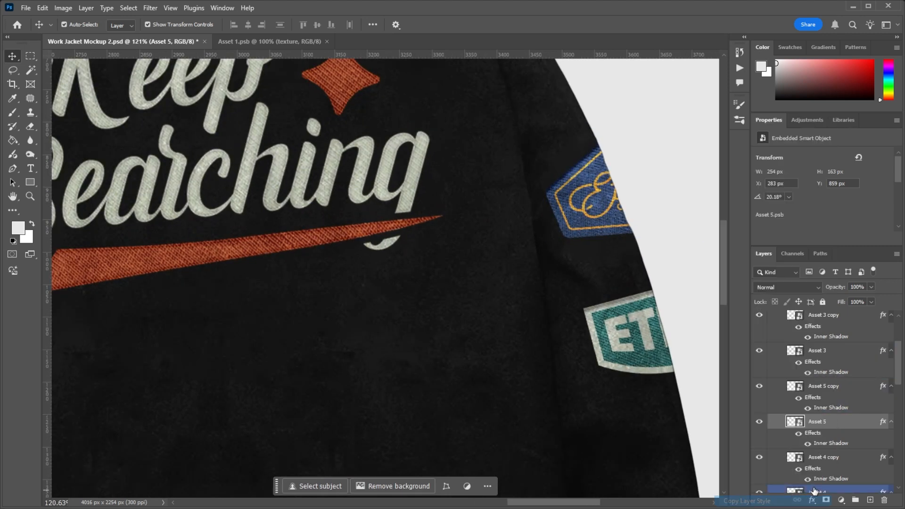
pyautogui.click(809, 384)
pyautogui.rightClick(810, 384)
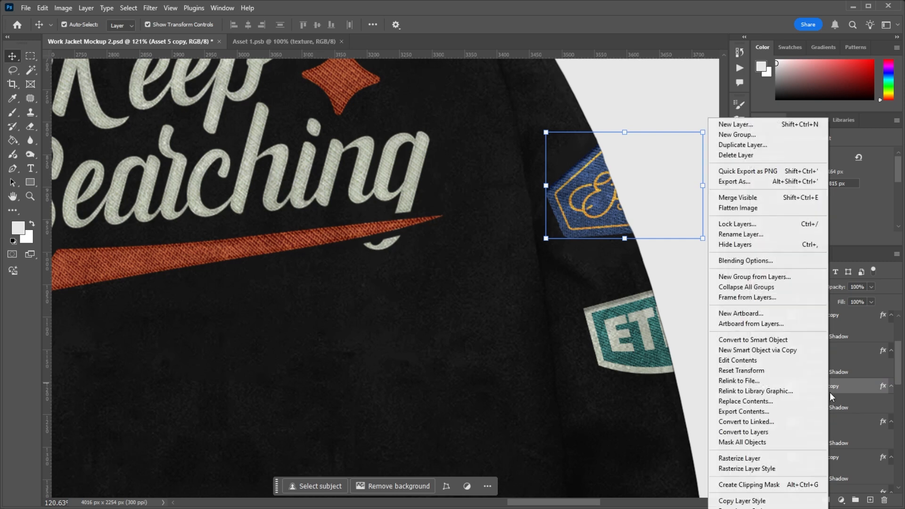
pyautogui.click(754, 508)
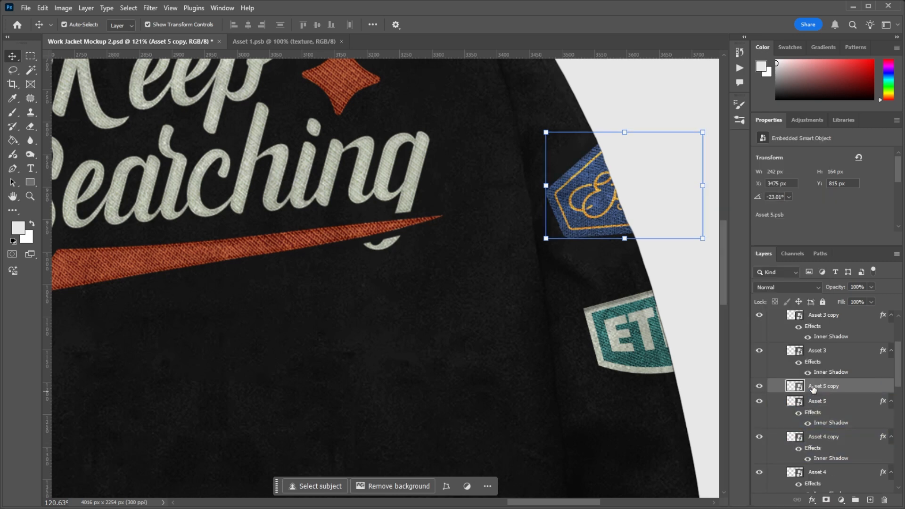
pyautogui.rightClick(812, 388)
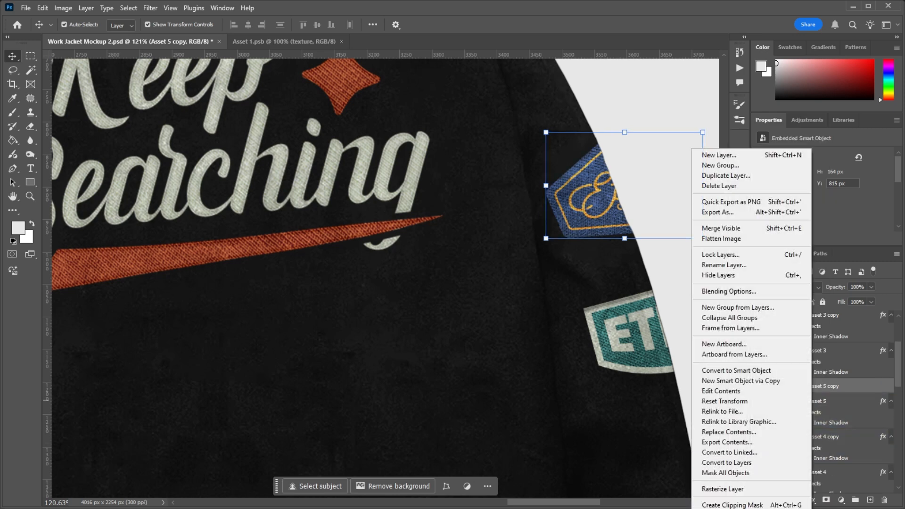
pyautogui.click(749, 508)
# Step: Examine the inner shadow edge of the blue sleeve patch on the jacket back, close up and in the wider view
pyautogui.scroll(-4, 601, 210)
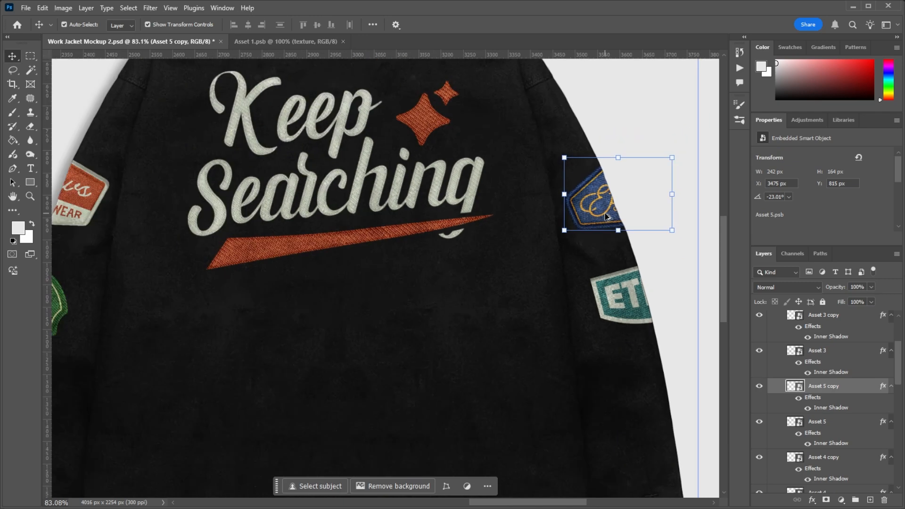
pyautogui.scroll(4, 582, 210)
pyautogui.scroll(3, 582, 212)
pyautogui.scroll(-2, 596, 191)
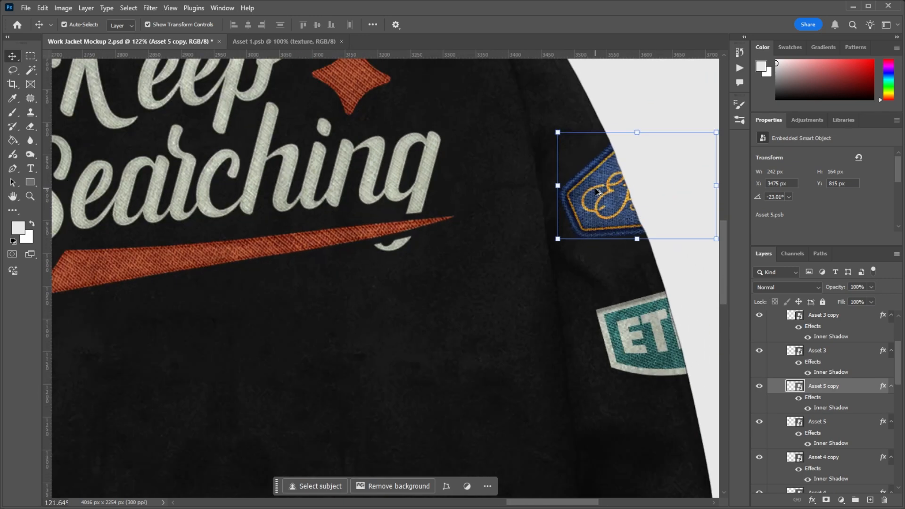
pyautogui.scroll(-5, 594, 192)
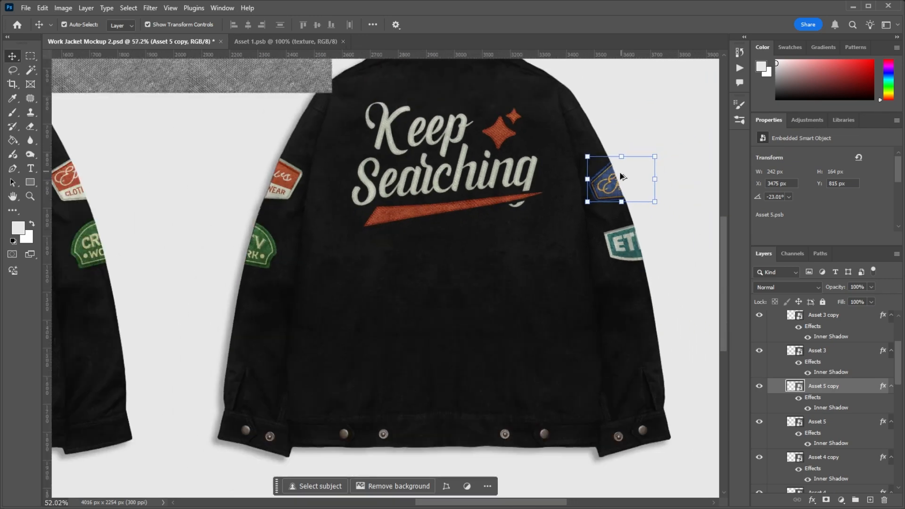
pyautogui.scroll(2, 284, 168)
pyautogui.scroll(-2, 254, 179)
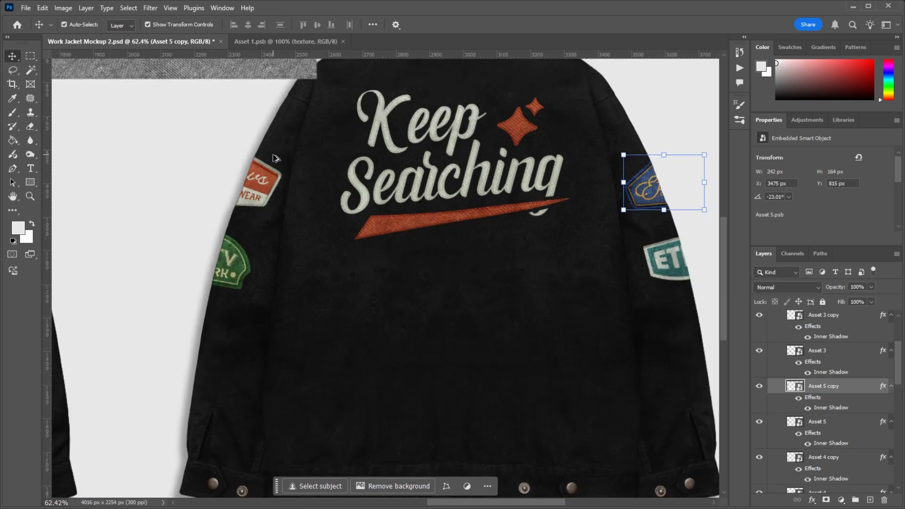
# Step: Try adjusting the Inner Shadow size of the orange Etnvs sleeve patch (3 copy) on the jacket back
pyautogui.scroll(4, 274, 160)
pyautogui.click(267, 182)
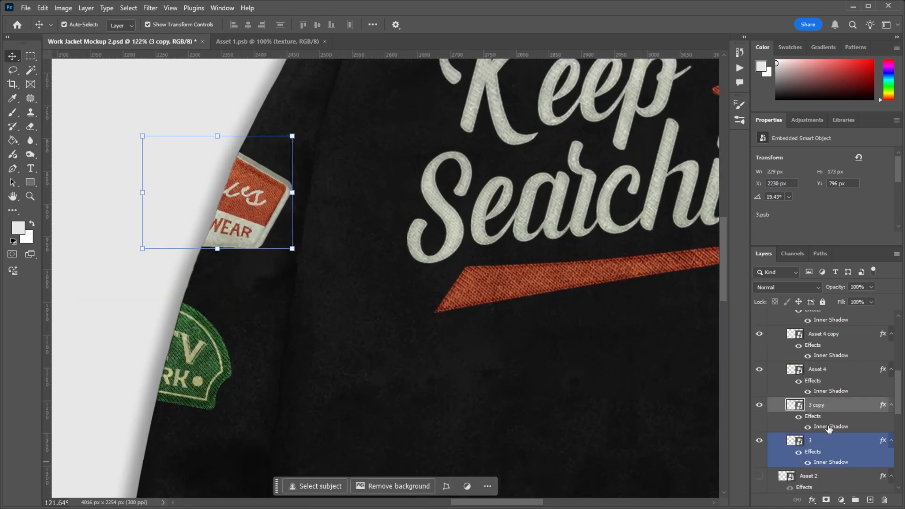
pyautogui.doubleClick(829, 427)
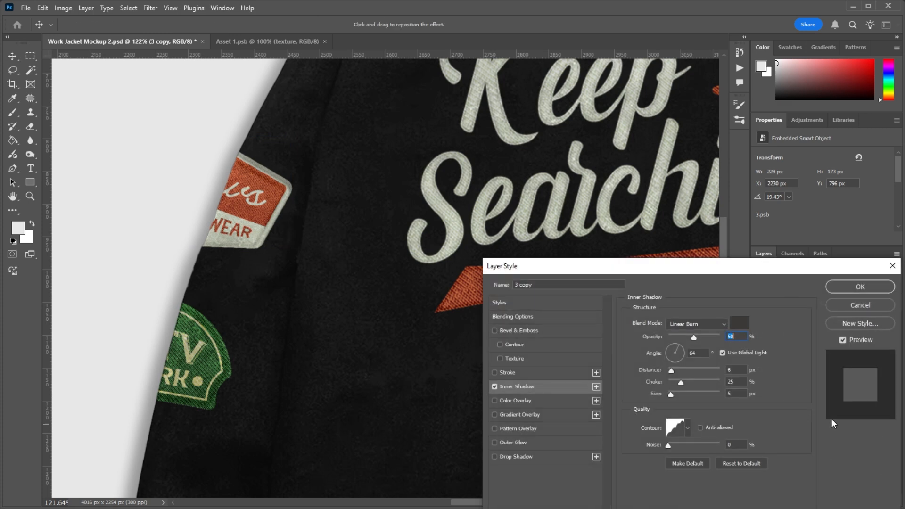
pyautogui.moveTo(677, 395); pyautogui.dragTo(676, 392)
pyautogui.click(842, 306)
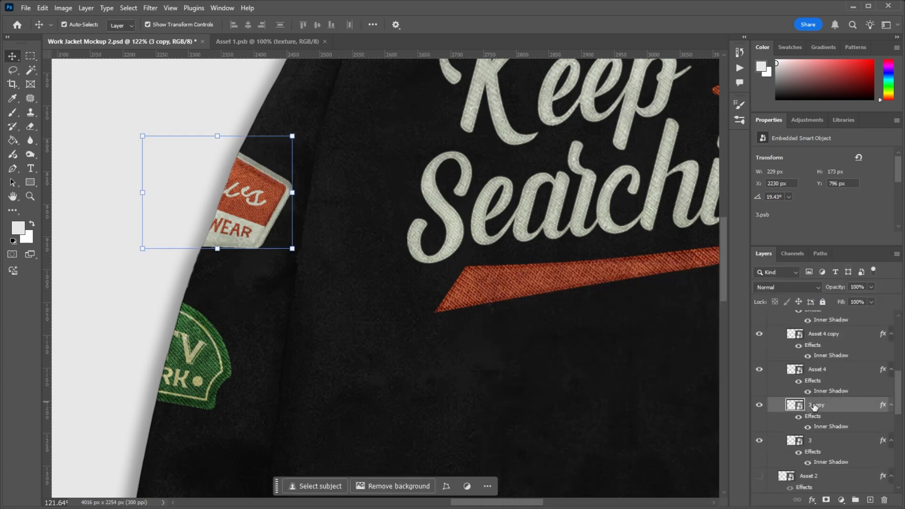
# Step: Replace the layer style of the orange Etnvs sleeve patch on the jacket back (3 copy) with the copied Asset 5 style
pyautogui.rightClick(822, 410)
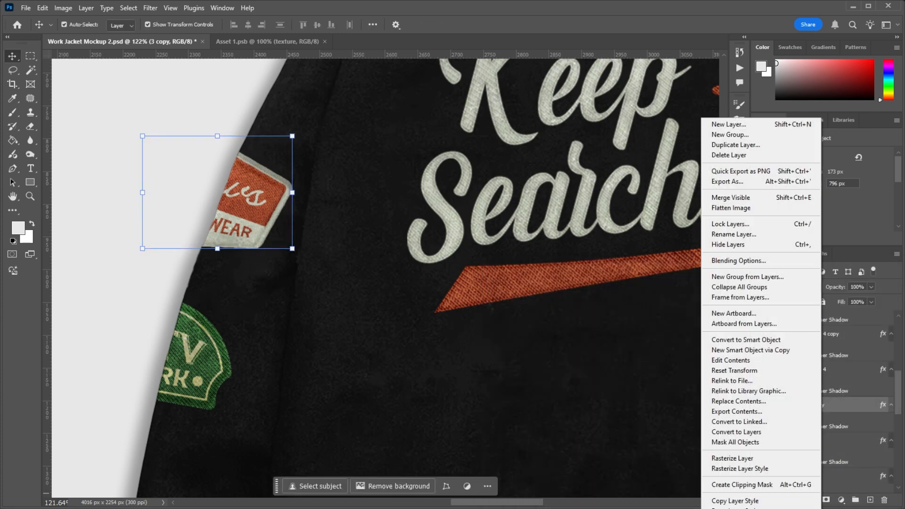
pyautogui.click(735, 500)
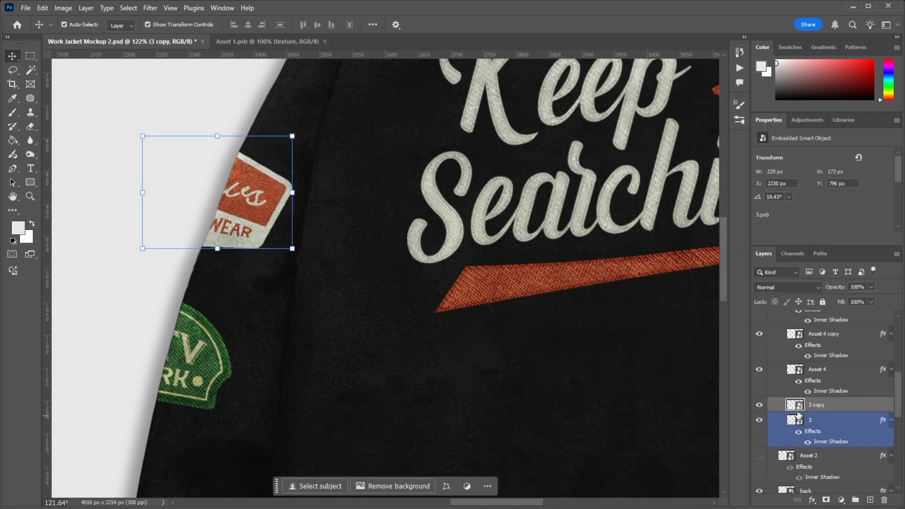
pyautogui.click(824, 404)
pyautogui.rightClick(825, 402)
pyautogui.click(828, 380)
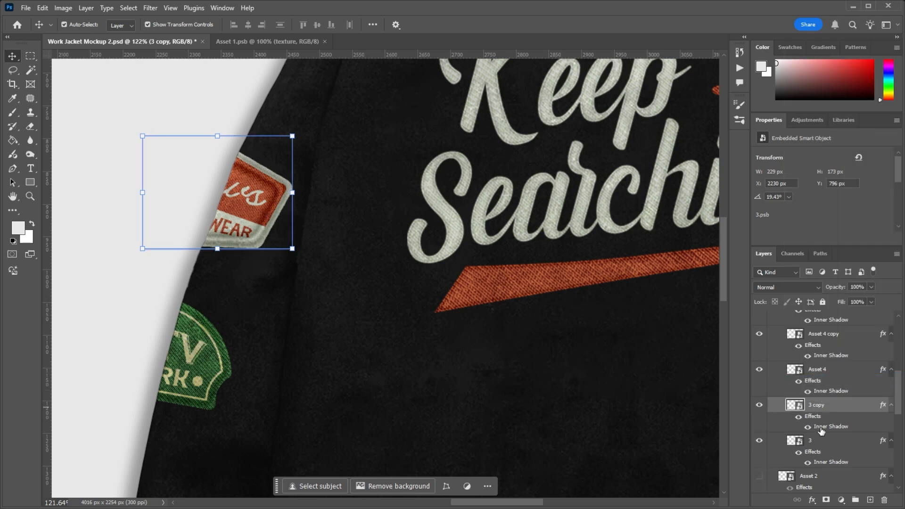
# Step: Set the Inner Shadow size of the orange sleeve patch on the jacket back (3 copy) to 6 px
pyautogui.doubleClick(820, 427)
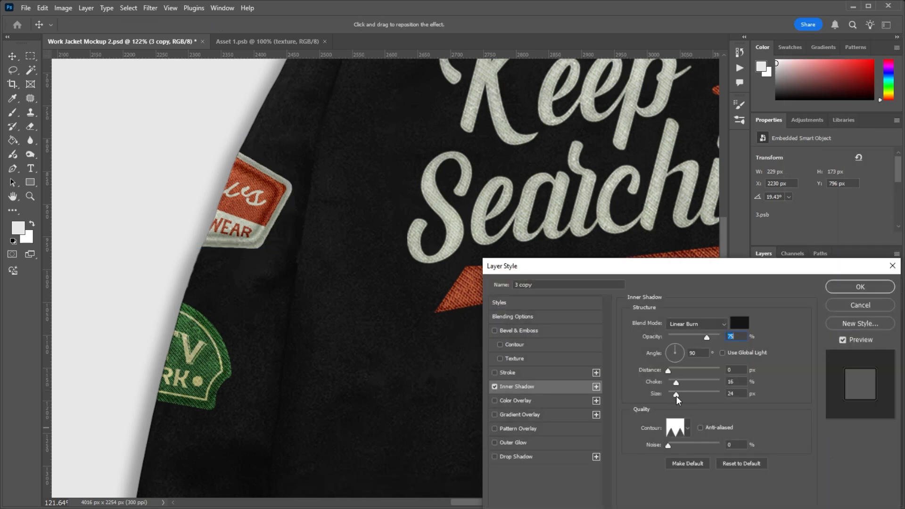
pyautogui.moveTo(676, 398); pyautogui.dragTo(673, 399)
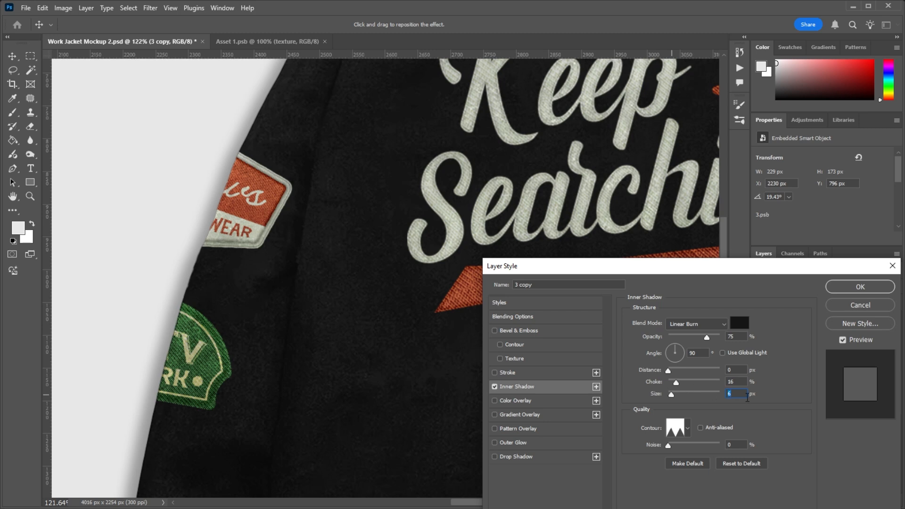
pyautogui.click(871, 291)
pyautogui.scroll(-5, 496, 166)
pyautogui.scroll(5, 308, 262)
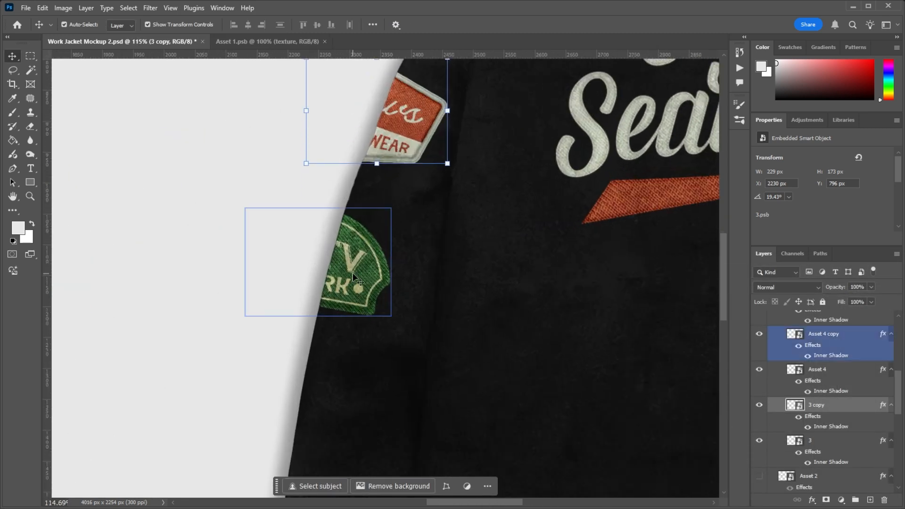
# Step: Copy the layer style of 3 copy and replace the style of the orange sleeve patch on the jacket front (3) with it
pyautogui.scroll(-3, 355, 279)
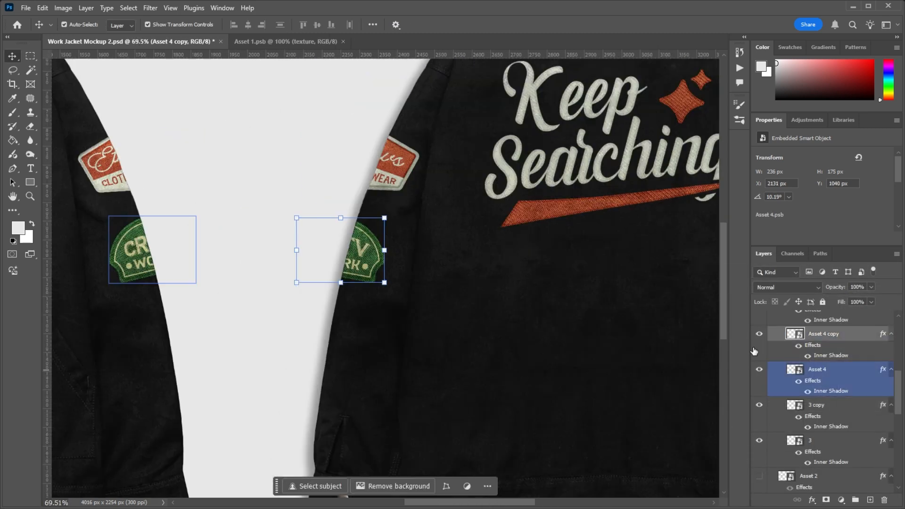
pyautogui.rightClick(842, 417)
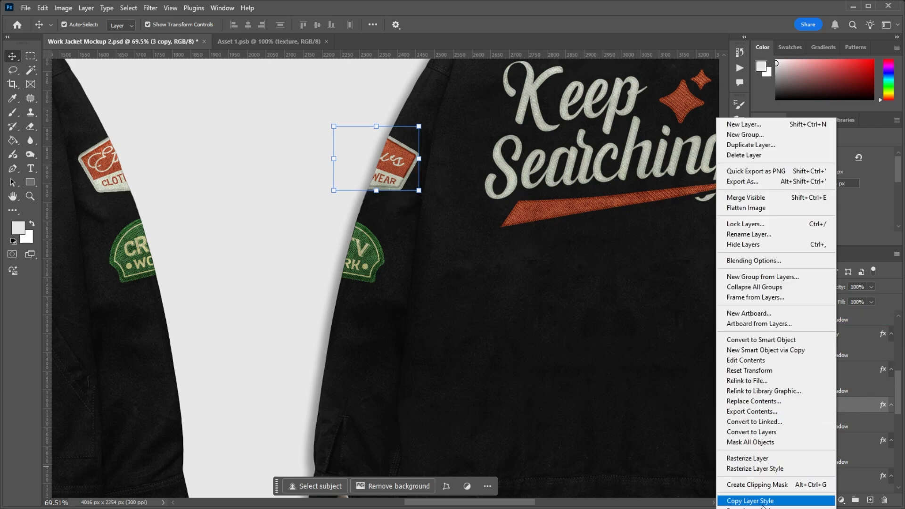
pyautogui.click(762, 500)
pyautogui.click(97, 169)
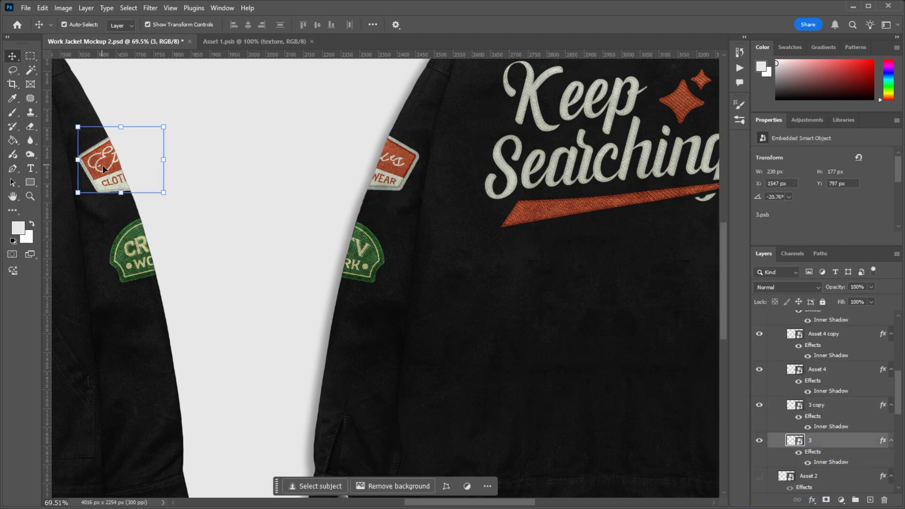
pyautogui.rightClick(824, 446)
pyautogui.click(810, 421)
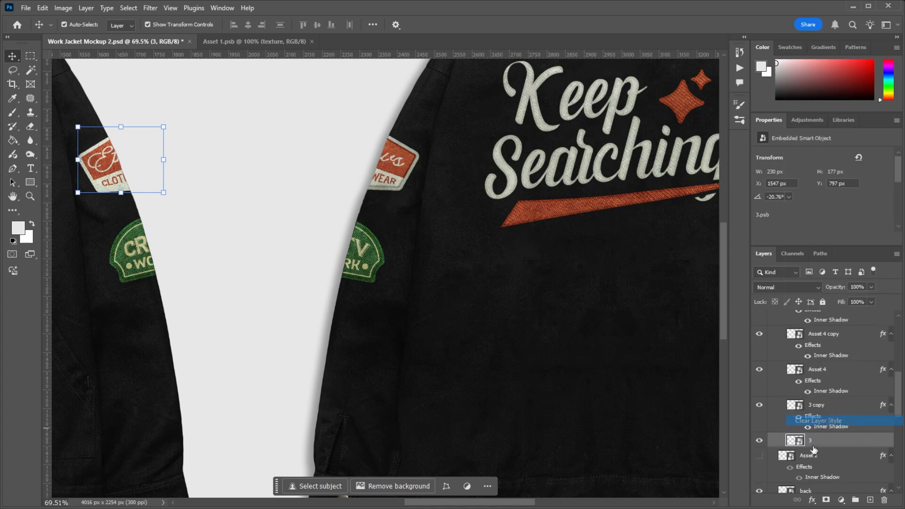
pyautogui.rightClick(811, 440)
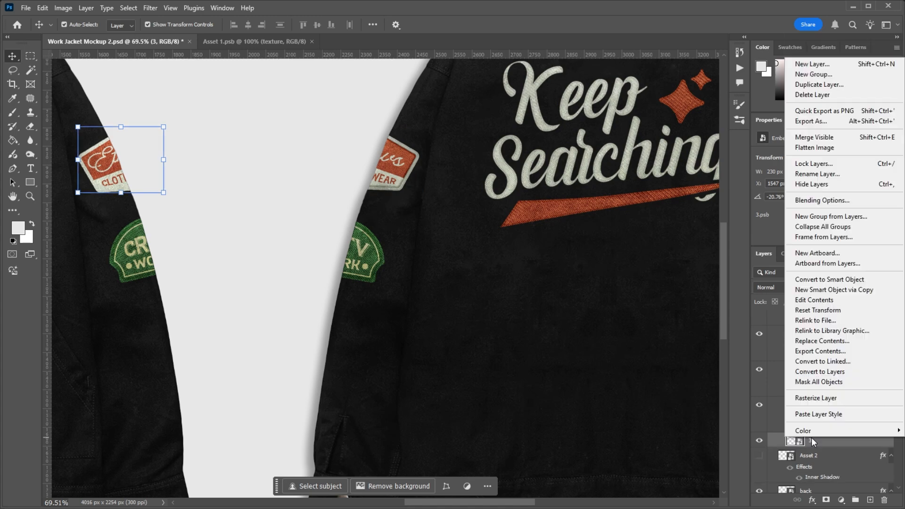
pyautogui.click(822, 413)
pyautogui.scroll(4, 125, 198)
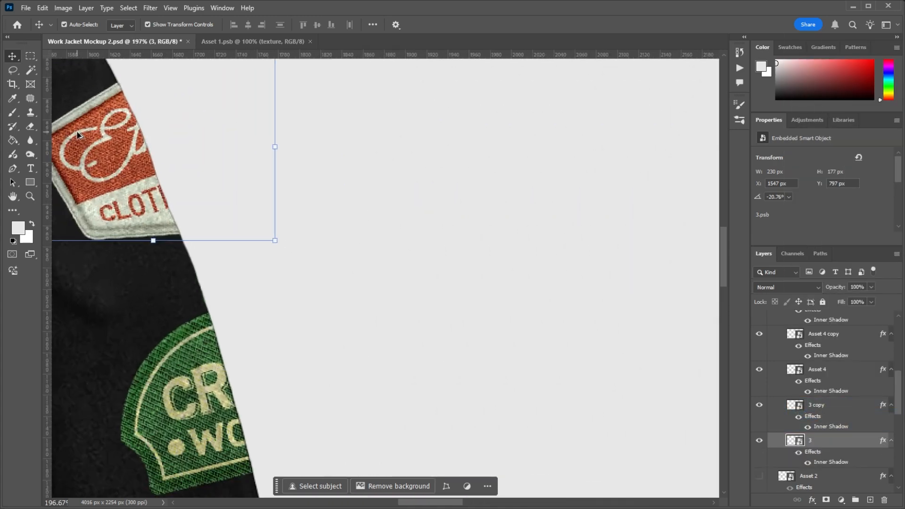
# Step: Replace the layer style of the green sleeve patch on the jacket front (Asset 4) with the style copied from 3 copy
pyautogui.scroll(-5, 285, 180)
pyautogui.click(843, 370)
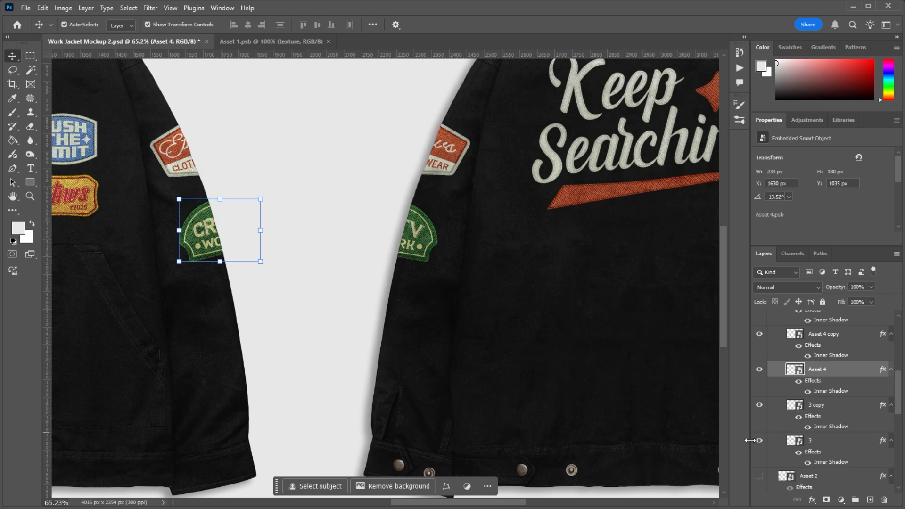
pyautogui.rightClick(845, 370)
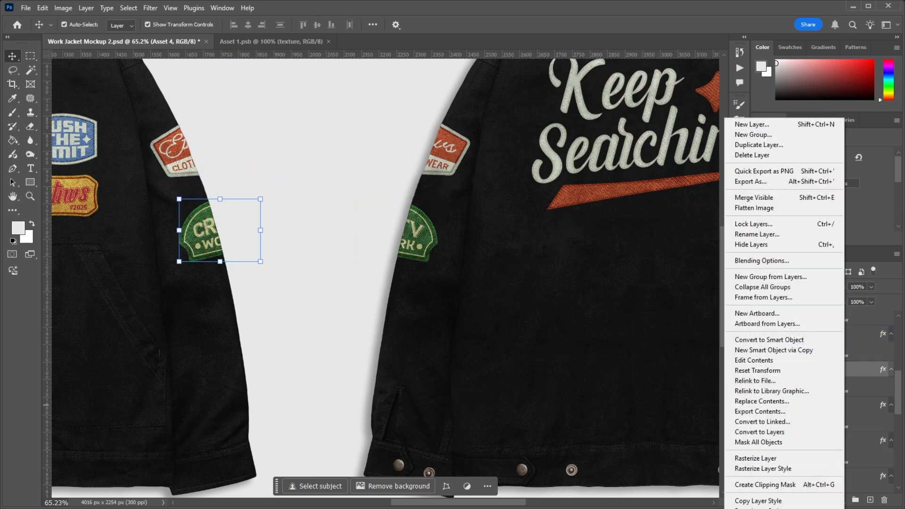
pyautogui.click(823, 373)
pyautogui.rightClick(824, 374)
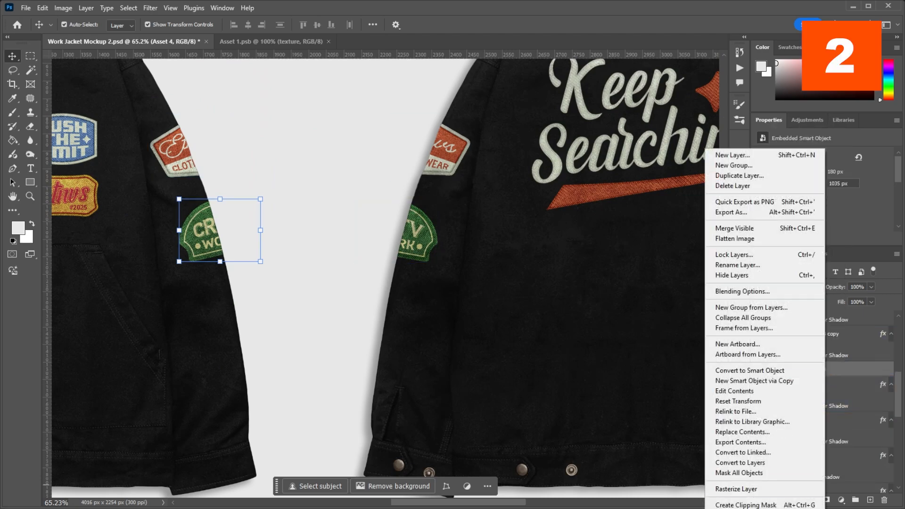
pyautogui.press('Escape')
# Step: Set the Inner Shadow of the green front sleeve patch (Asset 4) to size 32 px and choke 15%
pyautogui.scroll(5, 282, 252)
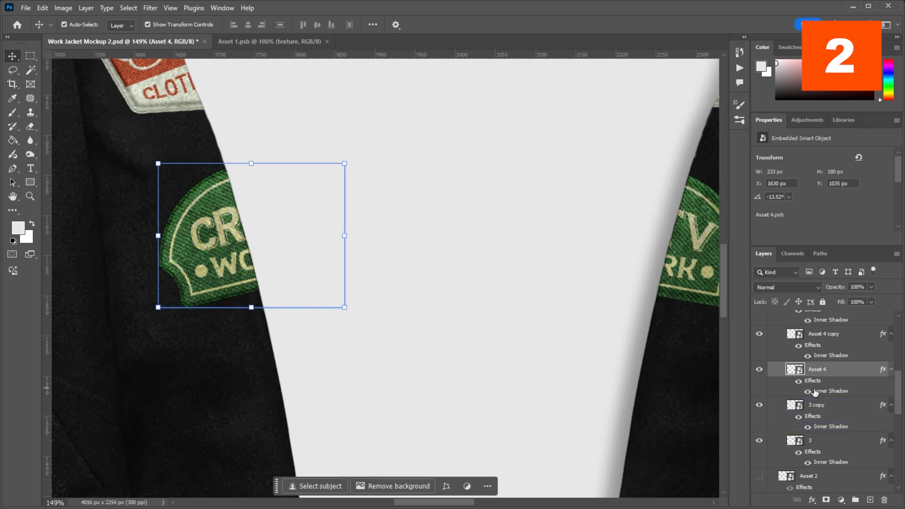
pyautogui.doubleClick(830, 390)
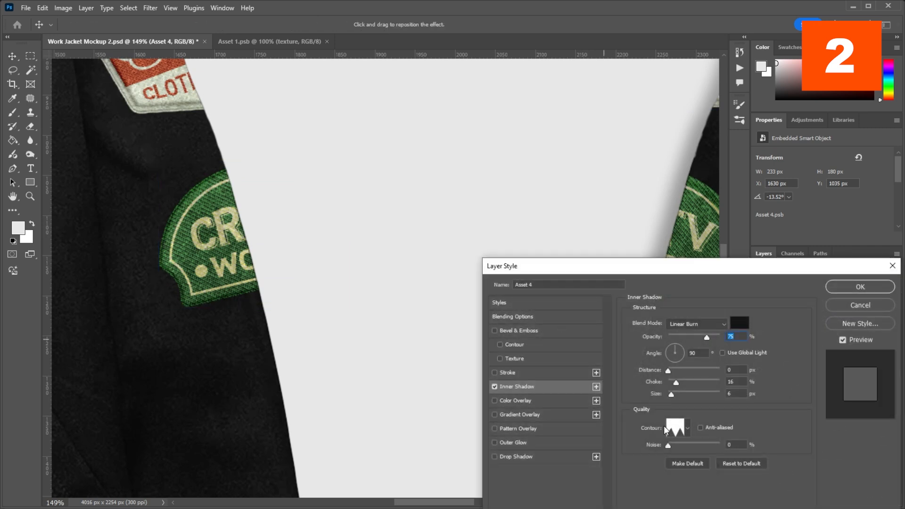
pyautogui.moveTo(669, 395); pyautogui.dragTo(677, 396)
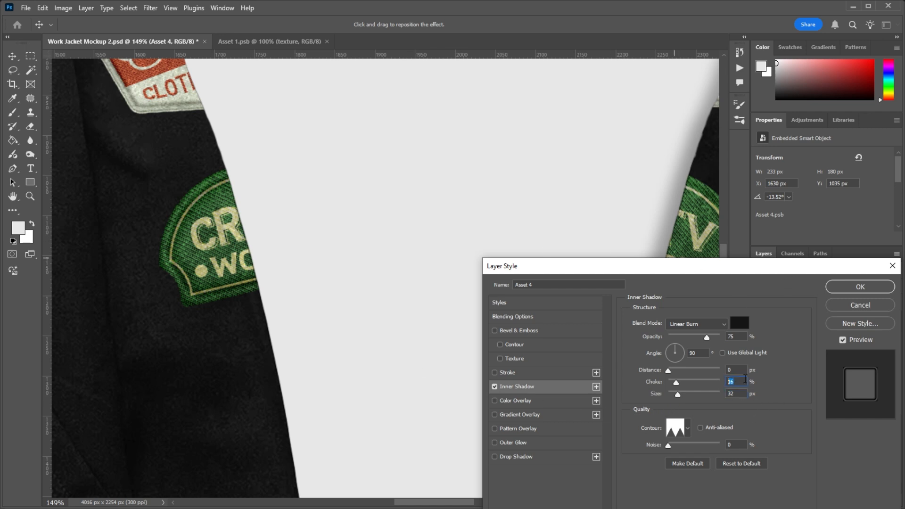
pyautogui.write('15')
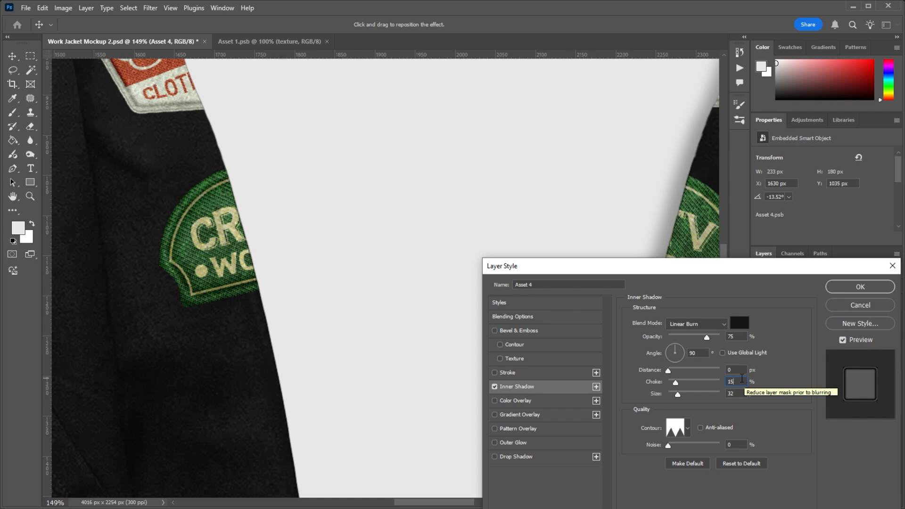
pyautogui.click(870, 290)
# Step: Copy Asset 4's layer style and replace the style of the green sleeve patch on the jacket back (Asset 4 copy) with it
pyautogui.rightClick(828, 371)
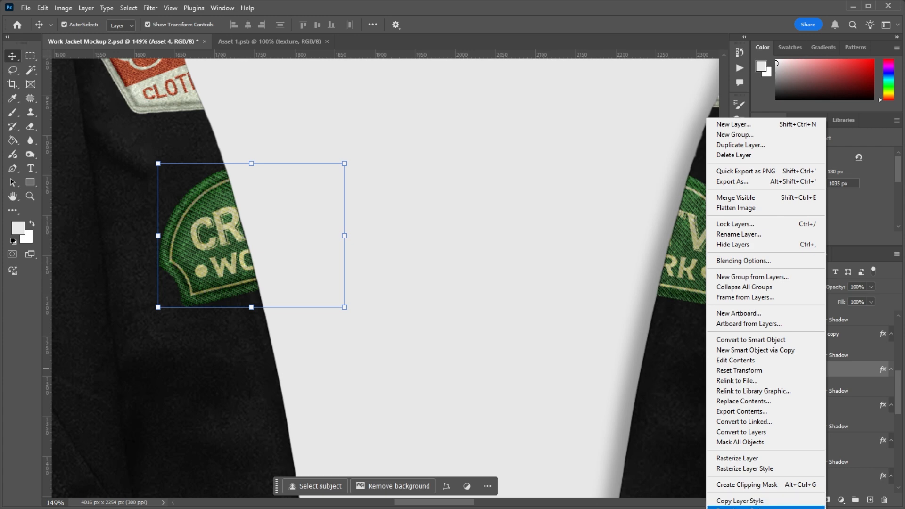
pyautogui.click(745, 507)
pyautogui.click(811, 345)
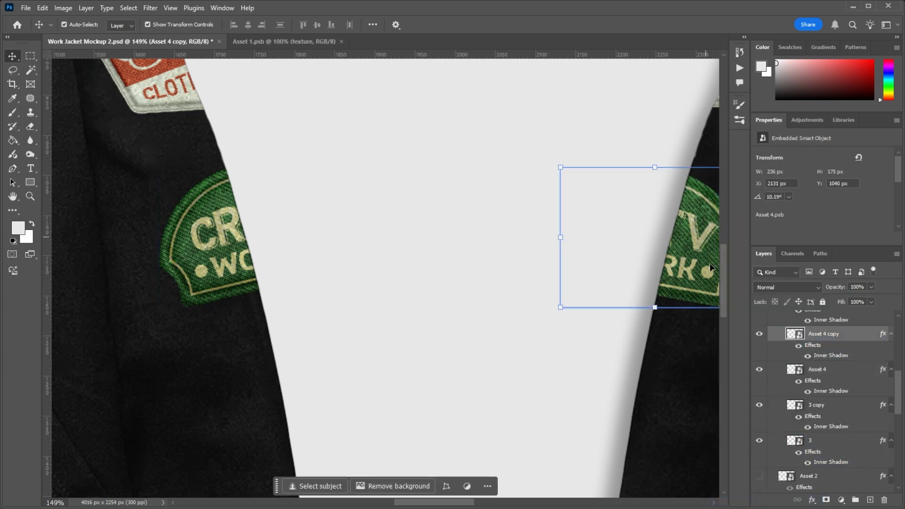
pyautogui.rightClick(823, 338)
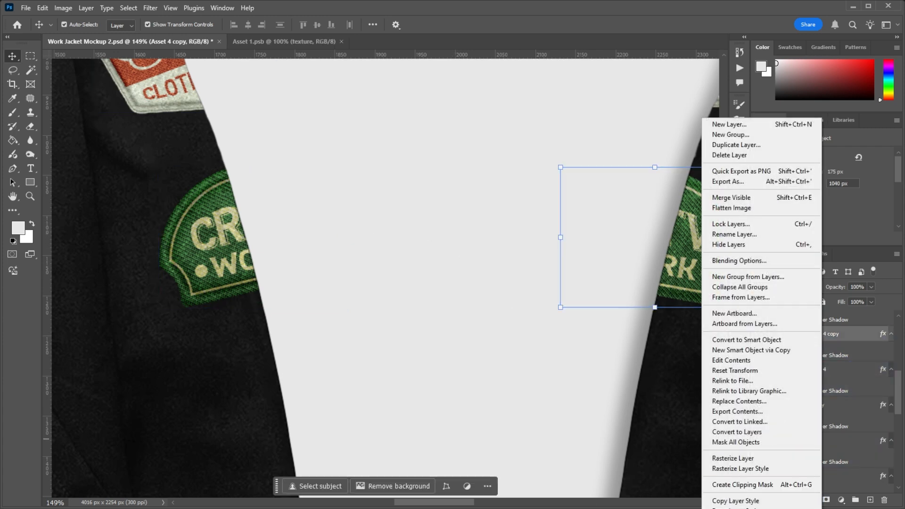
pyautogui.click(754, 507)
pyautogui.click(834, 345)
pyautogui.rightClick(837, 335)
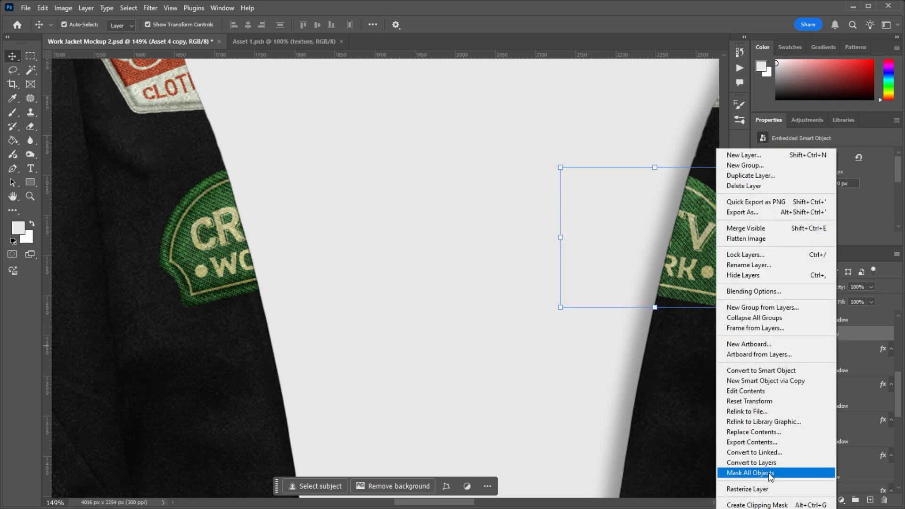
pyautogui.click(749, 471)
pyautogui.scroll(-4, 372, 384)
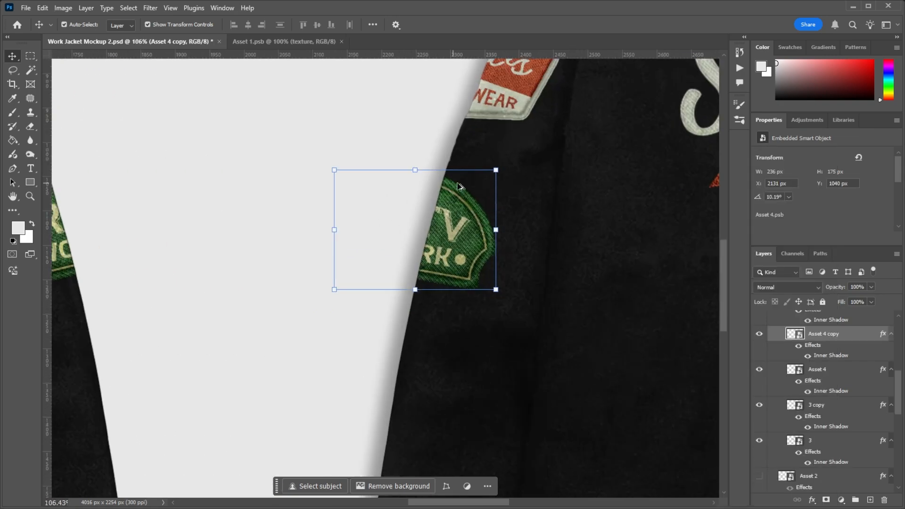
# Step: Set the Inner Shadow of the blue Push The Limit chest patch to 75% opacity, 16% choke and 6 px size
pyautogui.scroll(-3, 436, 286)
pyautogui.scroll(4, 382, 201)
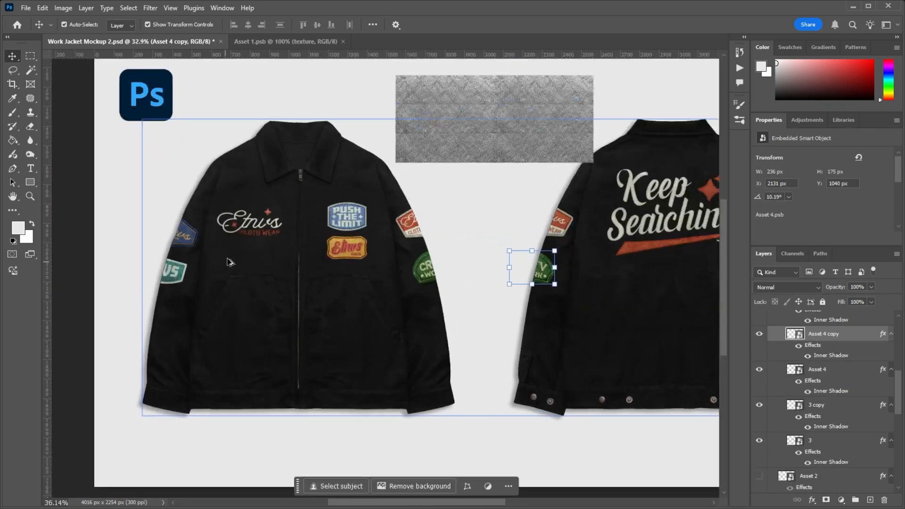
pyautogui.scroll(1, 381, 201)
pyautogui.click(266, 269)
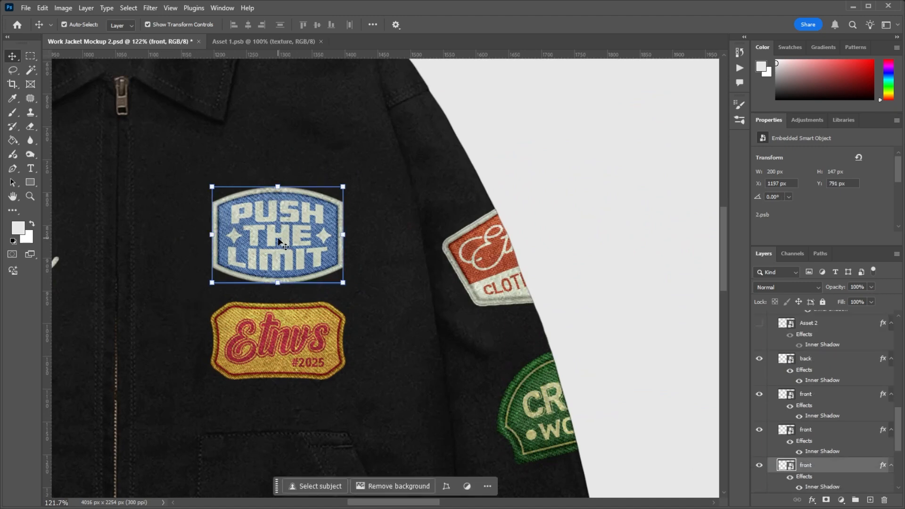
pyautogui.doubleClick(812, 490)
pyautogui.moveTo(677, 394); pyautogui.dragTo(671, 393)
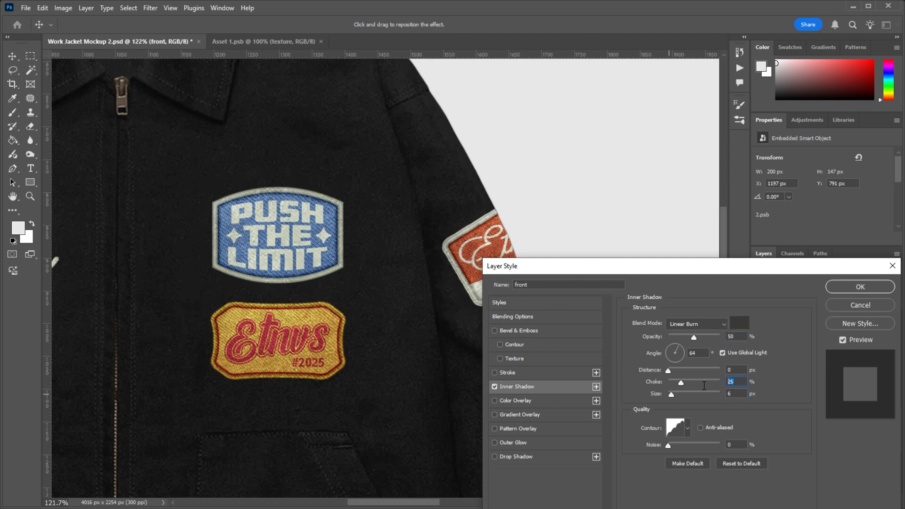
pyautogui.write('15')
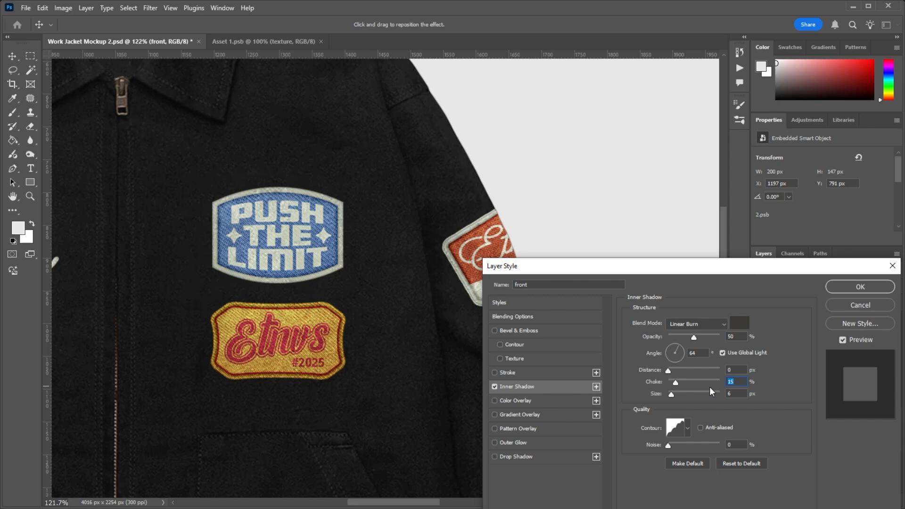
pyautogui.write('16')
pyautogui.write('75')
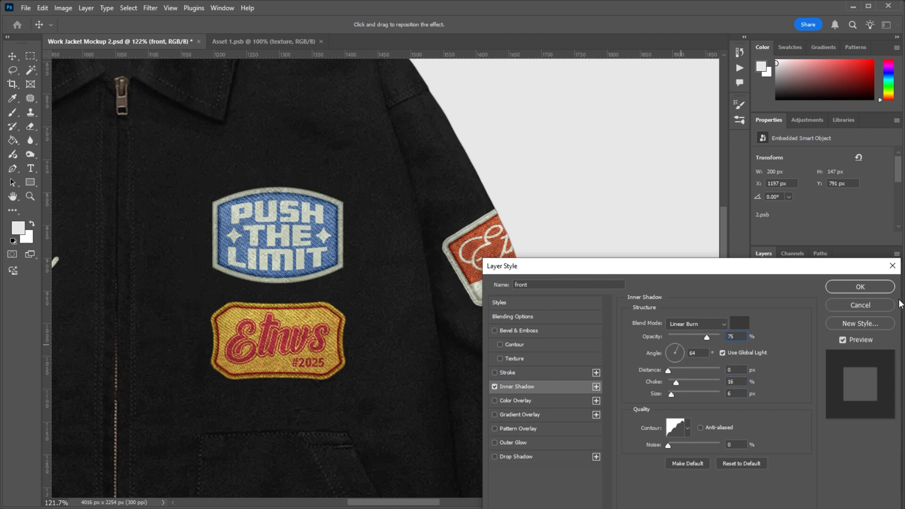
pyautogui.click(880, 290)
# Step: Inspect the smart object contents of the white Etnvs Cloth Wear chest logo up close and close them again
pyautogui.scroll(-3, 529, 198)
pyautogui.scroll(4, 173, 235)
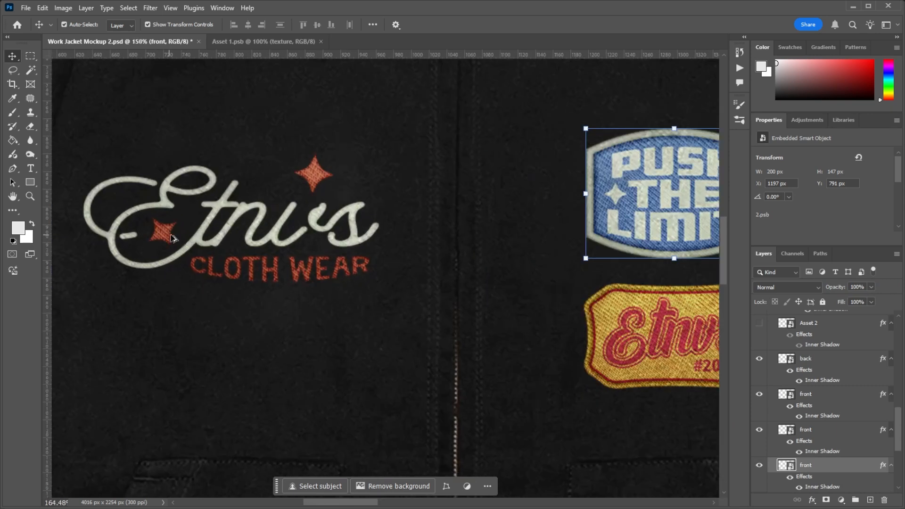
pyautogui.click(254, 217)
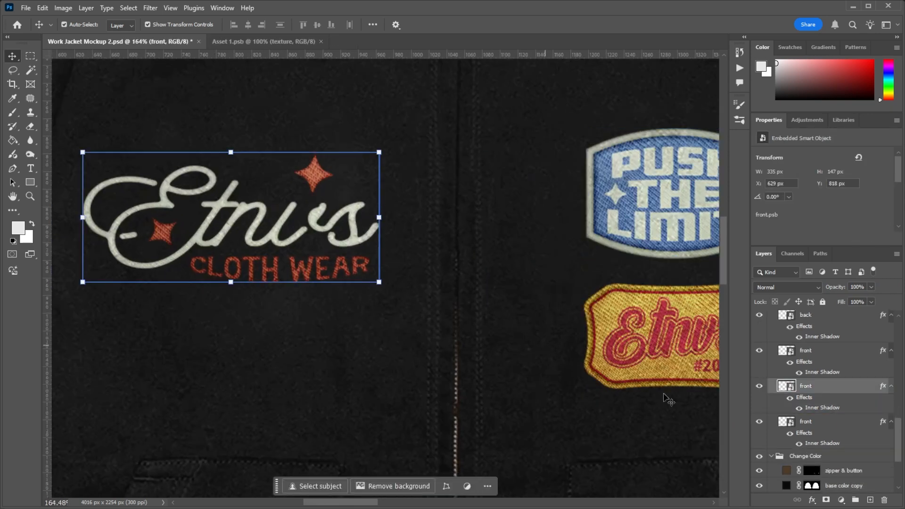
pyautogui.doubleClick(782, 387)
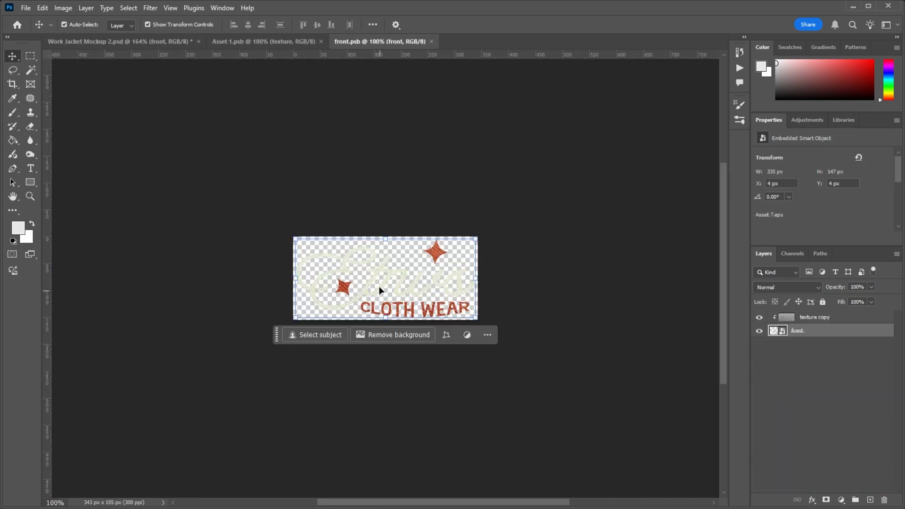
pyautogui.scroll(3, 380, 289)
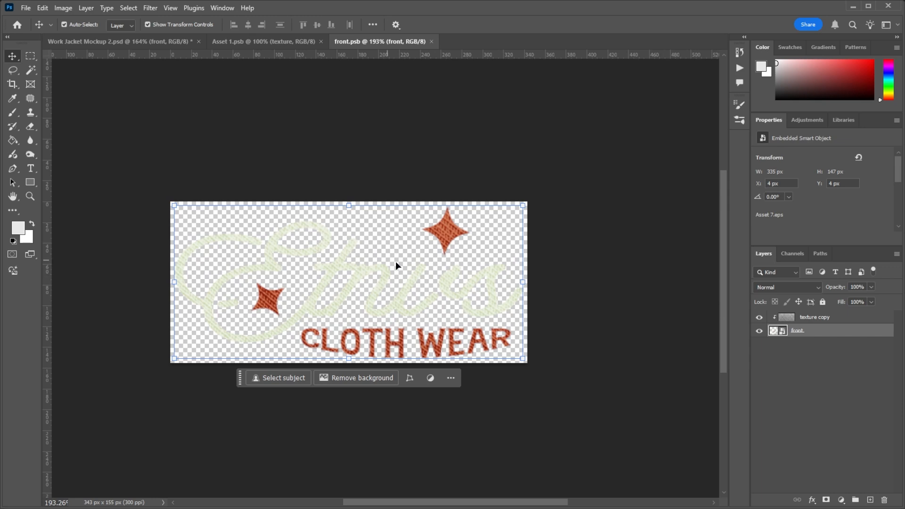
pyautogui.click(431, 41)
# Step: Clear the layer style of the white Etnvs Cloth Wear chest logo (front) and paste the copied patch style onto it
pyautogui.scroll(-3, 373, 199)
pyautogui.scroll(3, 319, 247)
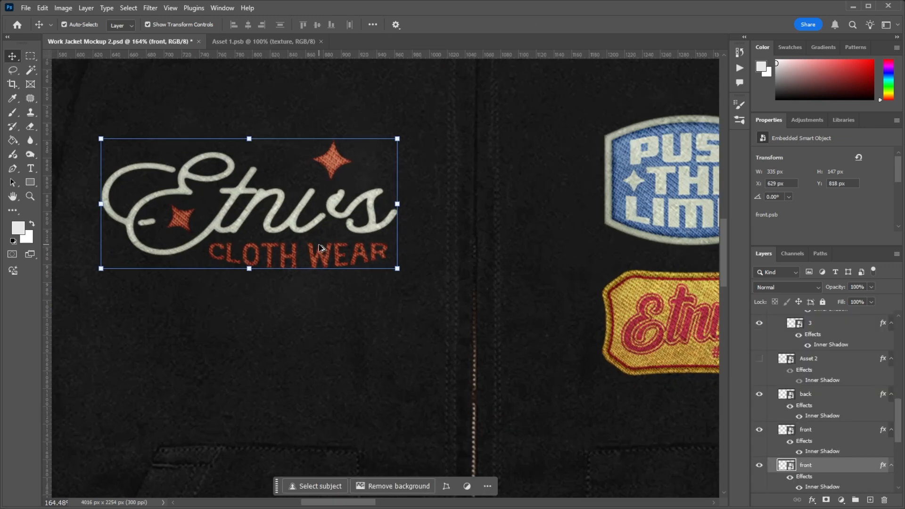
pyautogui.doubleClick(829, 490)
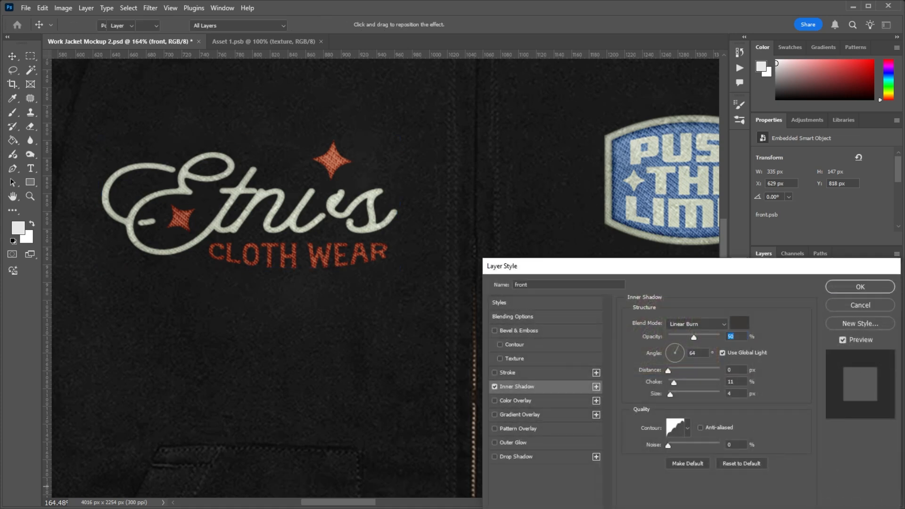
pyautogui.press('Return')
pyautogui.rightClick(819, 490)
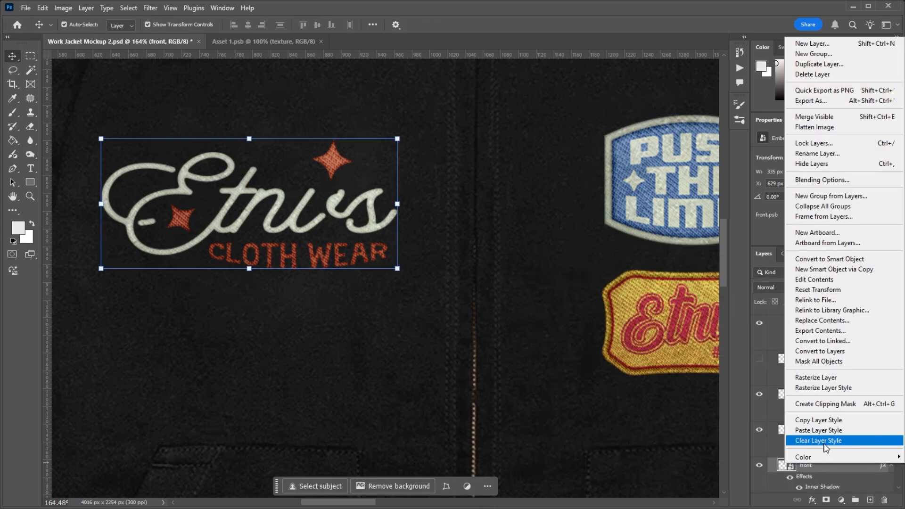
pyautogui.click(820, 439)
pyautogui.rightClick(809, 467)
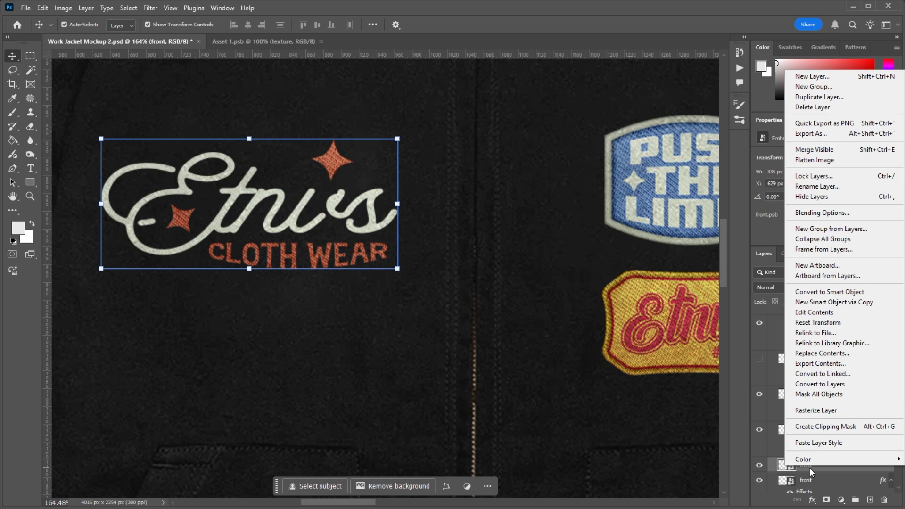
pyautogui.click(825, 443)
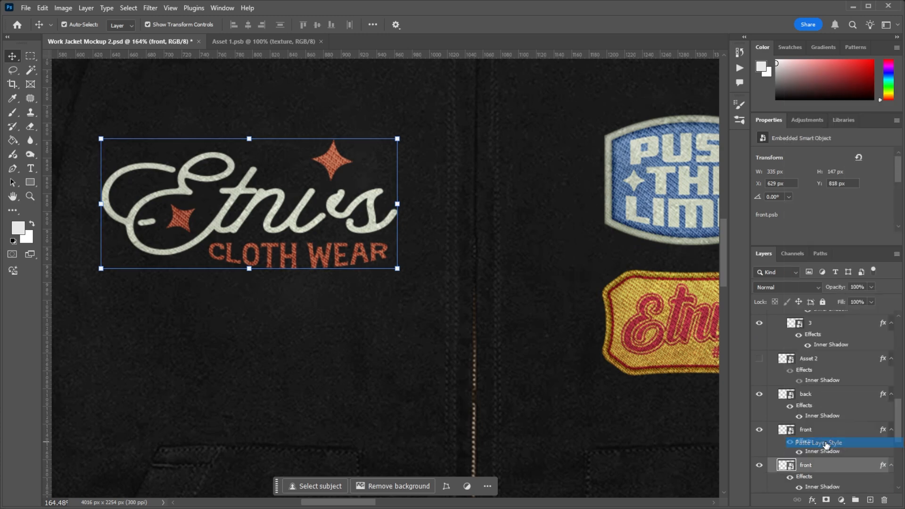
# Step: Set the Inner Shadow size of the white Etnvs Cloth Wear chest logo to 4 px
pyautogui.doubleClick(815, 488)
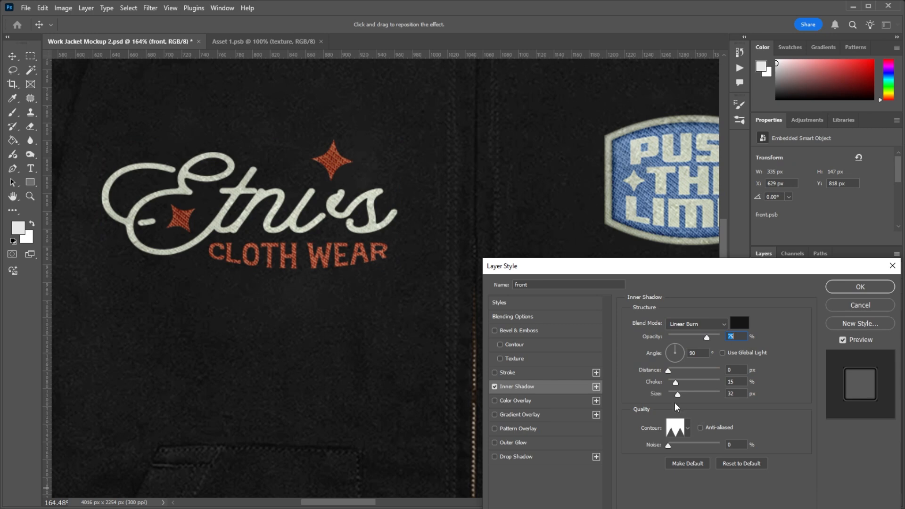
pyautogui.moveTo(679, 398)
pyautogui.mouseDown()
pyautogui.moveTo(688, 400)
pyautogui.moveTo(672, 402)
pyautogui.mouseUp()
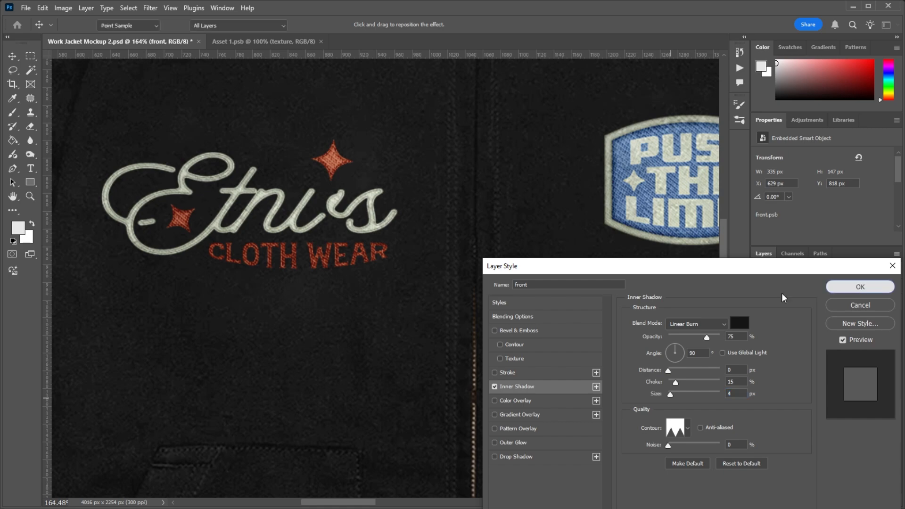
pyautogui.click(860, 286)
pyautogui.scroll(5, 229, 196)
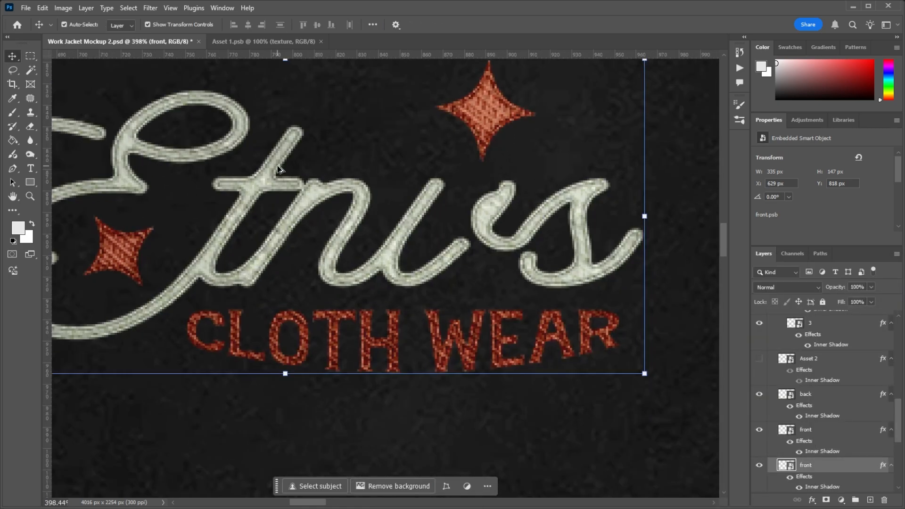
pyautogui.scroll(-8, 279, 169)
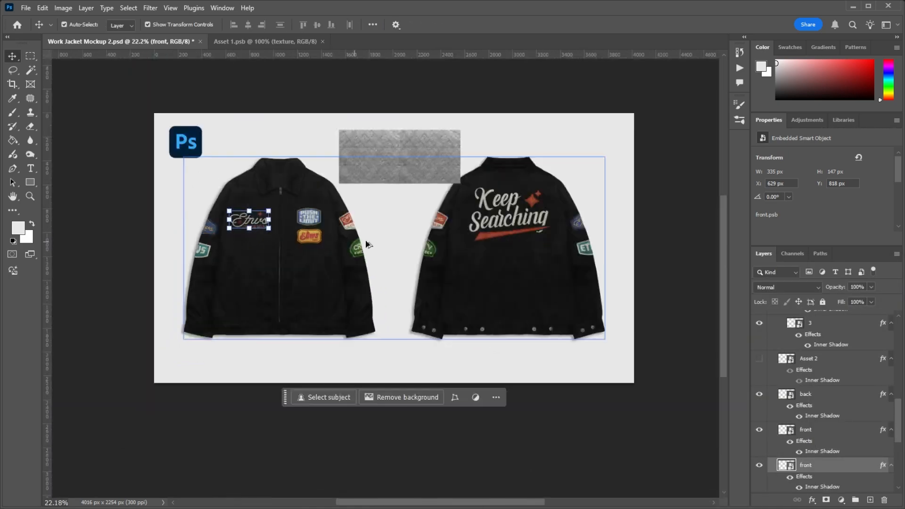
# Step: Clear the layer style of the Keep Searching artwork on the jacket back and paste the copied patch style onto it
pyautogui.scroll(4, 480, 211)
pyautogui.click(480, 212)
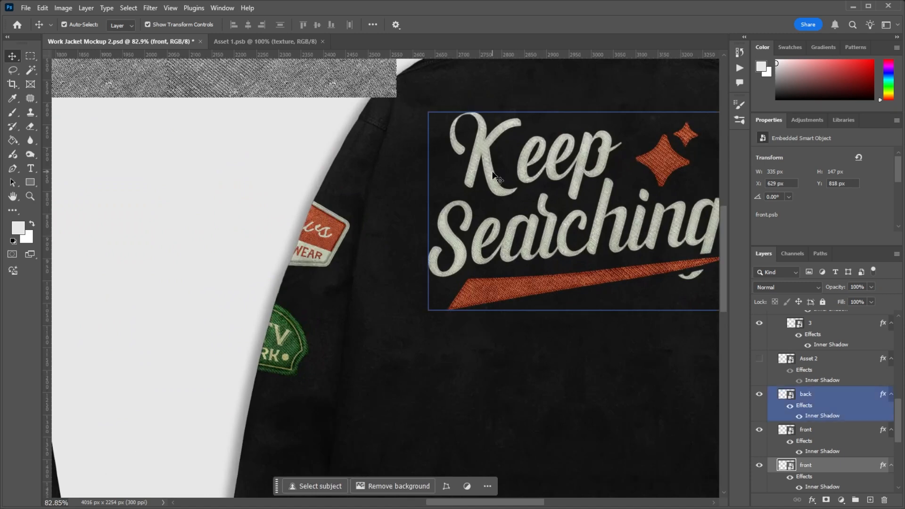
pyautogui.rightClick(810, 397)
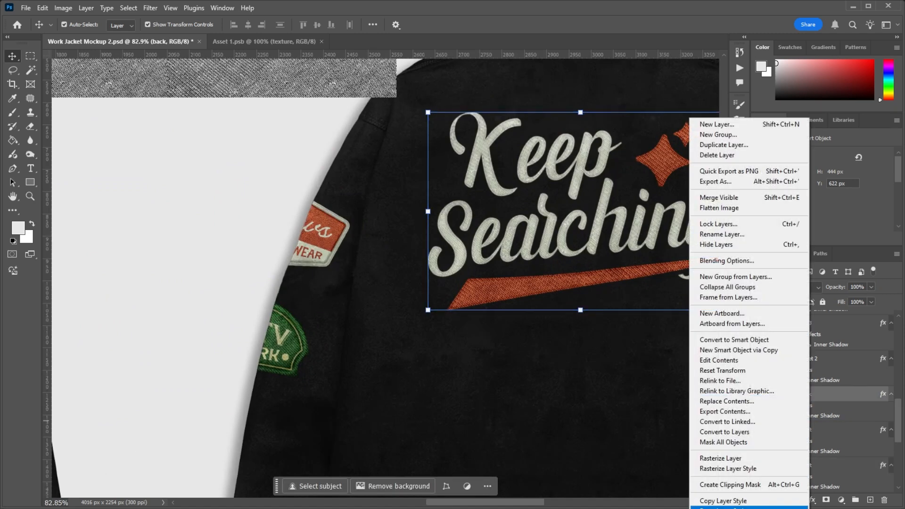
pyautogui.click(723, 500)
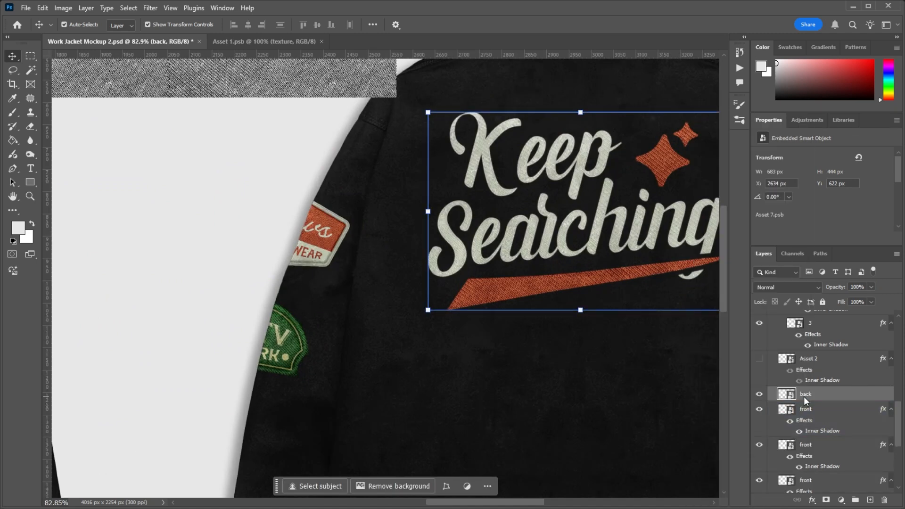
pyautogui.rightClick(804, 397)
pyautogui.click(823, 372)
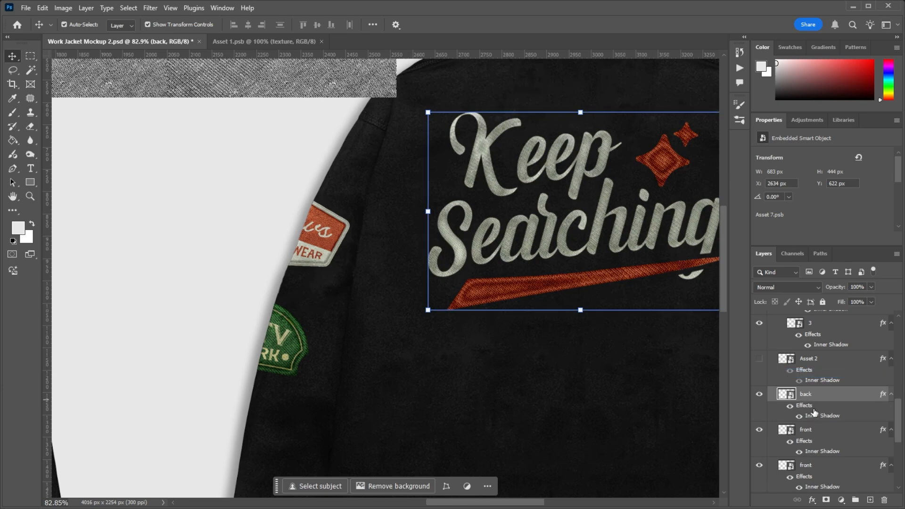
# Step: Set the Inner Shadow size of the Keep Searching back artwork to 9 px
pyautogui.scroll(-2, 368, 263)
pyautogui.scroll(5, 492, 263)
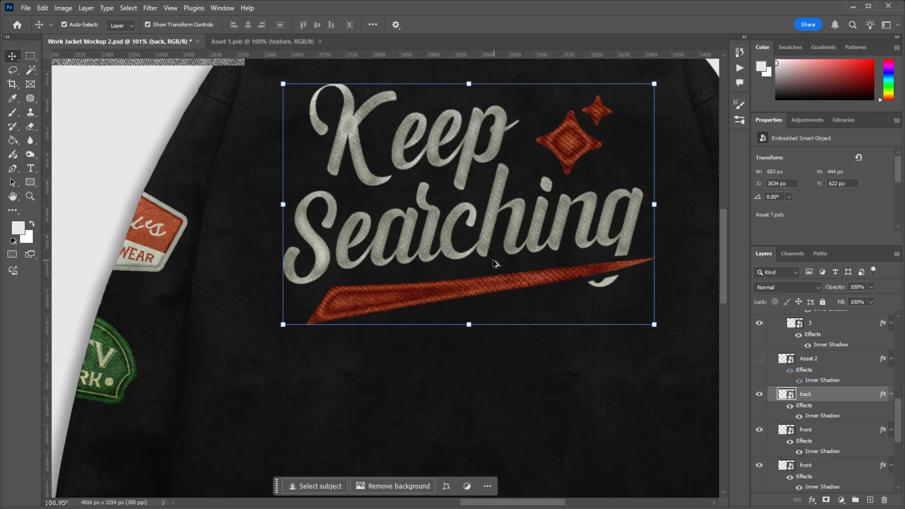
pyautogui.moveTo(884, 366); pyautogui.dragTo(815, 423)
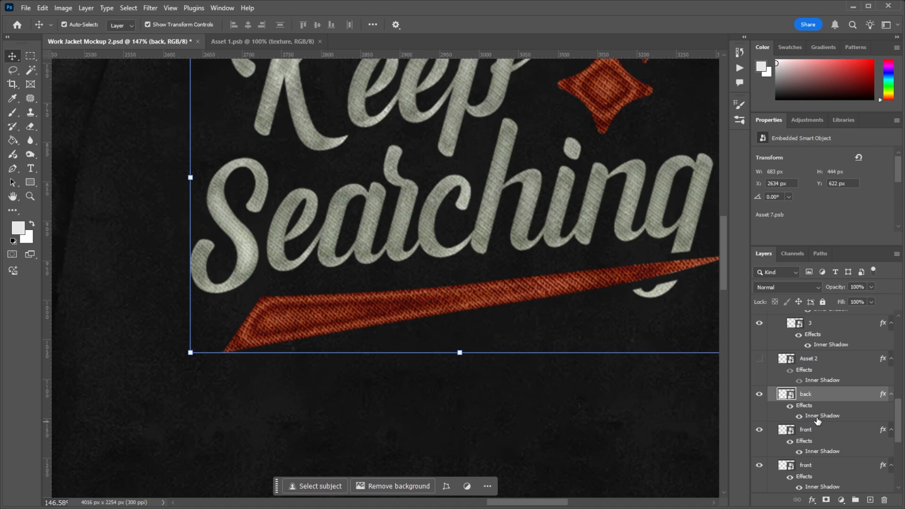
pyautogui.doubleClick(818, 420)
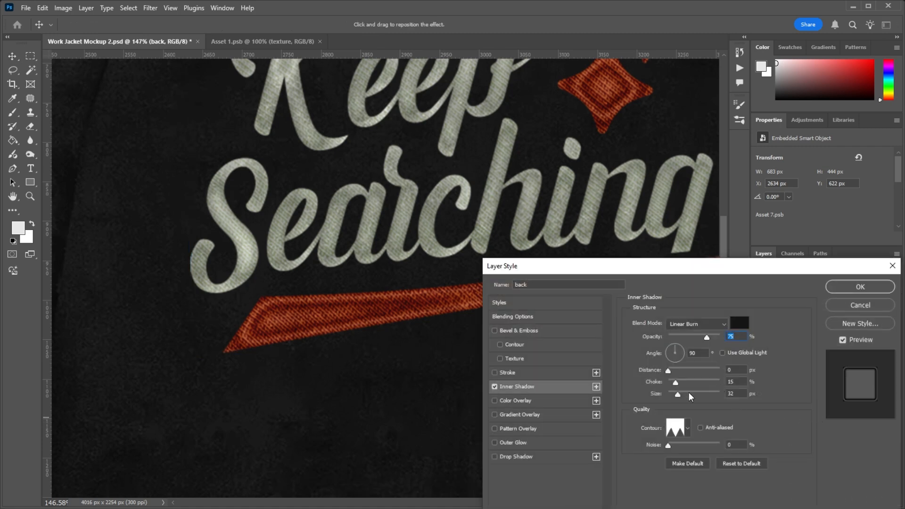
pyautogui.moveTo(679, 399); pyautogui.dragTo(676, 401)
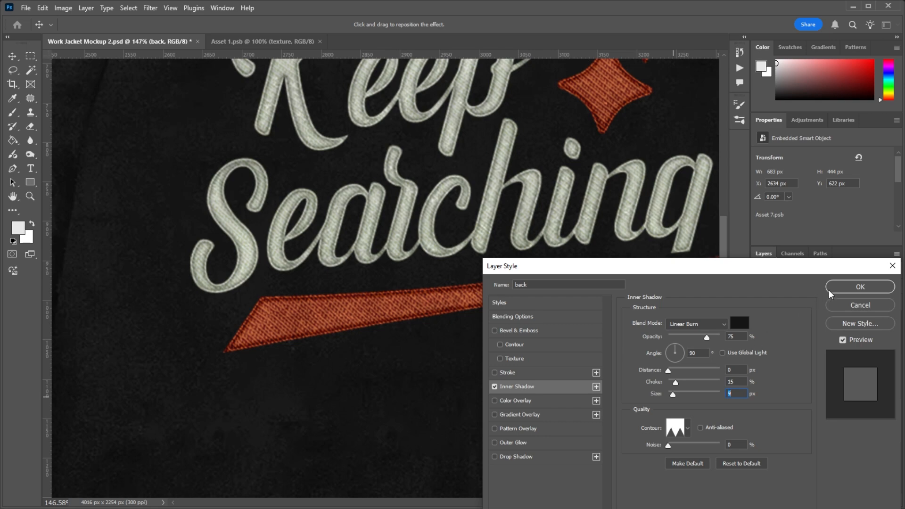
pyautogui.click(842, 289)
# Step: Examine the stitched edges of the Keep Searching artwork up close and compare both jackets as a whole
pyautogui.scroll(-3, 615, 264)
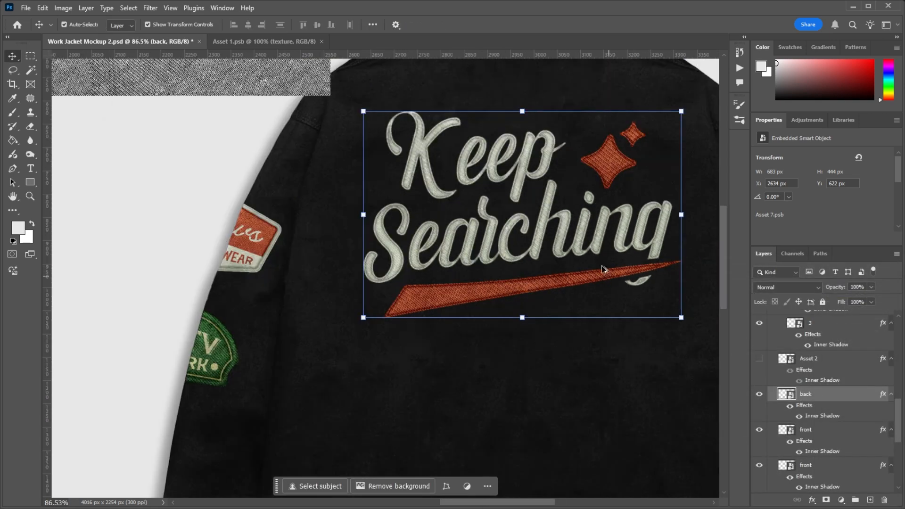
pyautogui.scroll(2, 652, 239)
pyautogui.scroll(-2, 652, 239)
pyautogui.scroll(5, 482, 180)
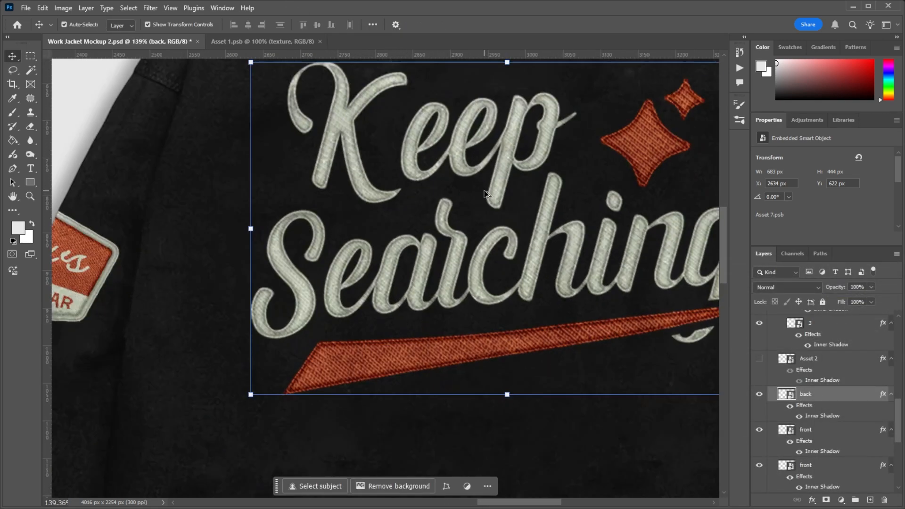
pyautogui.scroll(-3, 483, 179)
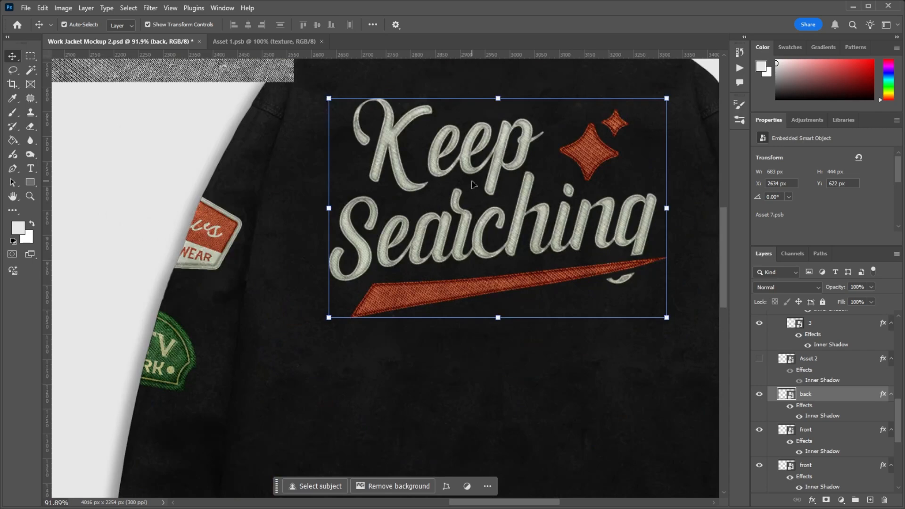
pyautogui.scroll(-4, 473, 184)
pyautogui.scroll(2, 333, 202)
pyautogui.scroll(-3, 351, 188)
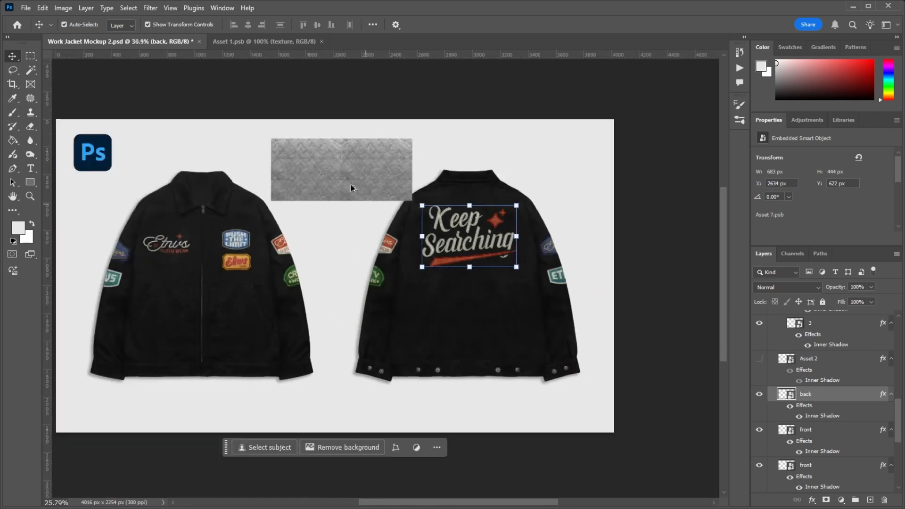
# Step: Examine the grey denim texture swatch up close and the texture overlay inside Asset 3 copy's smart object
pyautogui.scroll(5, 351, 188)
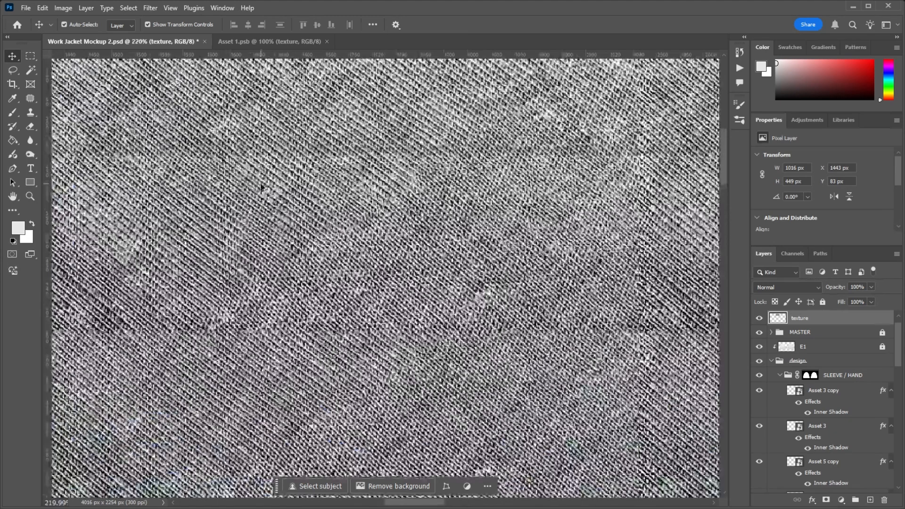
pyautogui.scroll(-8, 261, 187)
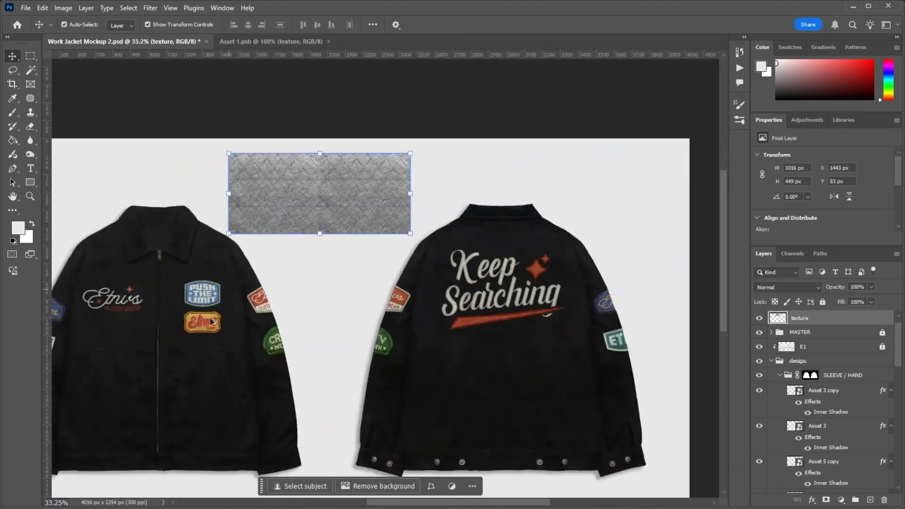
pyautogui.scroll(3, 197, 285)
pyautogui.scroll(-3, 348, 105)
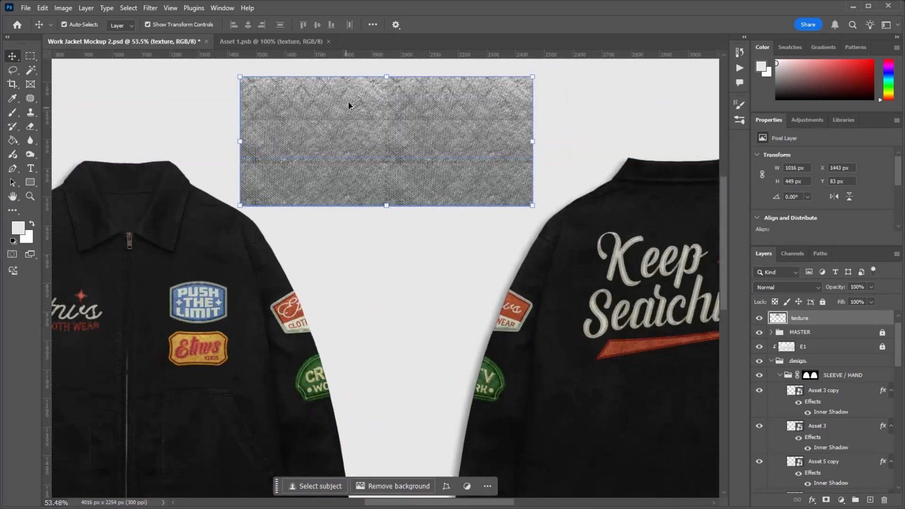
pyautogui.moveTo(800, 318); pyautogui.dragTo(807, 412)
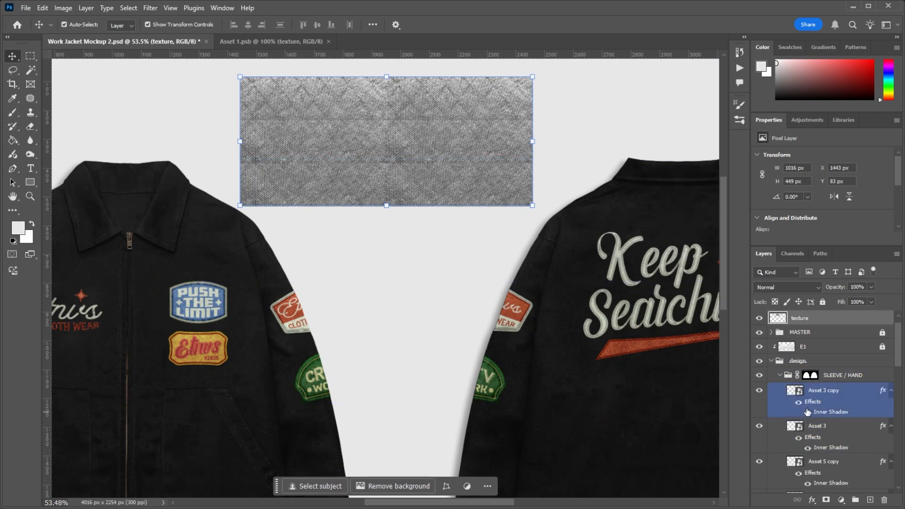
pyautogui.doubleClick(796, 391)
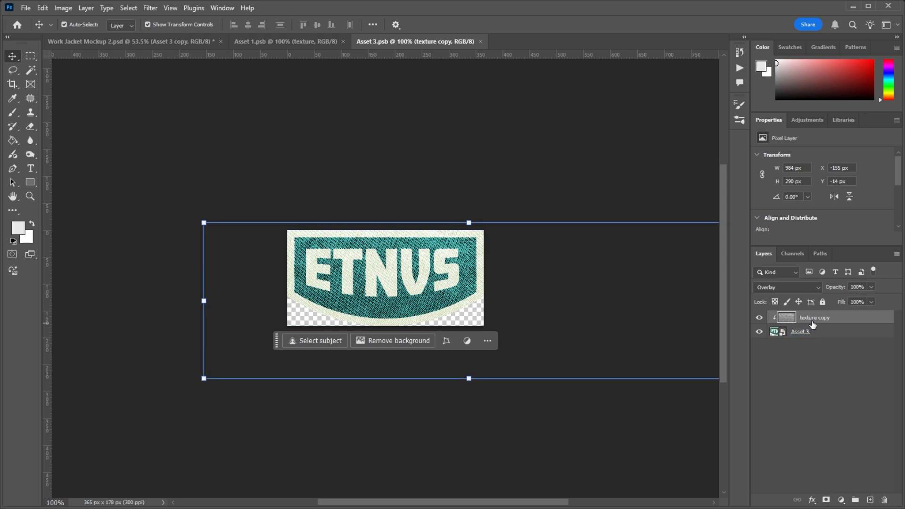
# Step: Close the Asset 3.psb and Asset 1.psb smart object documents and save the jacket mockup
pyautogui.click(480, 42)
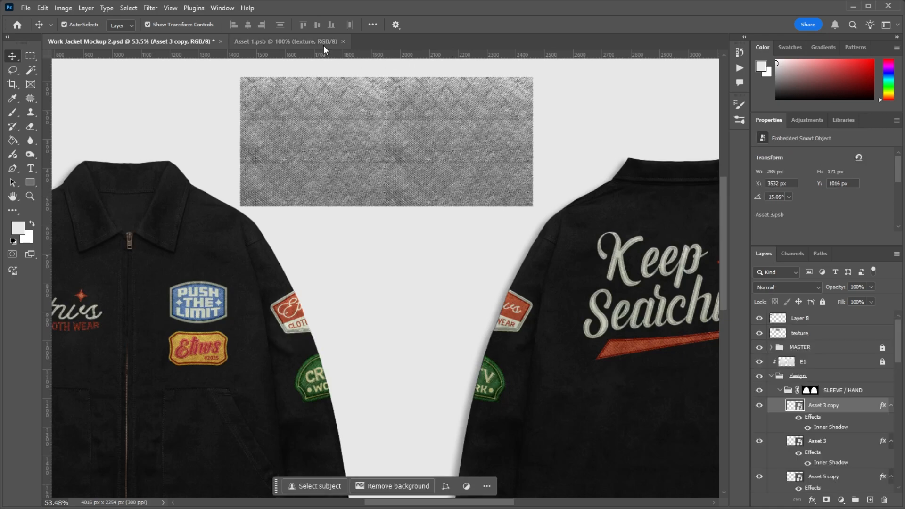
pyautogui.click(347, 41)
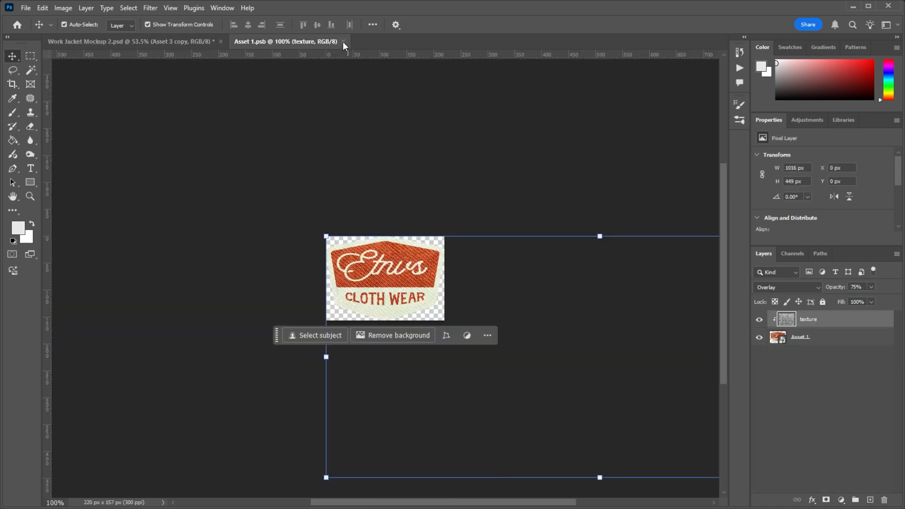
pyautogui.click(343, 41)
pyautogui.click(374, 159)
pyautogui.scroll(-3, 374, 160)
pyautogui.scroll(2, 374, 163)
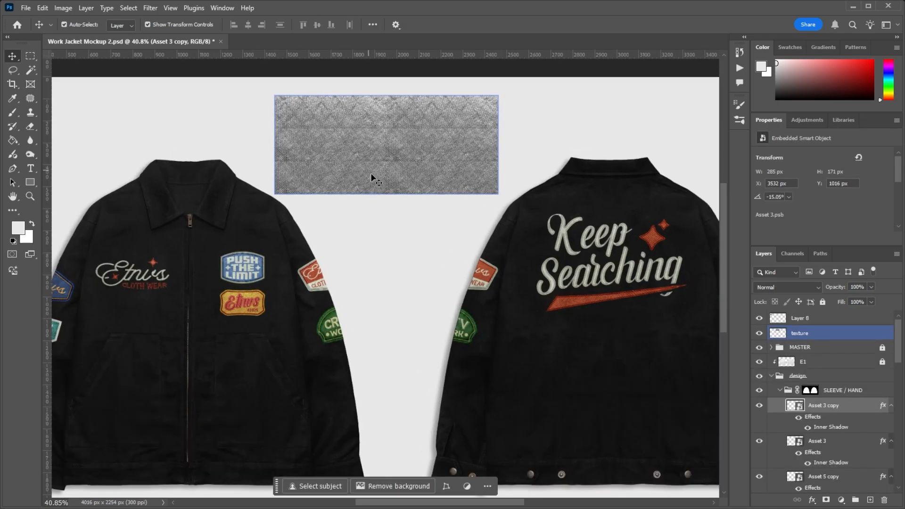
pyautogui.hotkey('ctrl', 's')
# Step: Hide the grey denim texture layer between the two jackets and check the finished patches up close
pyautogui.click(374, 177)
pyautogui.scroll(-3, 377, 174)
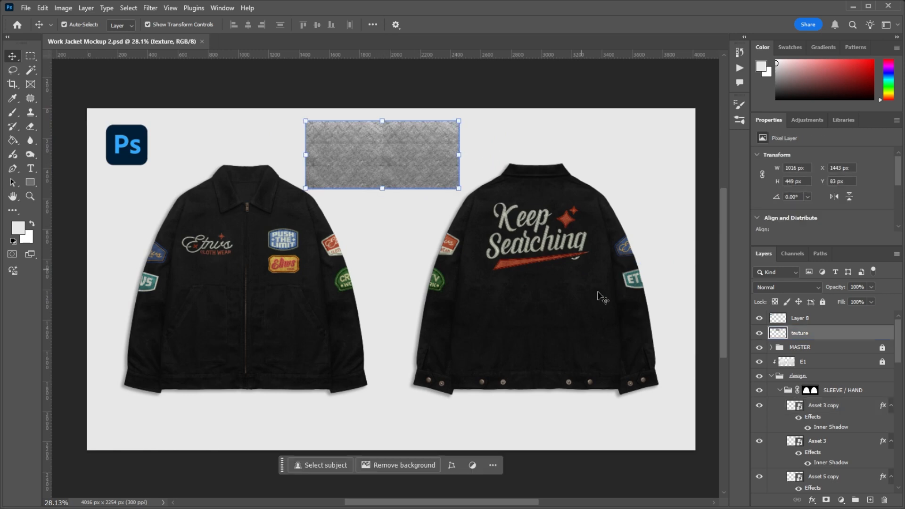
pyautogui.click(758, 333)
pyautogui.scroll(12, 367, 163)
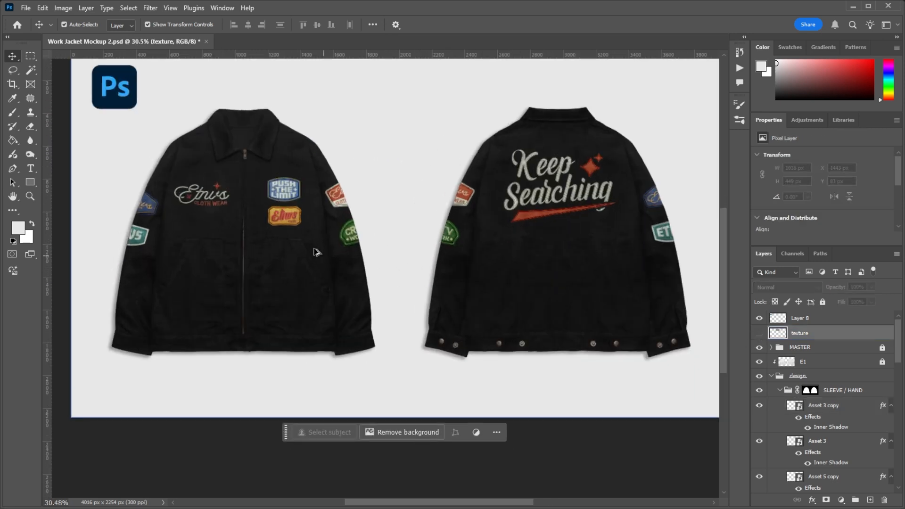
pyautogui.scroll(-6, 324, 181)
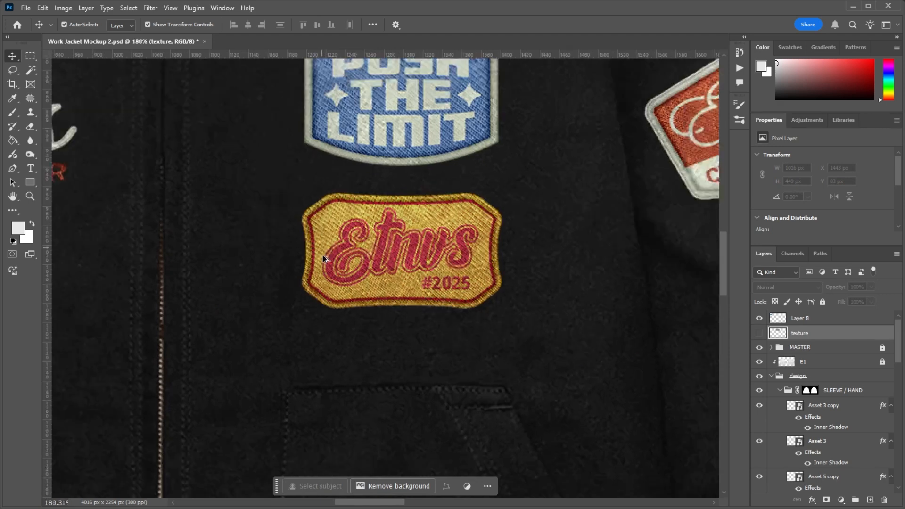
pyautogui.scroll(-10, 367, 198)
# Step: Collapse the design group and review the zipper & button and base color layers in the Change Color group
pyautogui.click(773, 379)
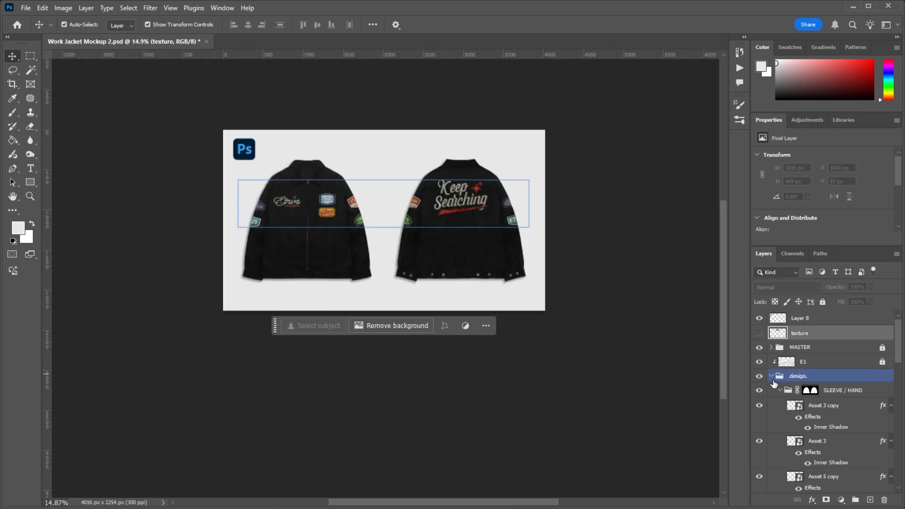
pyautogui.click(771, 376)
pyautogui.click(803, 404)
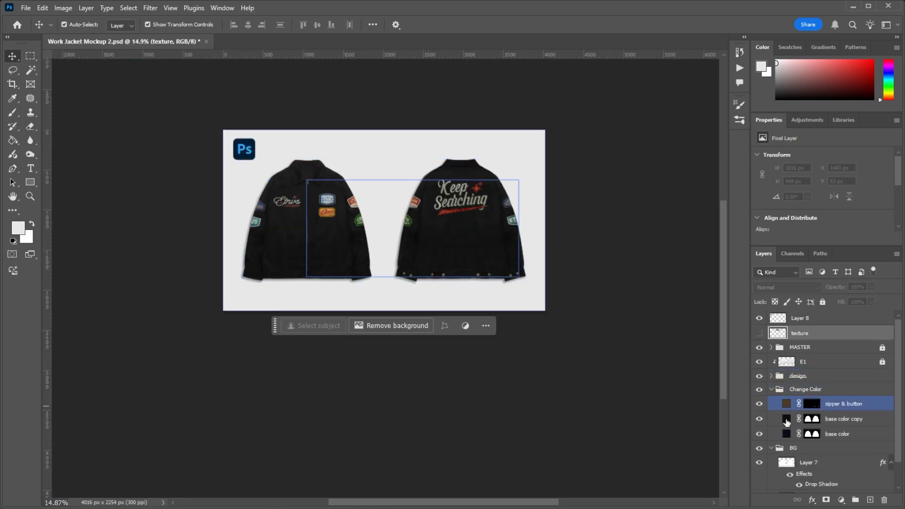
pyautogui.click(802, 417)
pyautogui.scroll(5, 426, 198)
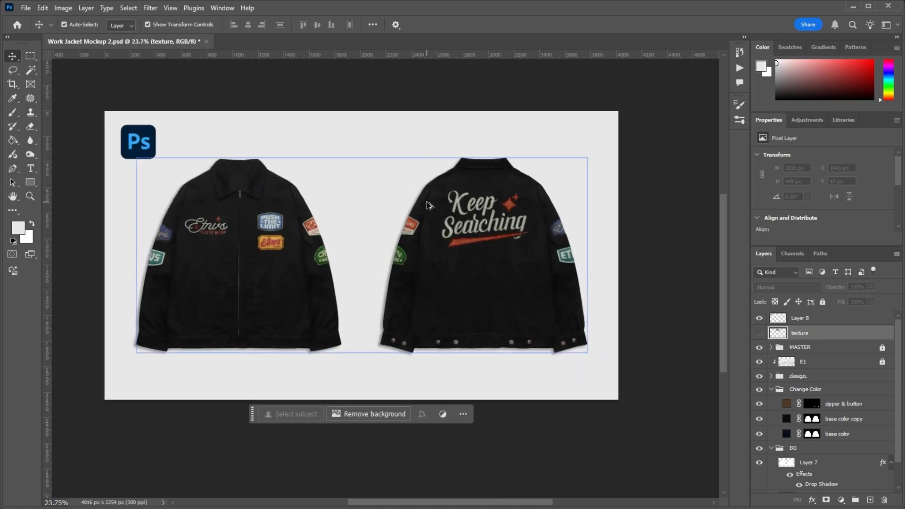
# Step: Check both jackets up close and hide the base color copy layer in the Change Color group
pyautogui.scroll(2, 624, 241)
pyautogui.scroll(-4, 628, 231)
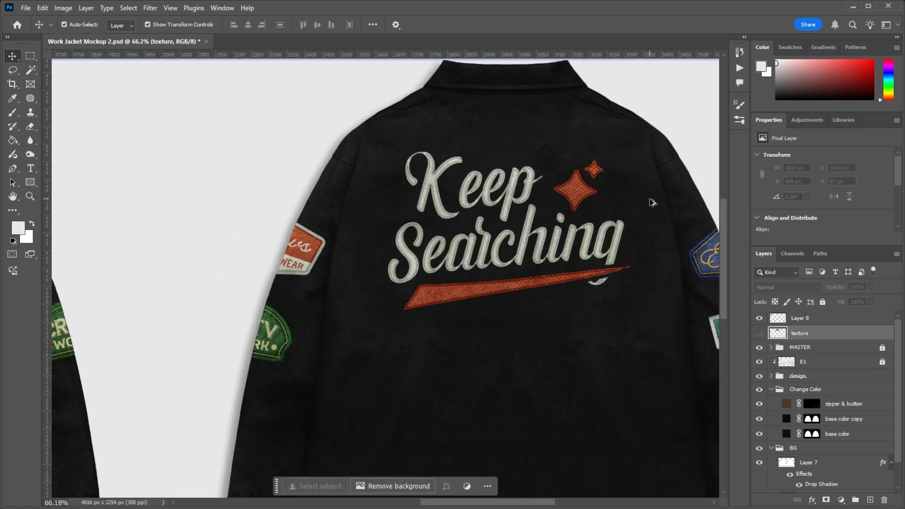
pyautogui.scroll(2, 444, 251)
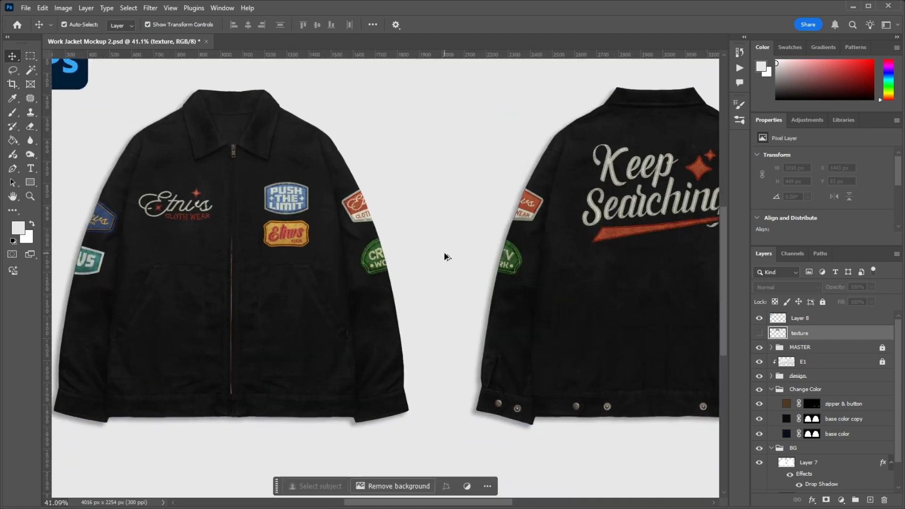
pyautogui.click(786, 434)
pyautogui.click(760, 418)
pyautogui.click(759, 418)
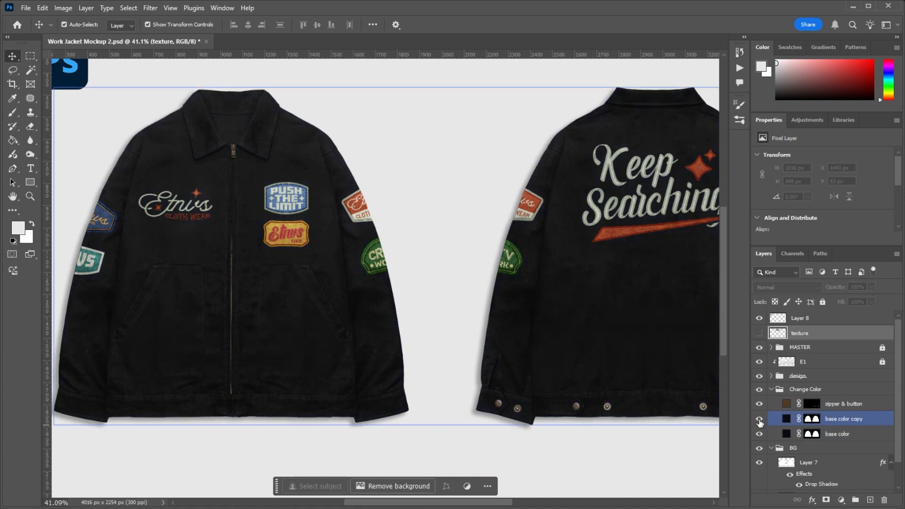
pyautogui.click(759, 419)
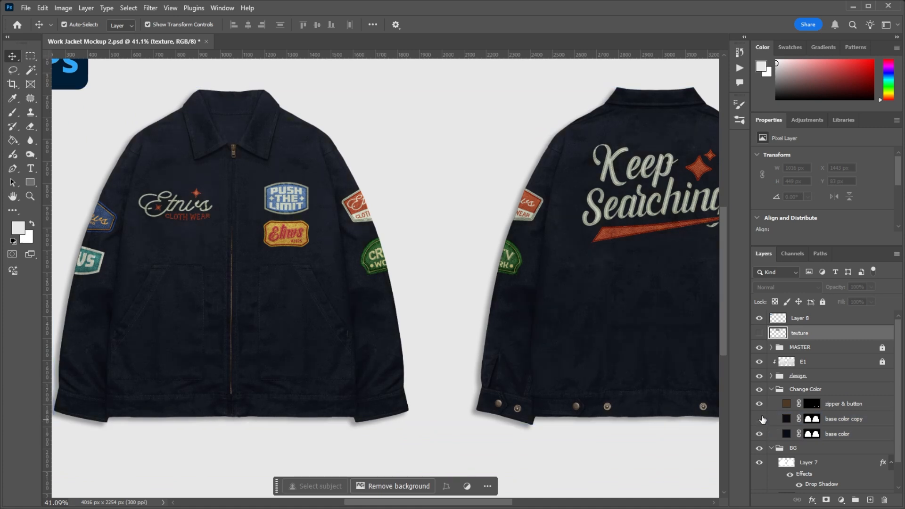
# Step: Try blue, dark brown and black on the base color fill layer, and discard the color change
pyautogui.click(781, 435)
pyautogui.doubleClick(784, 432)
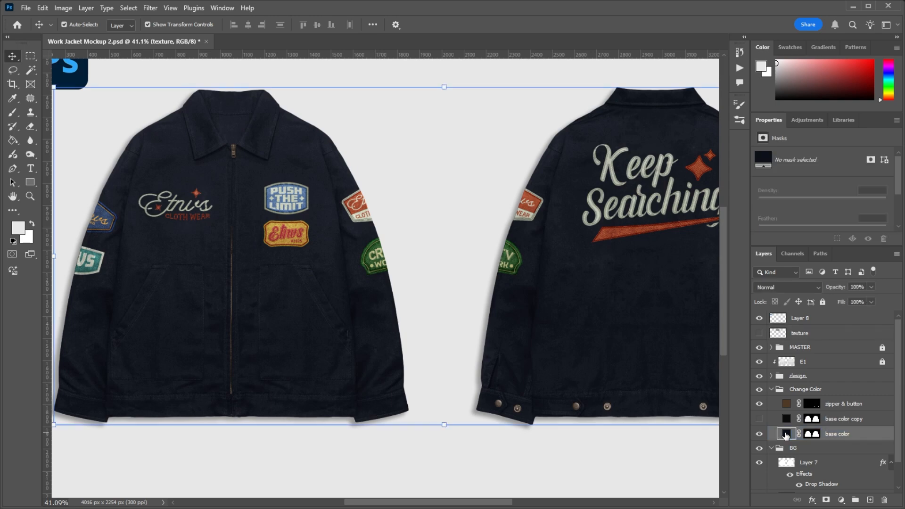
pyautogui.moveTo(581, 394)
pyautogui.mouseDown()
pyautogui.moveTo(584, 466)
pyautogui.moveTo(511, 424)
pyautogui.moveTo(592, 425)
pyautogui.mouseUp()
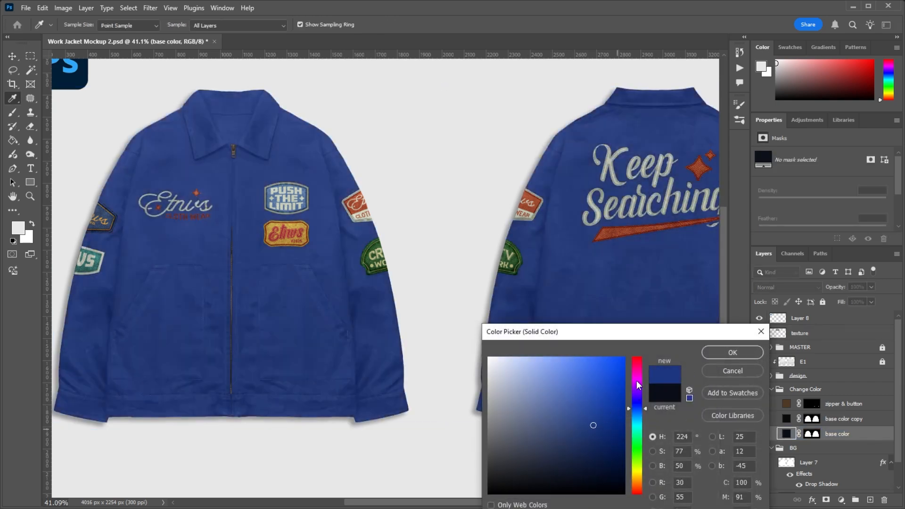
pyautogui.moveTo(637, 384); pyautogui.dragTo(637, 361)
pyautogui.moveTo(585, 450)
pyautogui.mouseDown()
pyautogui.moveTo(598, 485)
pyautogui.moveTo(612, 429)
pyautogui.moveTo(641, 484)
pyautogui.mouseUp()
pyautogui.moveTo(566, 475)
pyautogui.mouseDown()
pyautogui.moveTo(427, 460)
pyautogui.moveTo(609, 494)
pyautogui.moveTo(590, 464)
pyautogui.moveTo(595, 494)
pyautogui.moveTo(557, 404)
pyautogui.moveTo(579, 491)
pyautogui.moveTo(598, 365)
pyautogui.moveTo(564, 478)
pyautogui.moveTo(543, 365)
pyautogui.moveTo(578, 436)
pyautogui.moveTo(626, 462)
pyautogui.moveTo(617, 395)
pyautogui.moveTo(655, 490)
pyautogui.mouseUp()
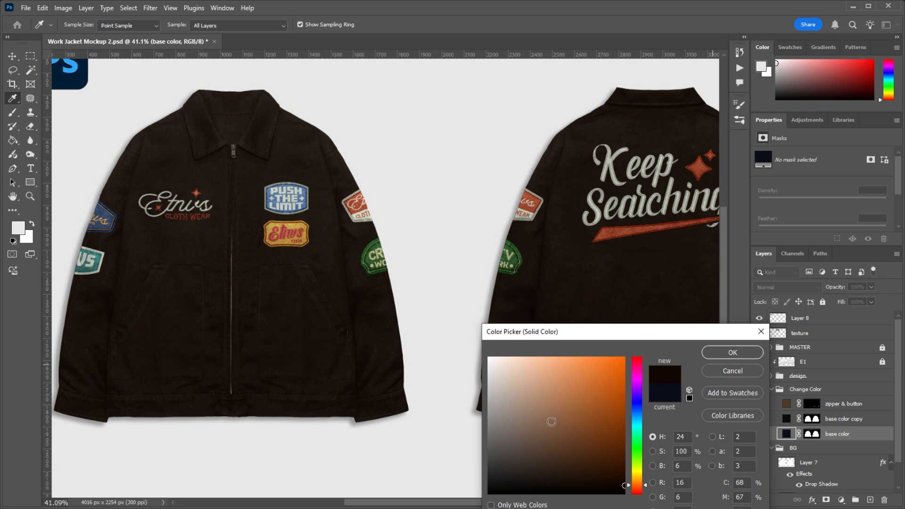
pyautogui.moveTo(569, 451)
pyautogui.mouseDown()
pyautogui.moveTo(537, 475)
pyautogui.moveTo(541, 501)
pyautogui.moveTo(476, 478)
pyautogui.moveTo(490, 495)
pyautogui.mouseUp()
pyautogui.click(737, 372)
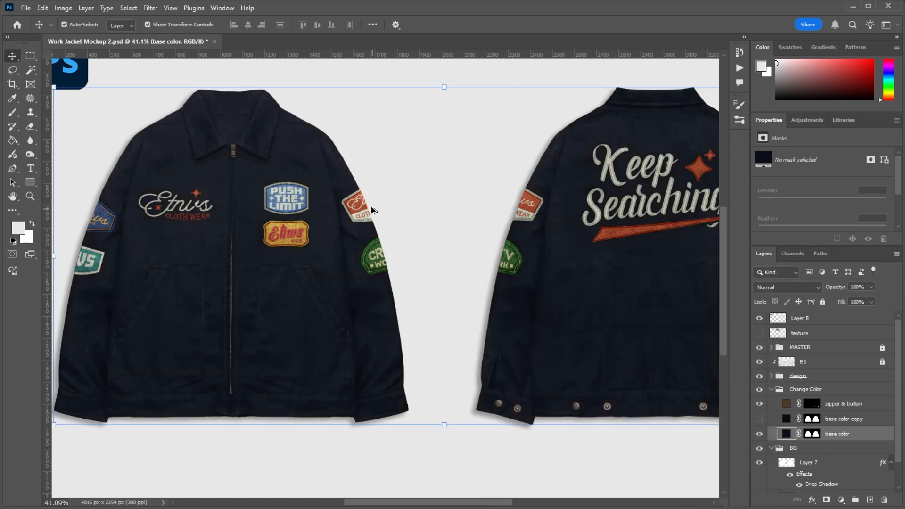
# Step: Check the front patches against the base color up close and collapse the Change Color group
pyautogui.scroll(-2, 372, 209)
pyautogui.scroll(3, 278, 258)
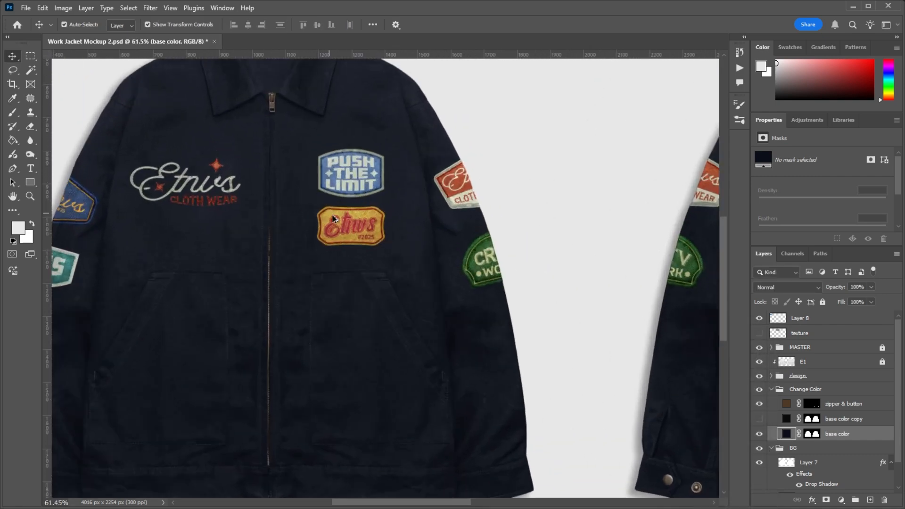
pyautogui.scroll(4, 332, 218)
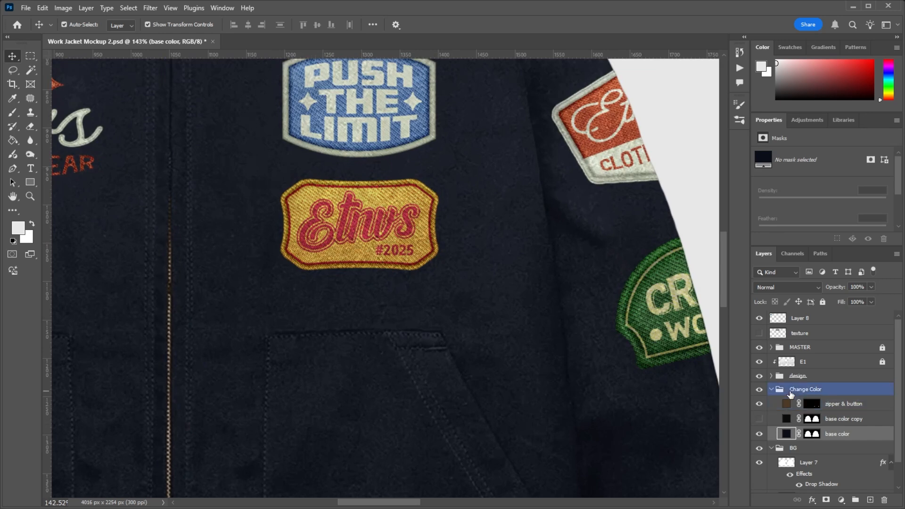
pyautogui.click(771, 389)
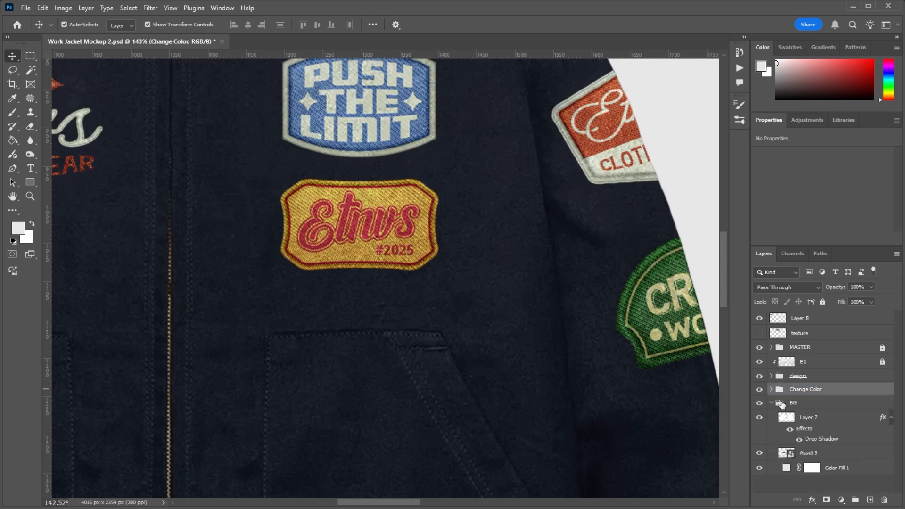
# Step: Delete the leftover Asset 3 smart object from the BG group
pyautogui.click(835, 466)
pyautogui.click(862, 435)
pyautogui.click(830, 453)
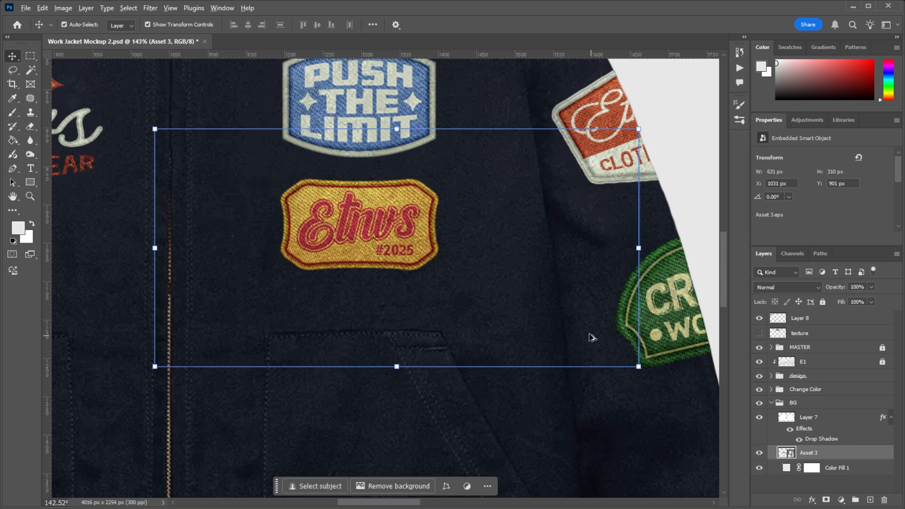
pyautogui.scroll(-8, 416, 304)
pyautogui.scroll(1, 417, 304)
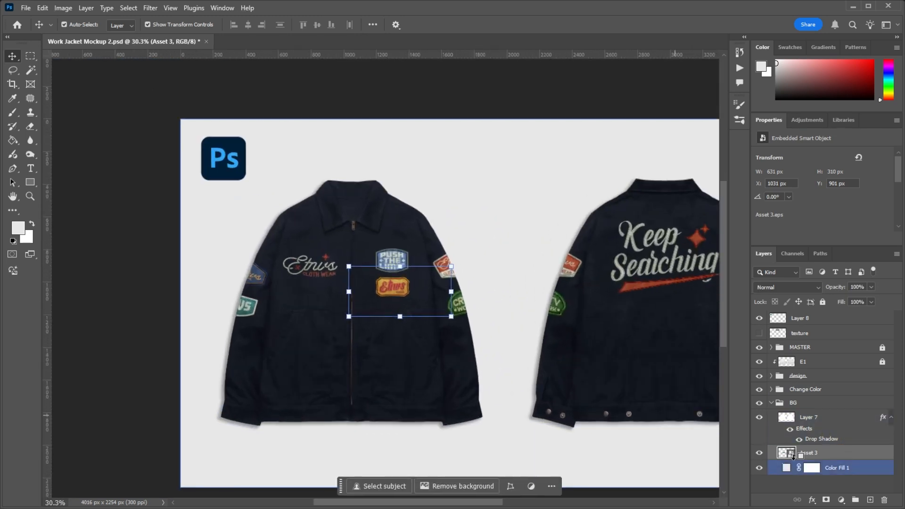
pyautogui.keyDown('ctrl'); pyautogui.click(786, 453); pyautogui.keyUp('ctrl')
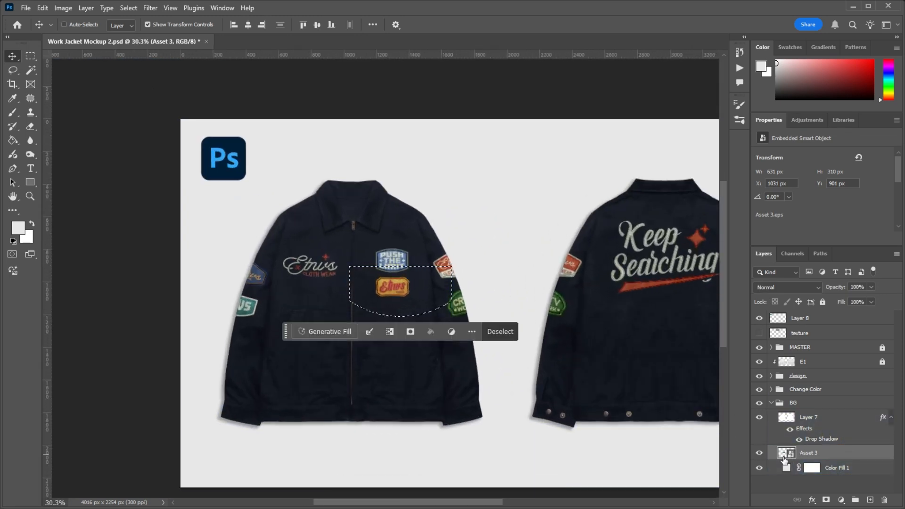
pyautogui.hotkey('ctrl', 'd')
pyautogui.press('Delete')
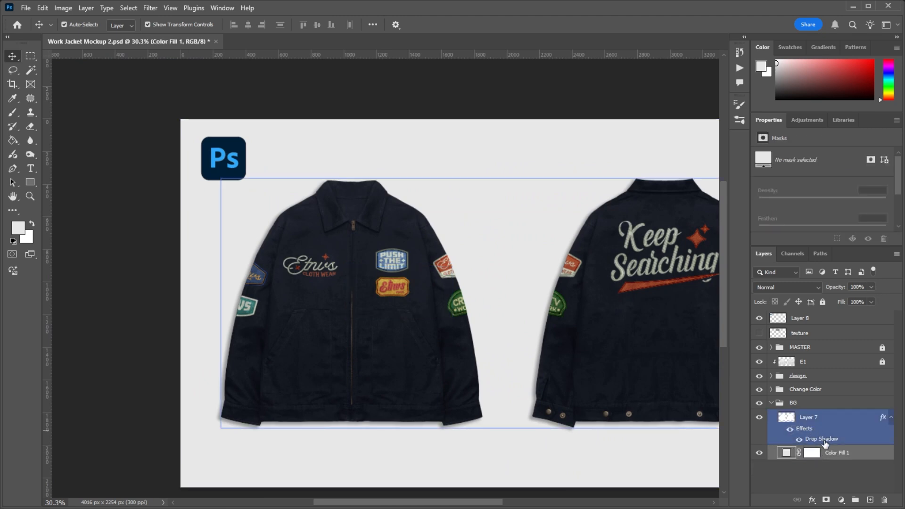
# Step: Open Layer 7's Drop Shadow settings and examine the shadow along the front jacket's edge
pyautogui.scroll(10, 464, 297)
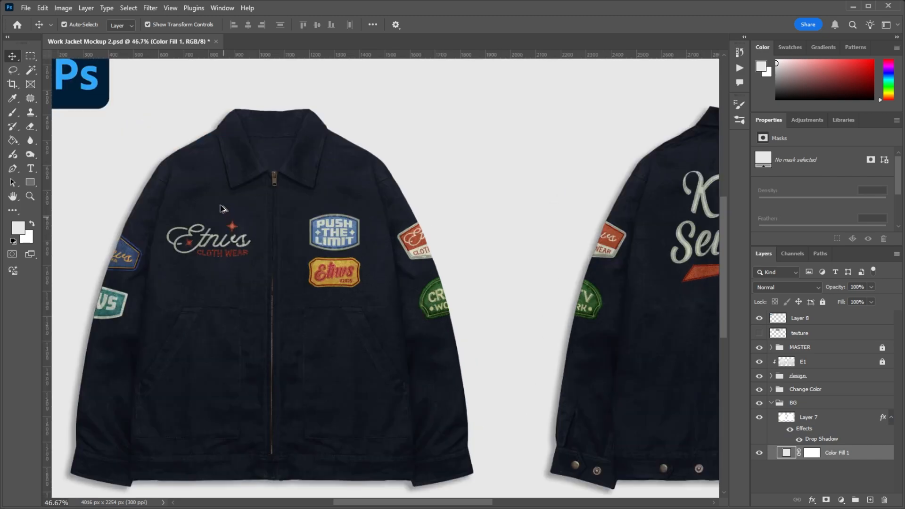
pyautogui.scroll(-4, 391, 273)
pyautogui.scroll(1, 525, 254)
pyautogui.scroll(-3, 301, 210)
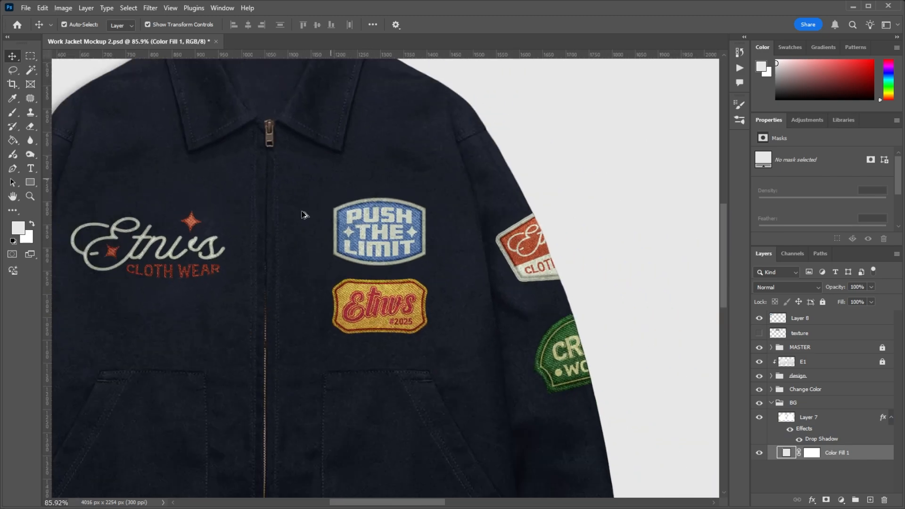
pyautogui.scroll(3, 219, 301)
pyautogui.scroll(3, 430, 239)
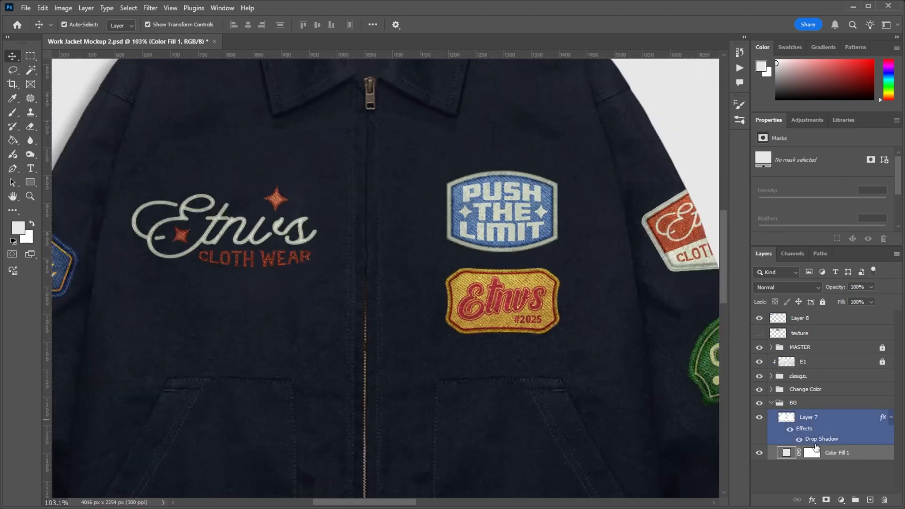
pyautogui.click(783, 421)
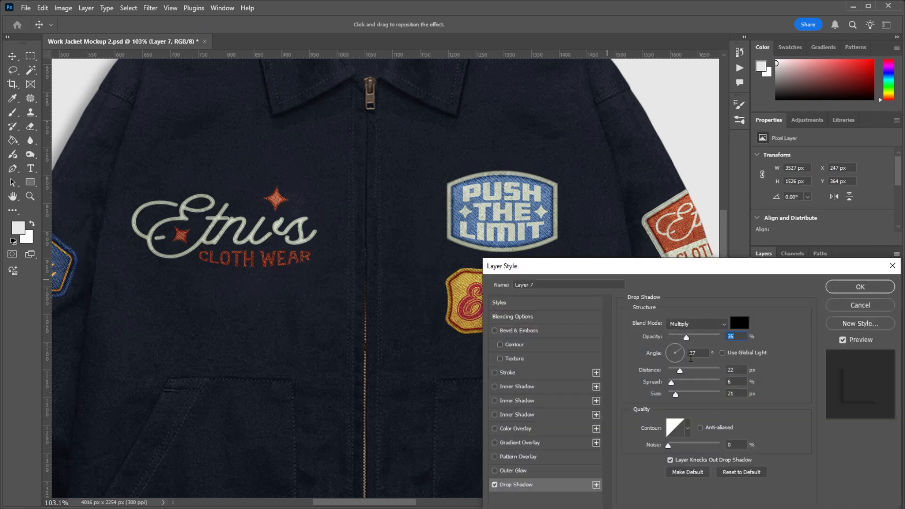
pyautogui.click(737, 336)
pyautogui.hotkey('ctrl', '-')
pyautogui.hotkey('ctrl', '-')
pyautogui.hotkey('ctrl', '-')
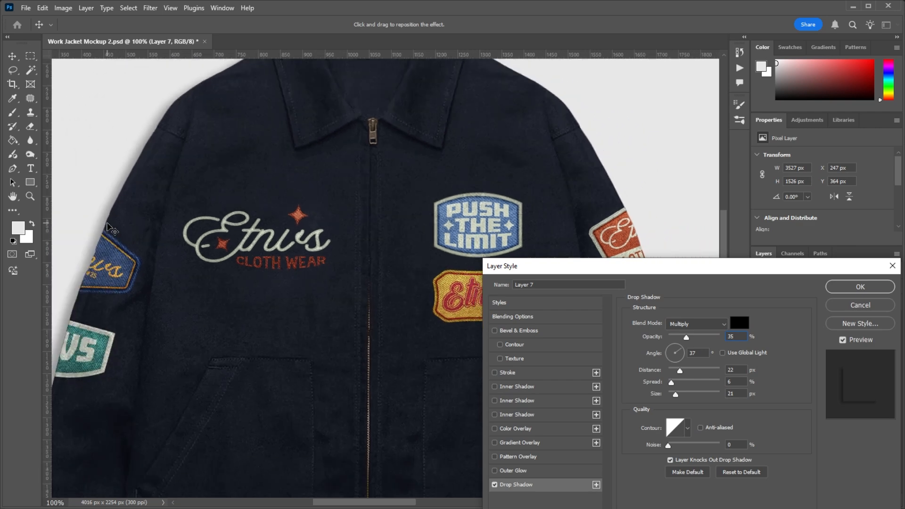
pyautogui.hotkey('ctrl', '+')
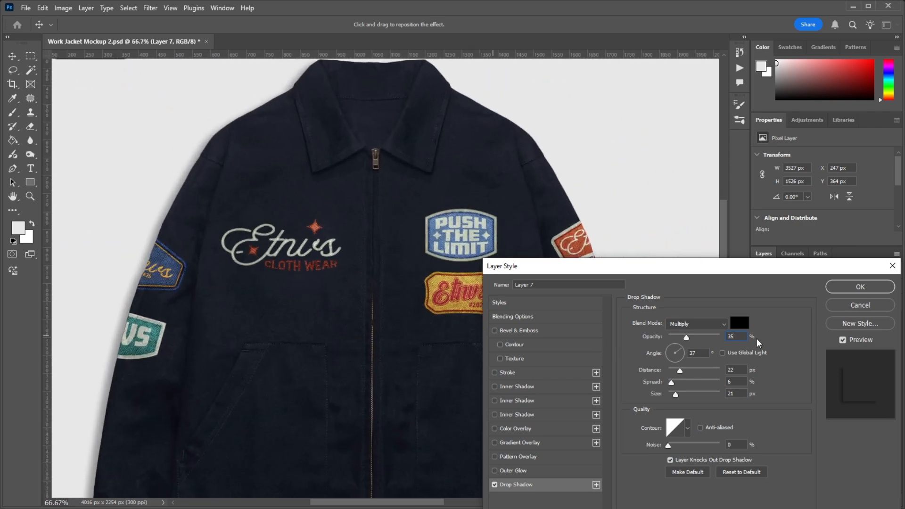
# Step: Try a Drop Shadow distance of 75 px with 35% opacity on Layer 7, and discard the changes
pyautogui.moveTo(687, 337)
pyautogui.mouseDown()
pyautogui.moveTo(706, 343)
pyautogui.moveTo(686, 342)
pyautogui.mouseUp()
pyautogui.write('35')
pyautogui.moveTo(675, 394); pyautogui.dragTo(701, 371)
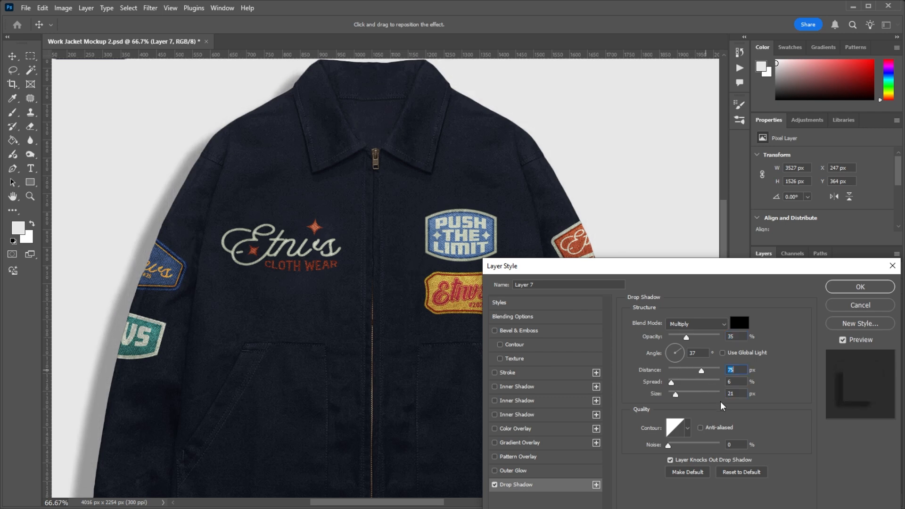
pyautogui.click(854, 305)
# Step: Compare the front jacket with and without Layer 7's drop shadow by toggling the layer's visibility
pyautogui.keyDown('alt'); pyautogui.scroll(-3, 269, 194); pyautogui.keyUp('alt')
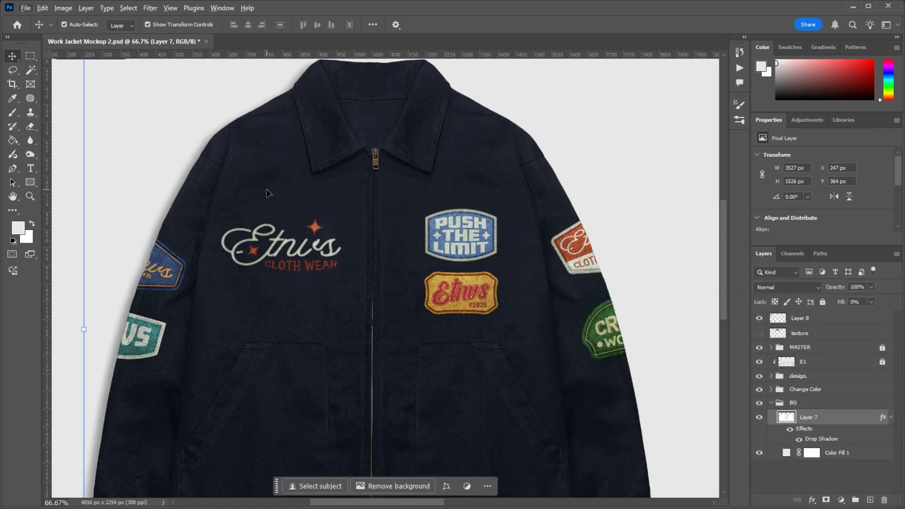
pyautogui.keyDown('alt'); pyautogui.scroll(2, 281, 179); pyautogui.keyUp('alt')
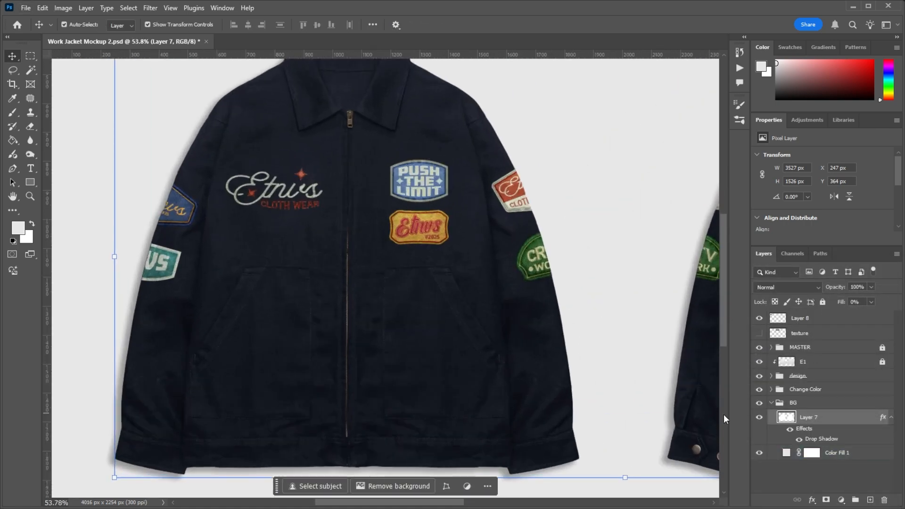
pyautogui.click(758, 417)
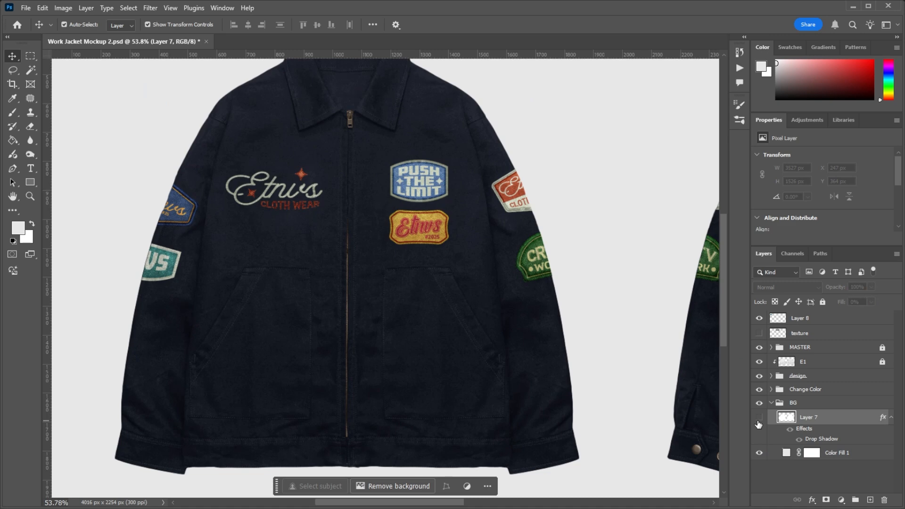
pyautogui.click(759, 417)
# Step: Toggle the Color Fill 1 background off and back on, and collapse the BG group
pyautogui.click(760, 456)
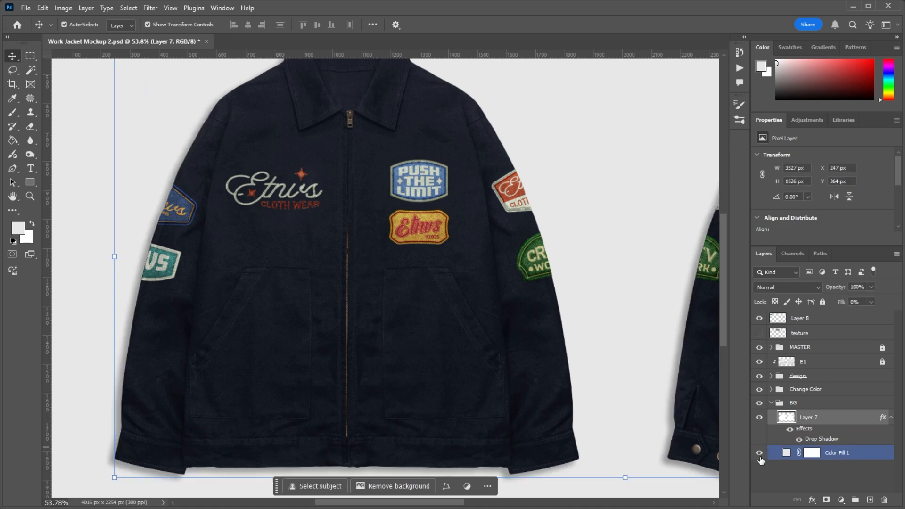
pyautogui.click(758, 453)
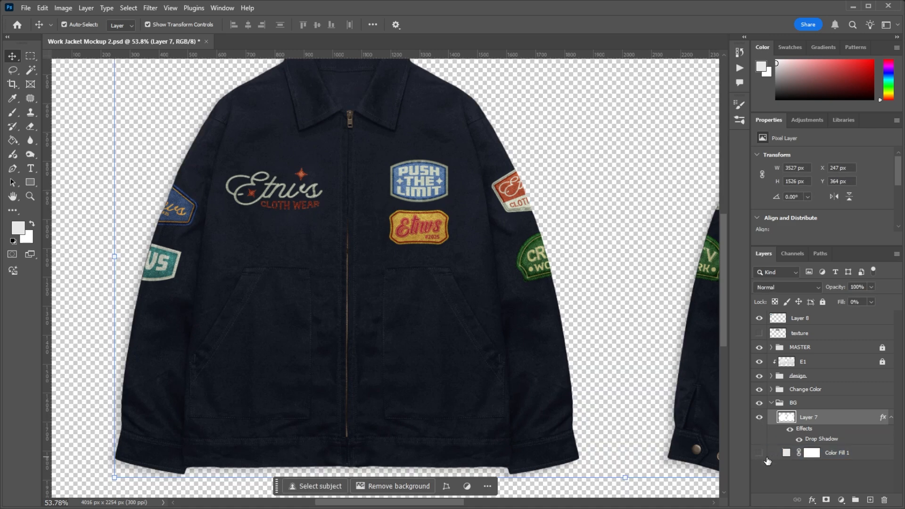
pyautogui.click(771, 407)
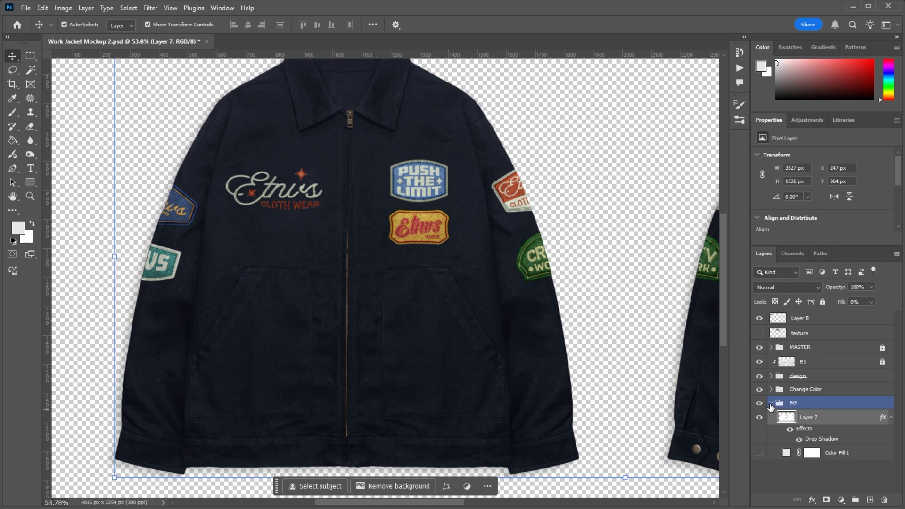
pyautogui.click(770, 402)
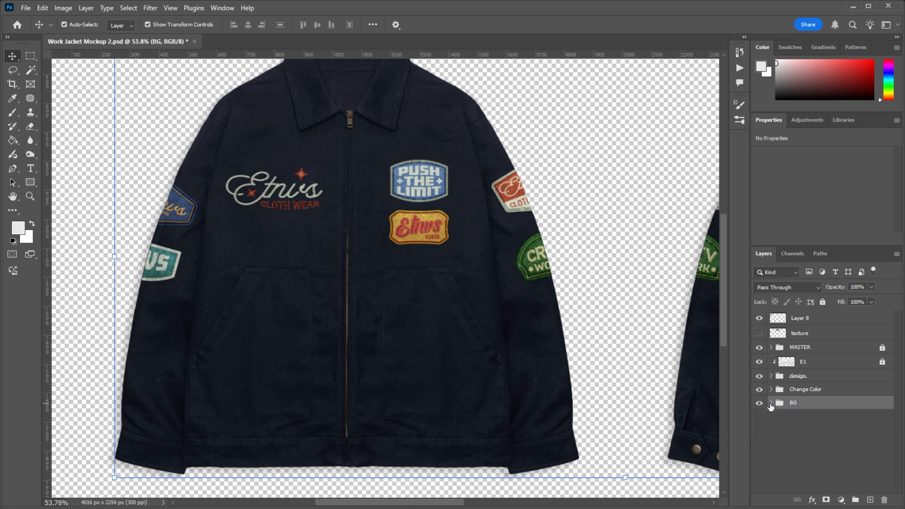
pyautogui.click(771, 404)
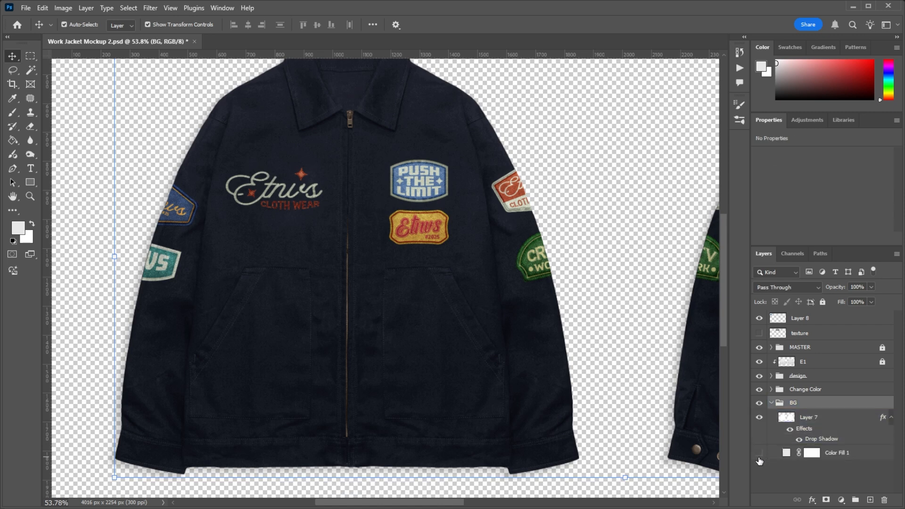
pyautogui.click(758, 453)
pyautogui.click(771, 402)
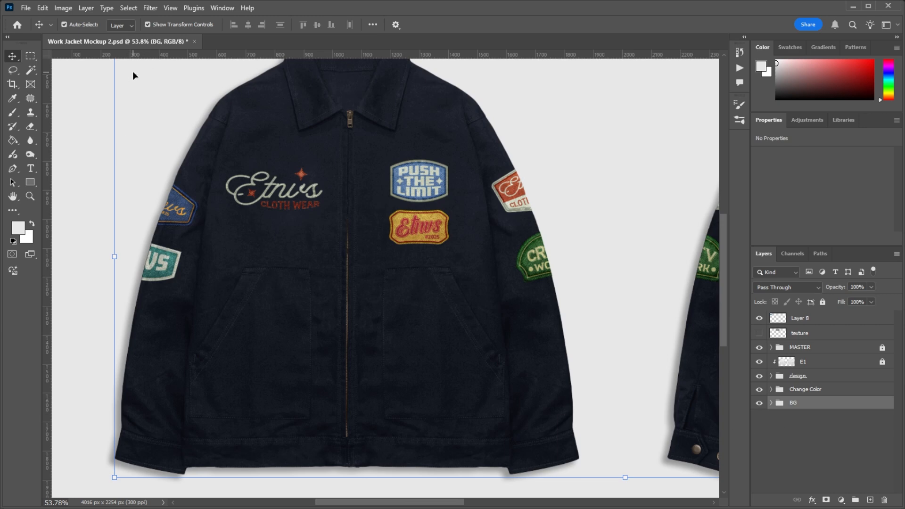
pyautogui.scroll(-3, 132, 72)
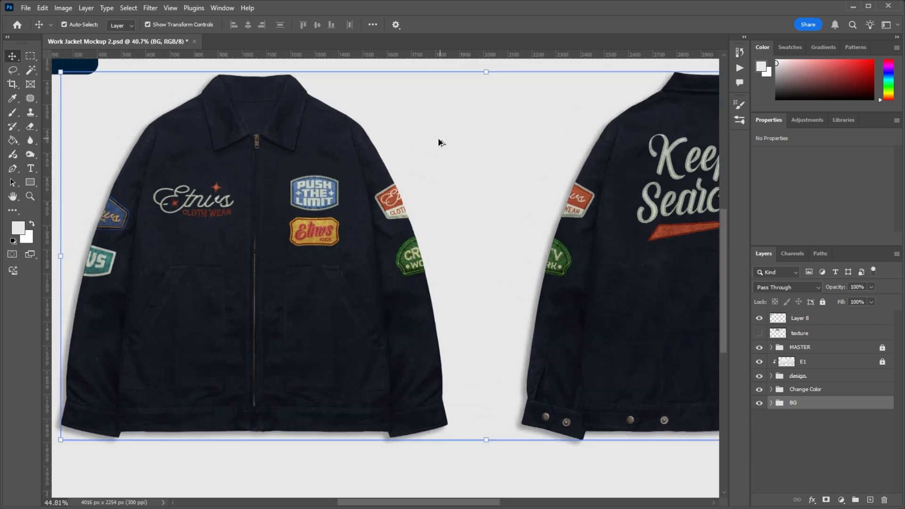
pyautogui.scroll(3, 448, 141)
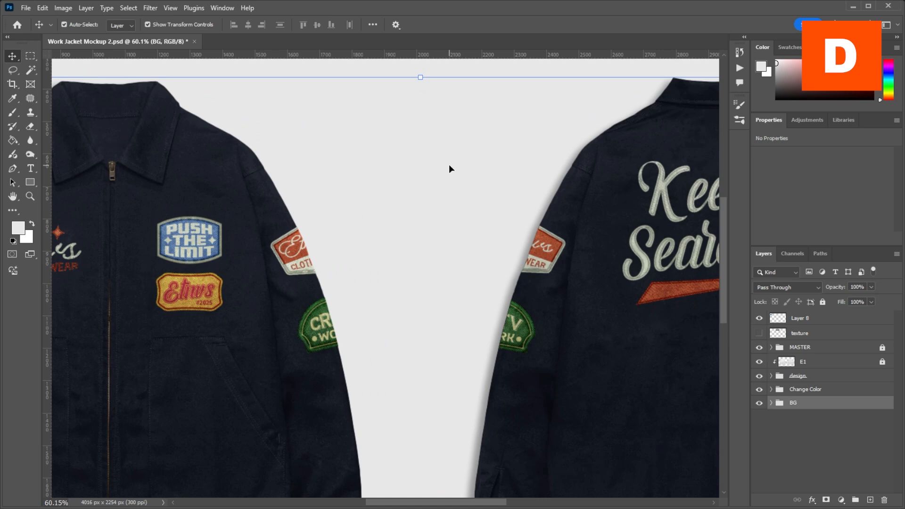
pyautogui.scroll(-5, 450, 168)
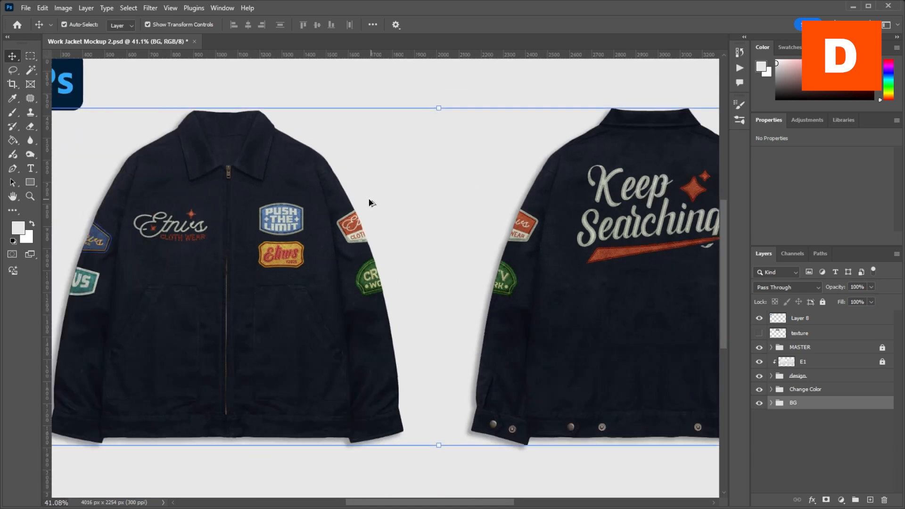
pyautogui.scroll(2, 289, 169)
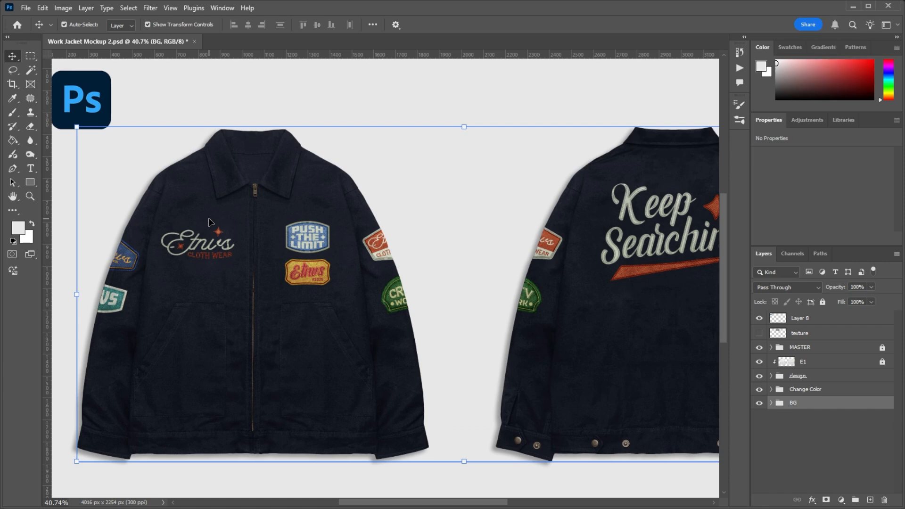
# Step: Examine the finished front and back jackets, including the sleeve patches and the fabric detail around the green patch
pyautogui.scroll(1, 322, 216)
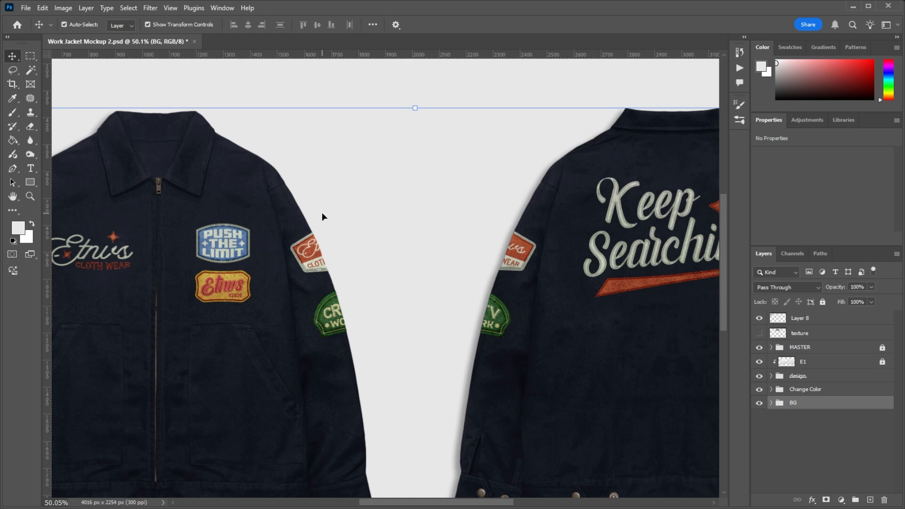
pyautogui.scroll(-5, 323, 218)
pyautogui.scroll(4, 330, 278)
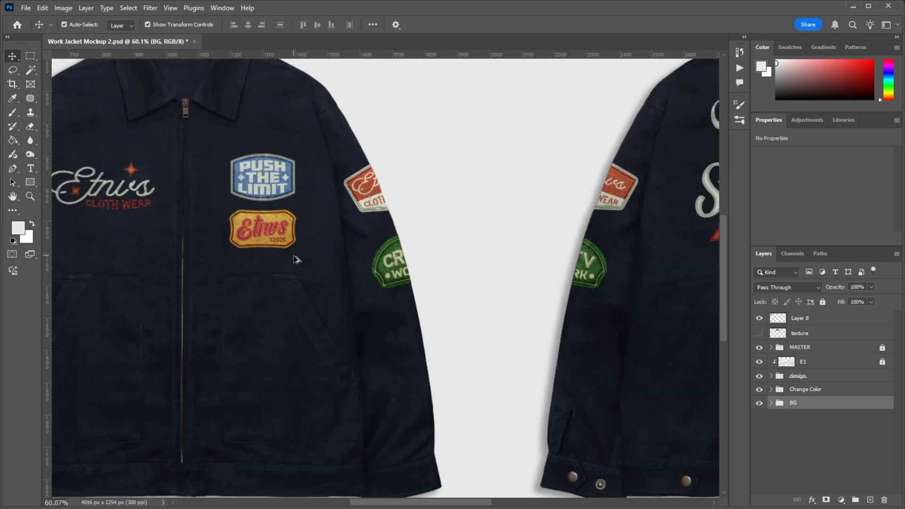
pyautogui.scroll(-3, 297, 259)
pyautogui.scroll(6, 339, 269)
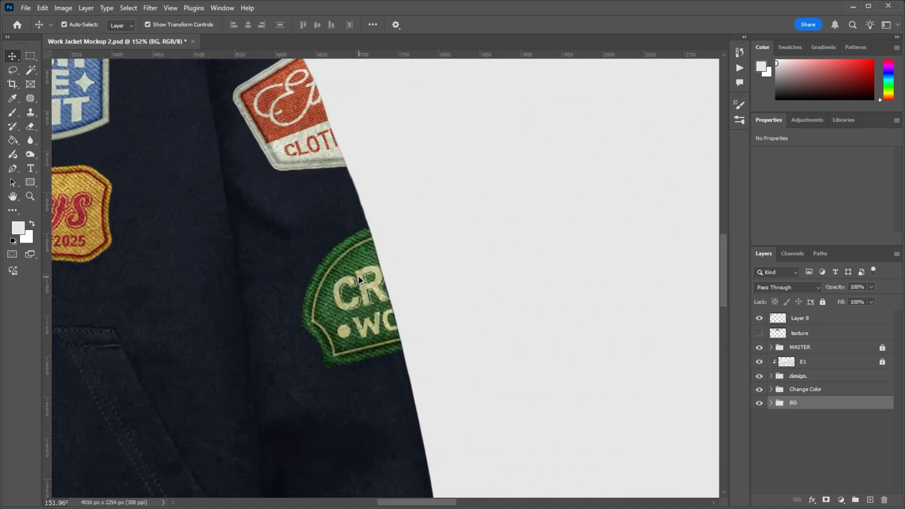
pyautogui.scroll(-2, 360, 278)
pyautogui.scroll(-3, 356, 282)
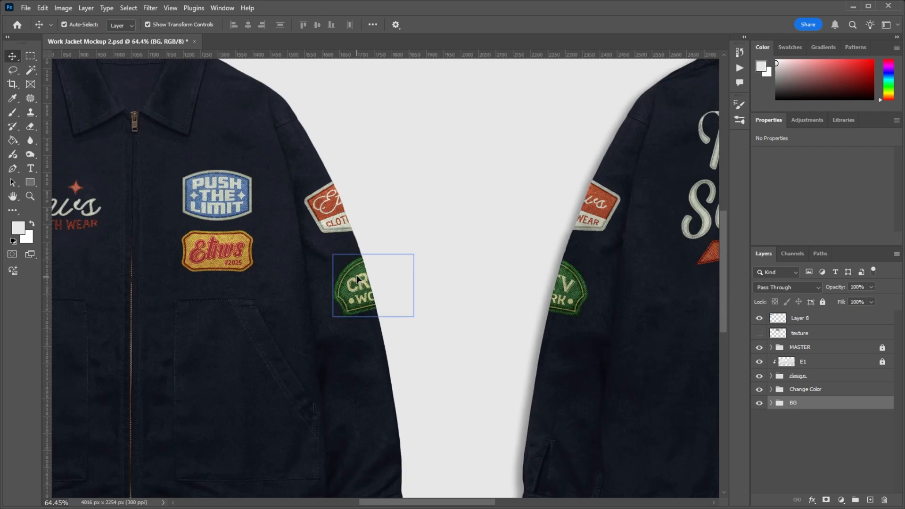
pyautogui.scroll(-2, 335, 189)
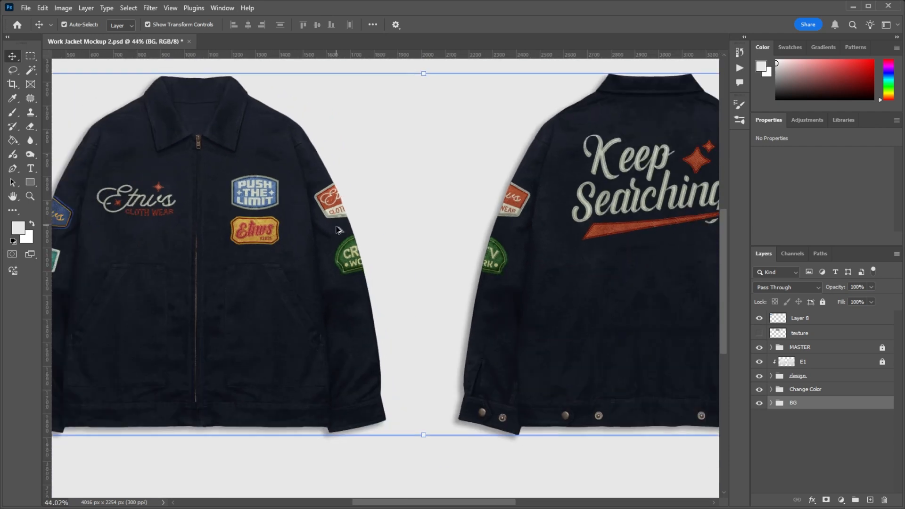
pyautogui.scroll(-3, 345, 260)
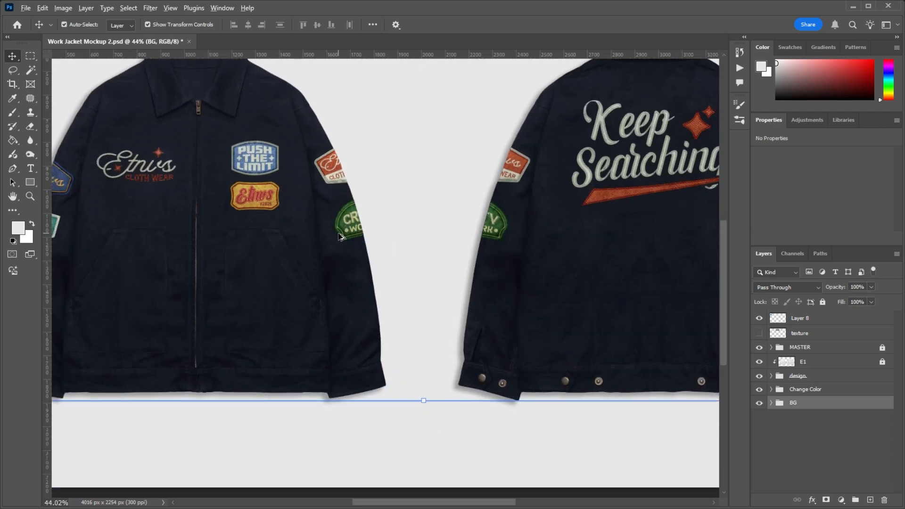
pyautogui.scroll(4, 347, 221)
pyautogui.scroll(-4, 348, 236)
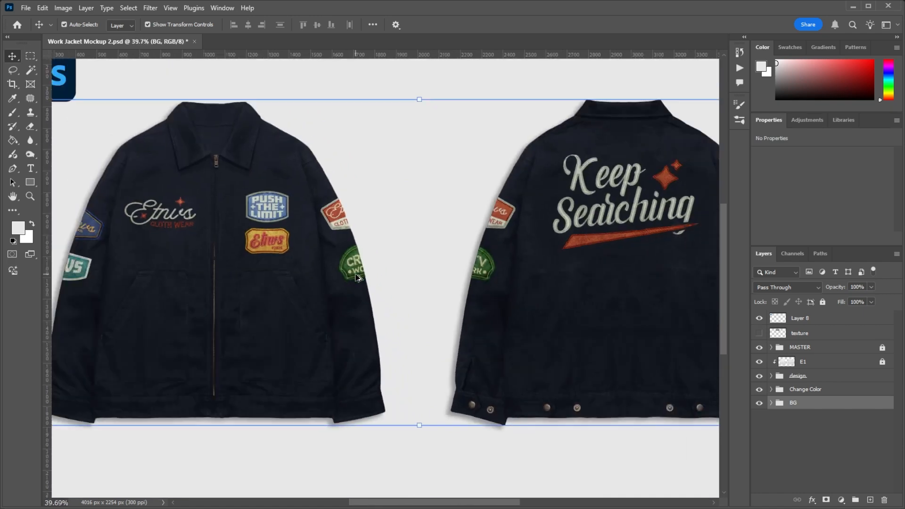
pyautogui.scroll(2, 352, 257)
pyautogui.scroll(1, 353, 262)
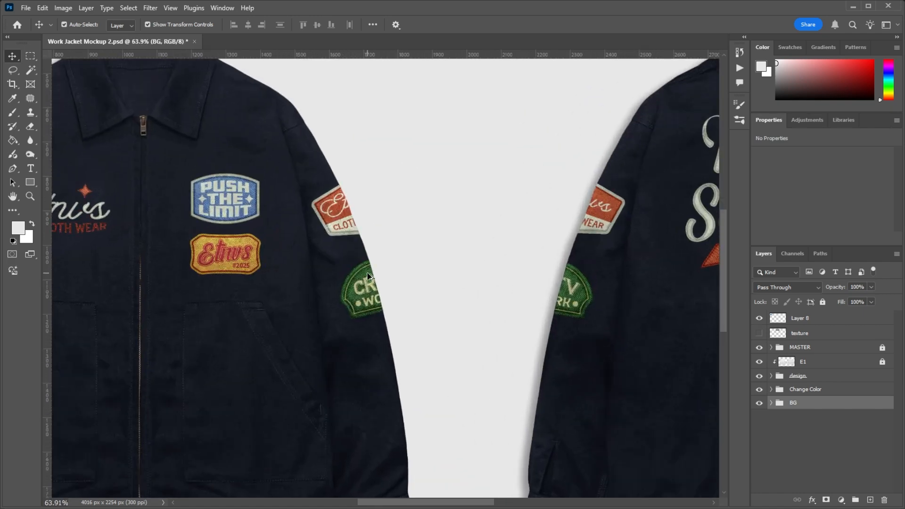
# Step: Inspect the stitched texture of the PUSH THE LIMIT and yellow Etnws patches on the front jacket's chest
pyautogui.scroll(-3, 367, 275)
pyautogui.scroll(6, 303, 264)
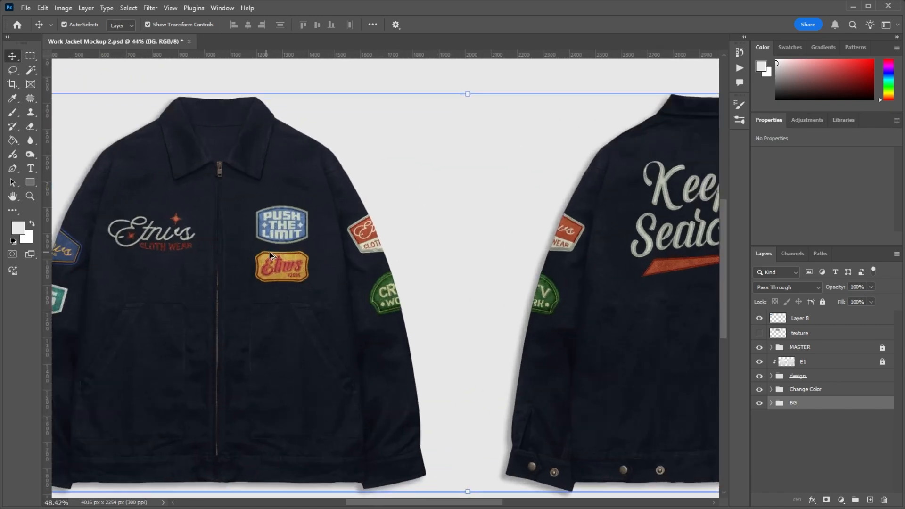
pyautogui.scroll(1, 303, 264)
pyautogui.scroll(-2, 353, 258)
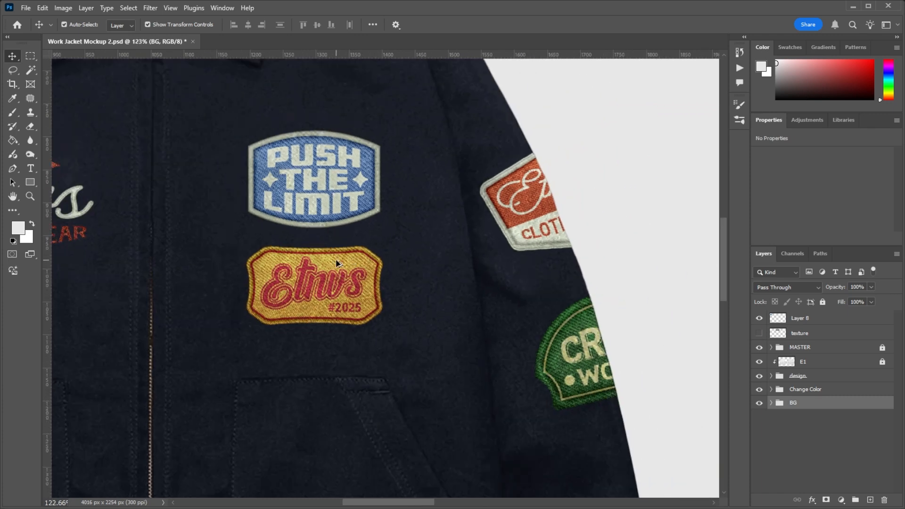
pyautogui.scroll(-3, 336, 260)
pyautogui.scroll(3, 331, 191)
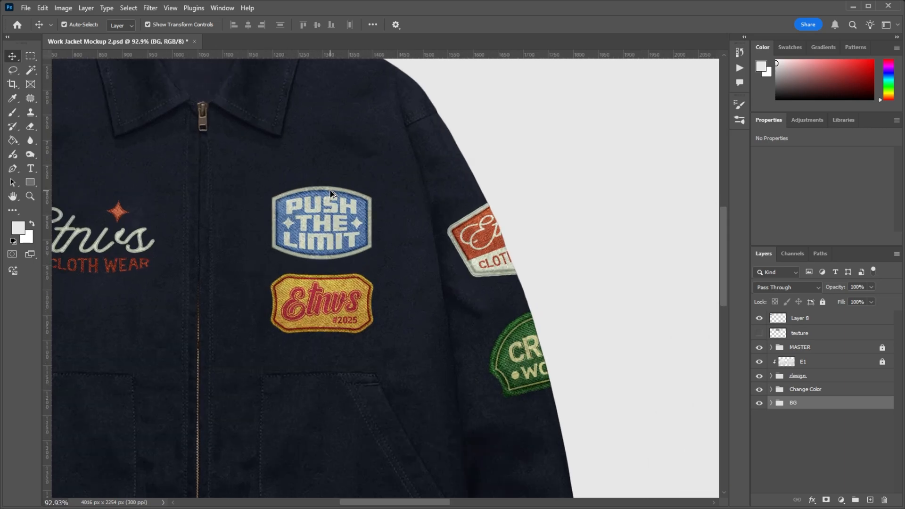